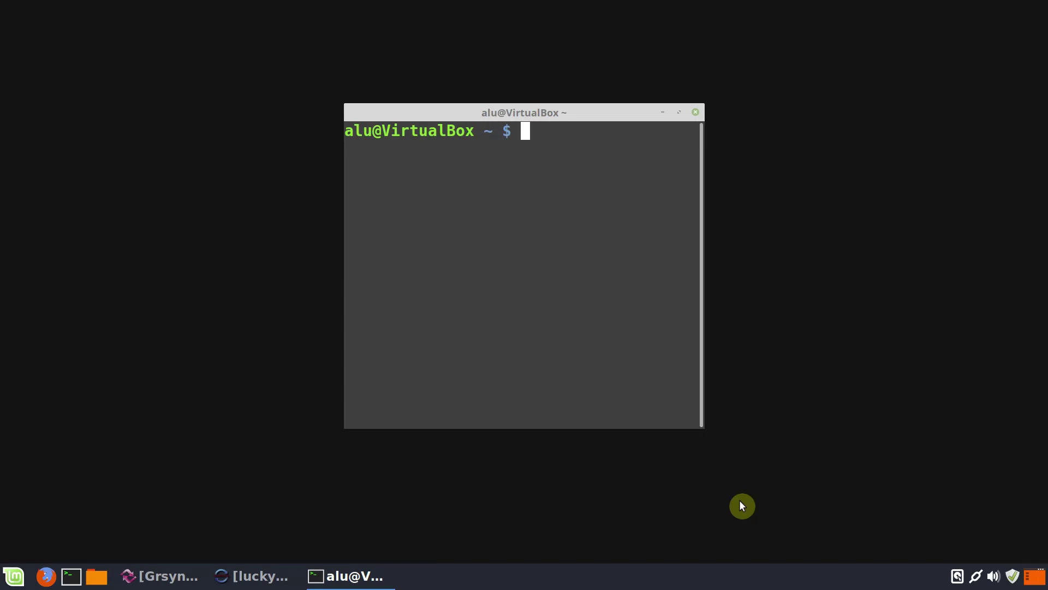
# Step: Bring the Grsync and luckyBackup windows back into view and close the terminal window
pyautogui.write('rsync')
pyautogui.click(159, 572)
pyautogui.click(284, 580)
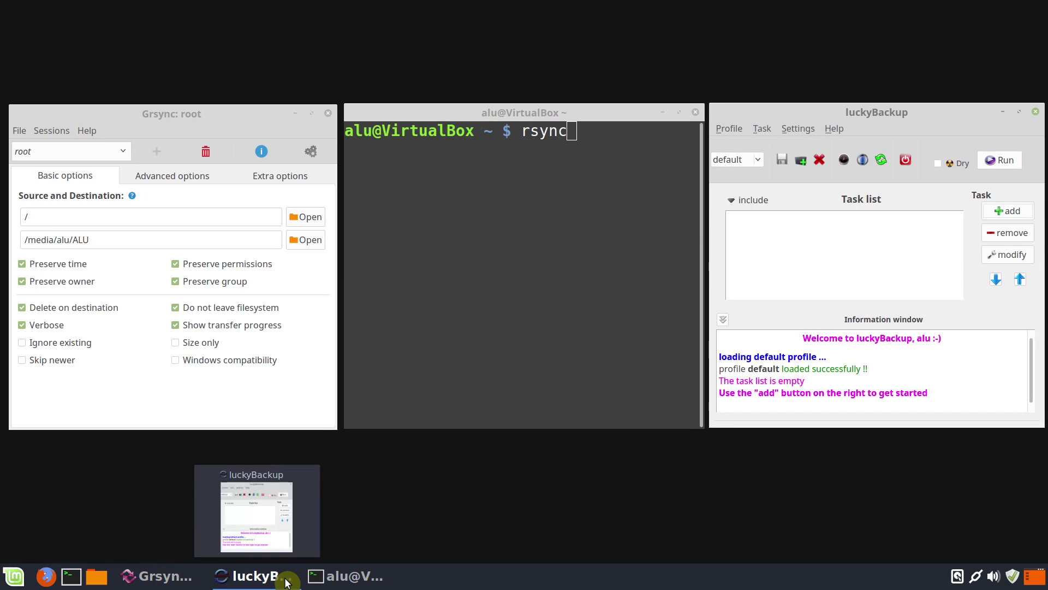
pyautogui.click(698, 113)
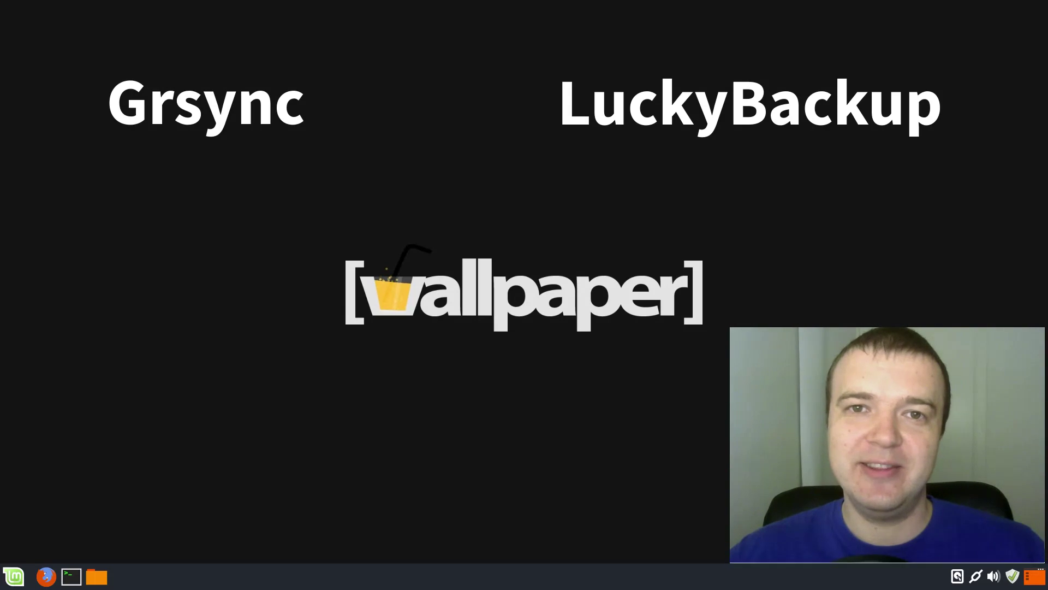
# Step: Launch Grsync by searching for it in the Mint menu
pyautogui.click(14, 576)
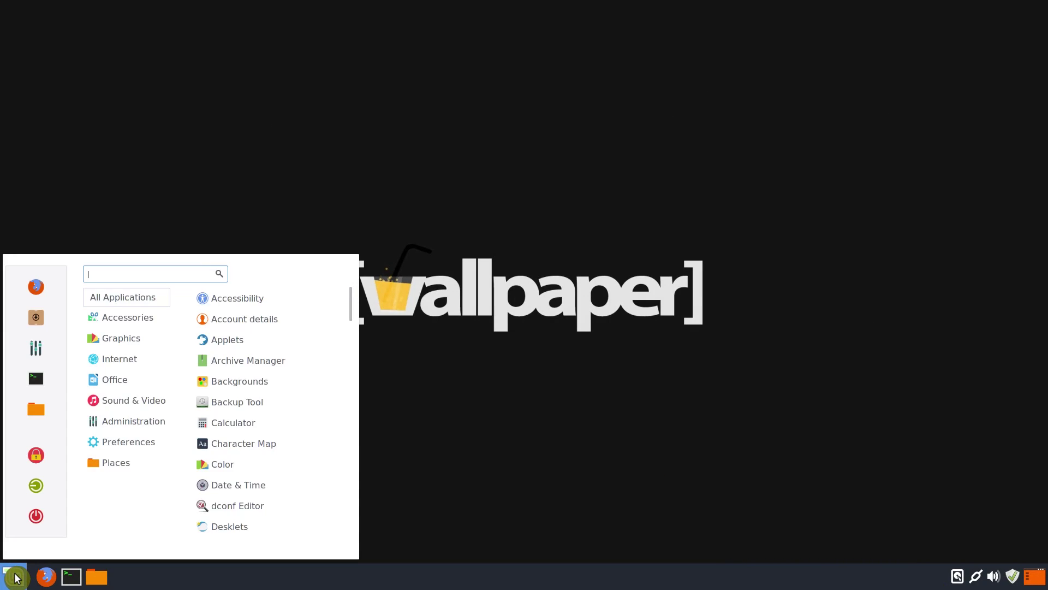
pyautogui.write('arsy')
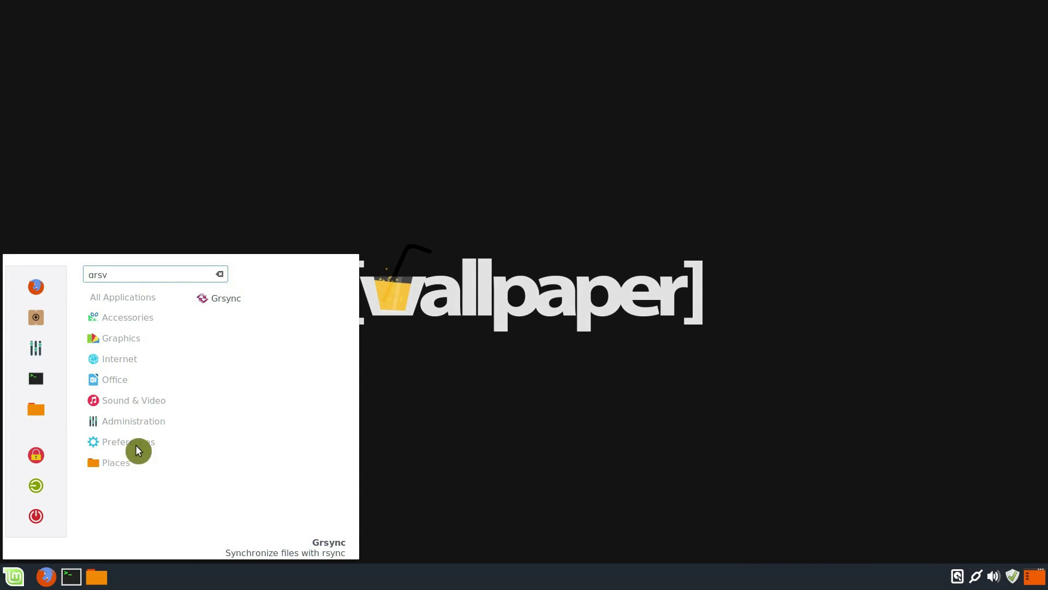
pyautogui.click(269, 300)
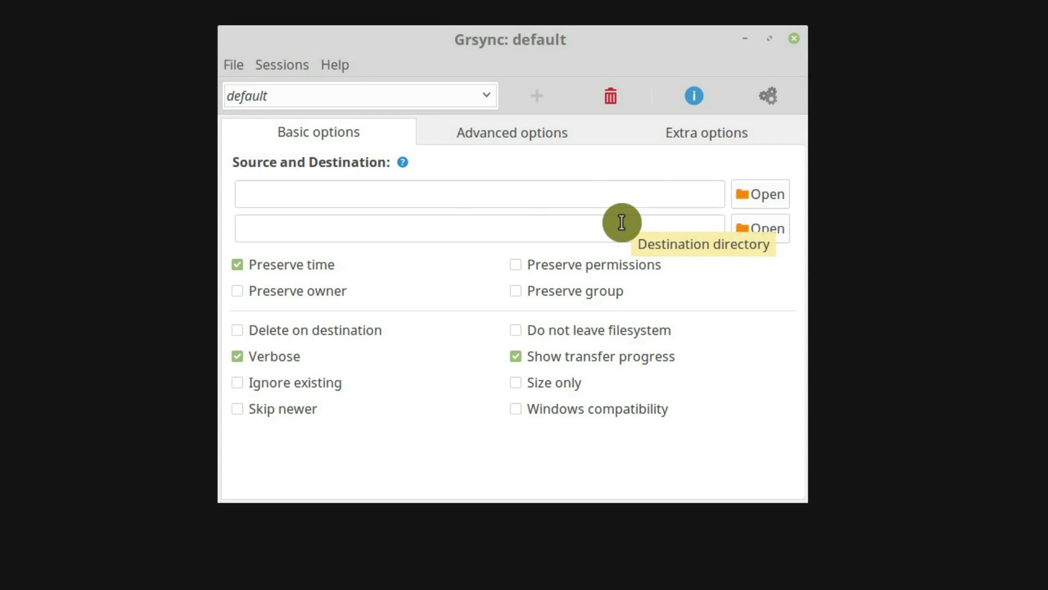
# Step: Show the 'About trailing slashes' help for the source and destination paths
pyautogui.click(401, 162)
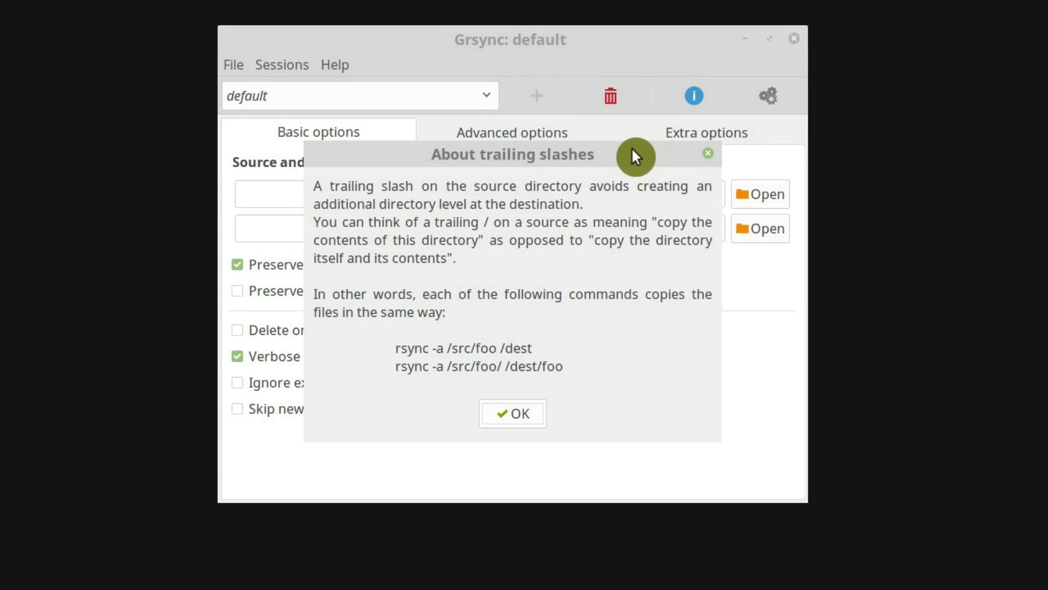
# Step: Set the source to the Documents folder and the destination to the Downloads folder
pyautogui.click(708, 153)
pyautogui.click(750, 195)
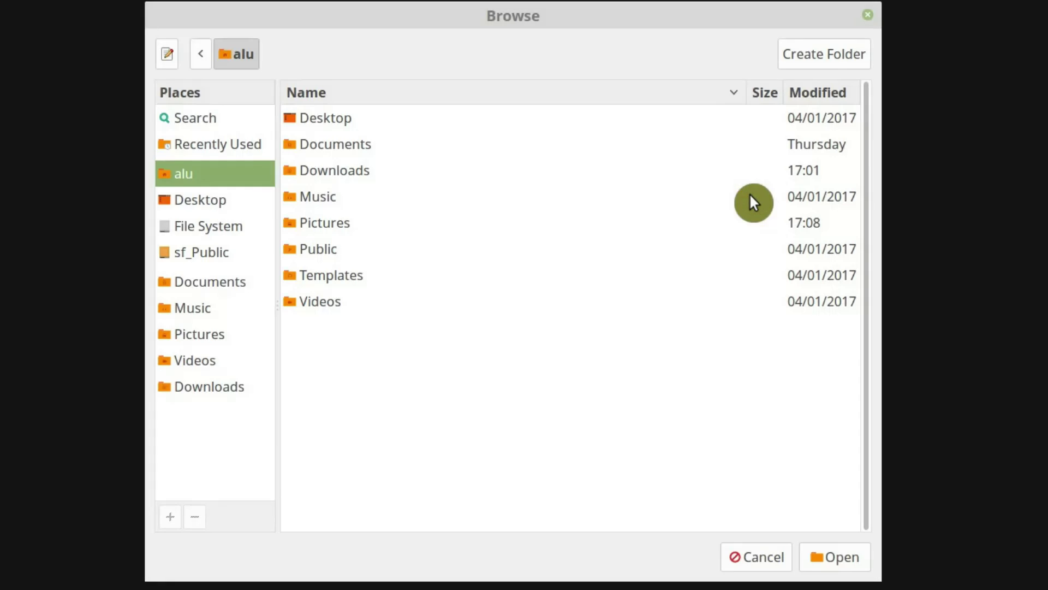
pyautogui.click(345, 150)
pyautogui.click(845, 557)
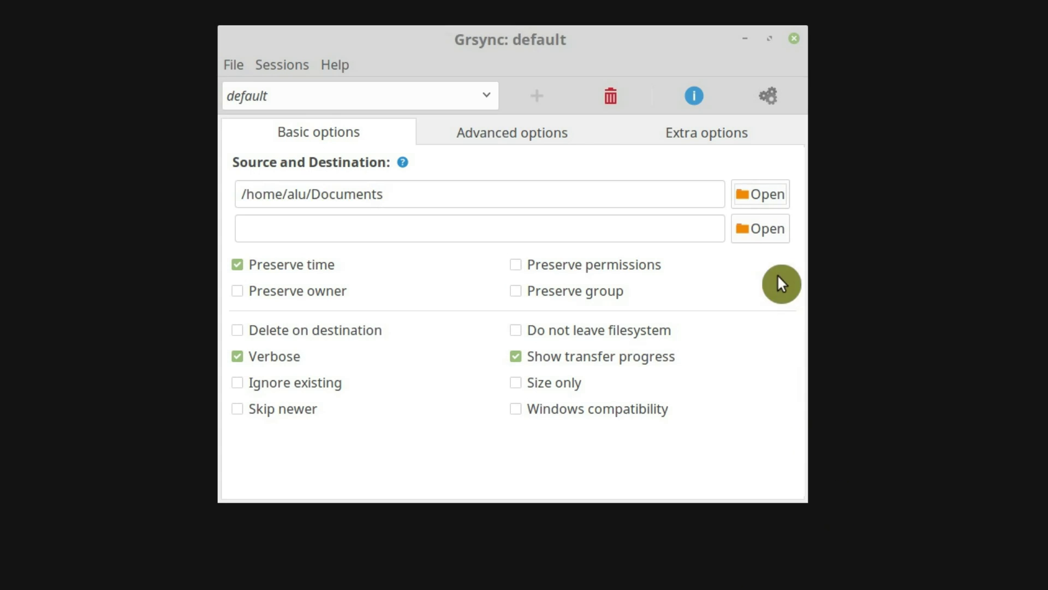
pyautogui.click(770, 236)
pyautogui.click(360, 186)
pyautogui.click(831, 571)
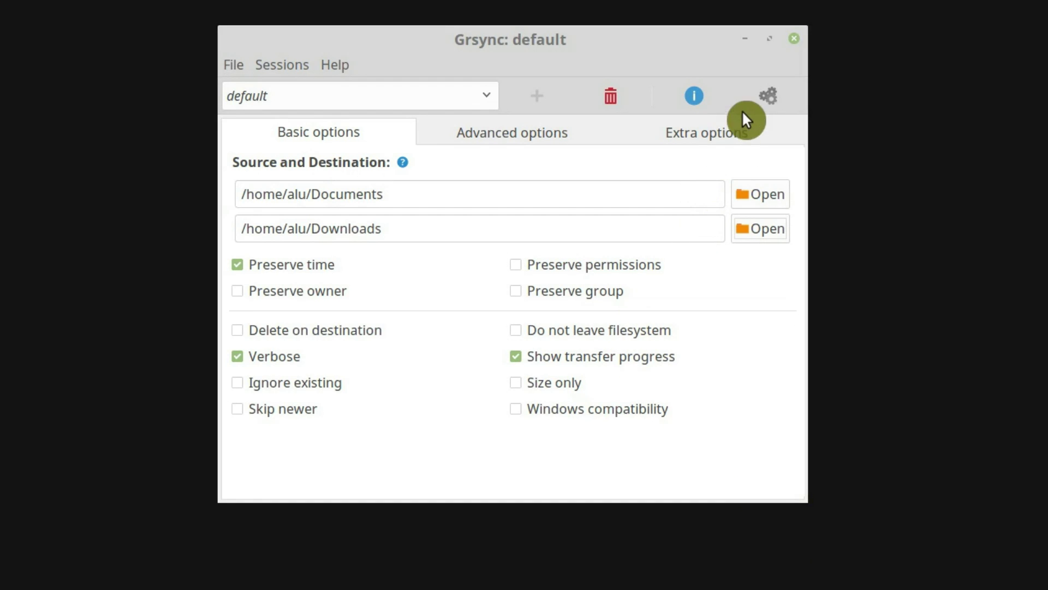
# Step: Run the Documents-to-Downloads sync and open the Home folder in the file manager
pyautogui.click(763, 103)
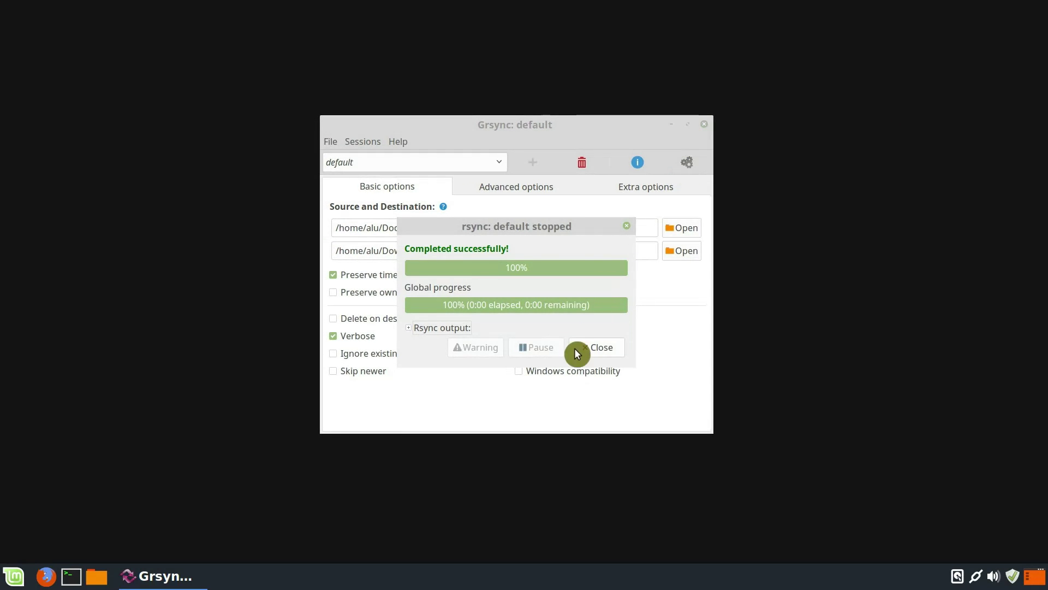
pyautogui.click(595, 352)
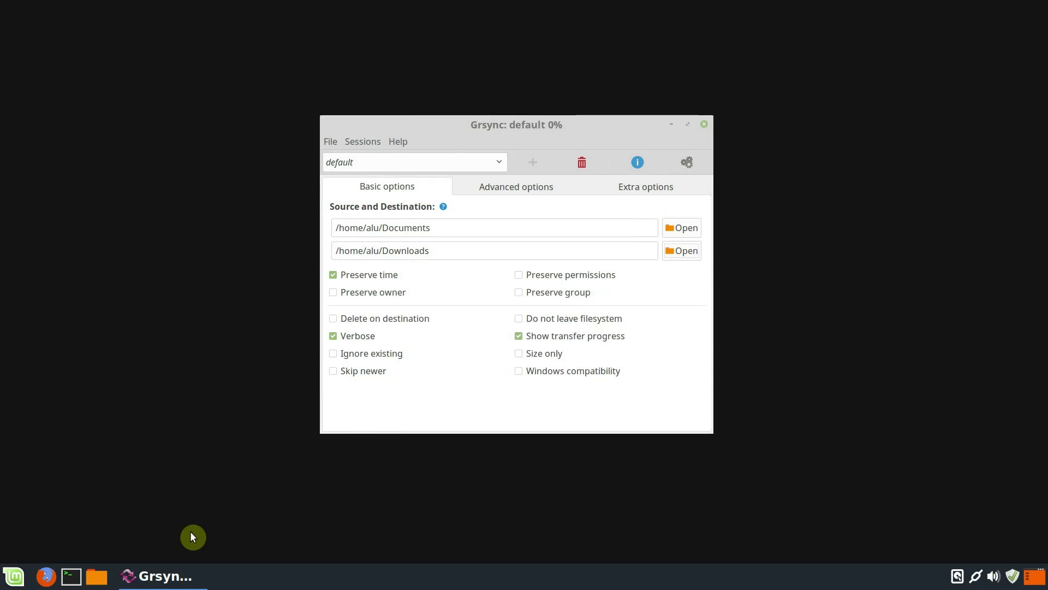
pyautogui.click(98, 578)
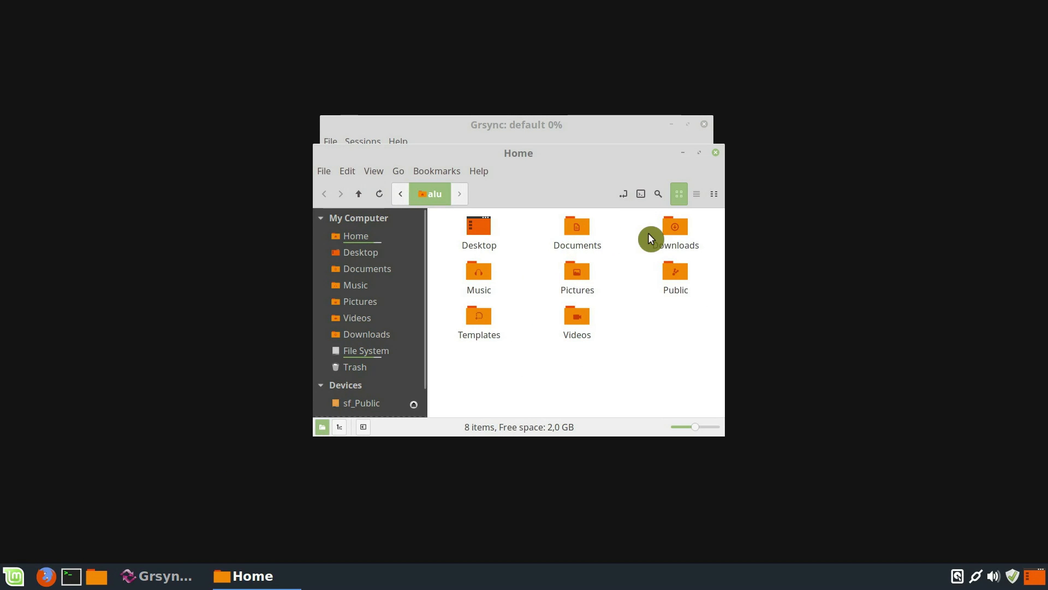
# Step: Delete the copied Documents folder from Downloads and close the file manager
pyautogui.doubleClick(672, 233)
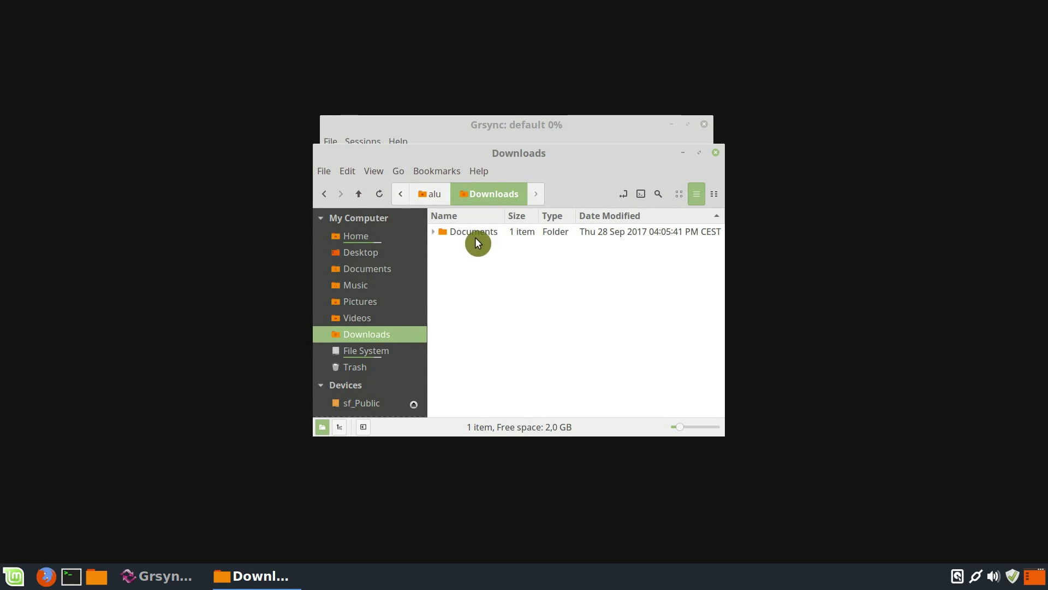
pyautogui.doubleClick(480, 232)
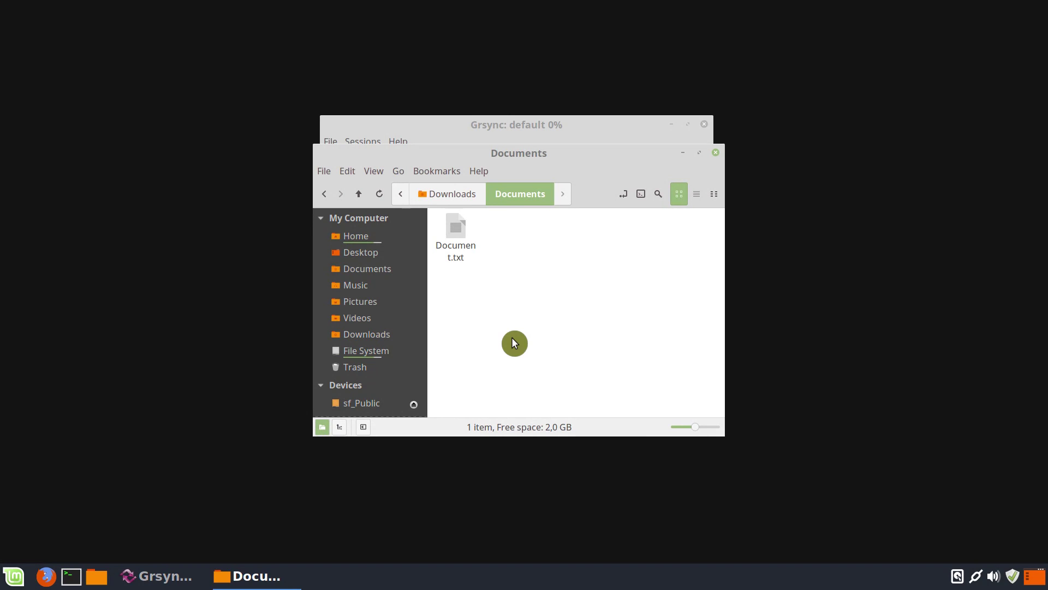
pyautogui.click(458, 196)
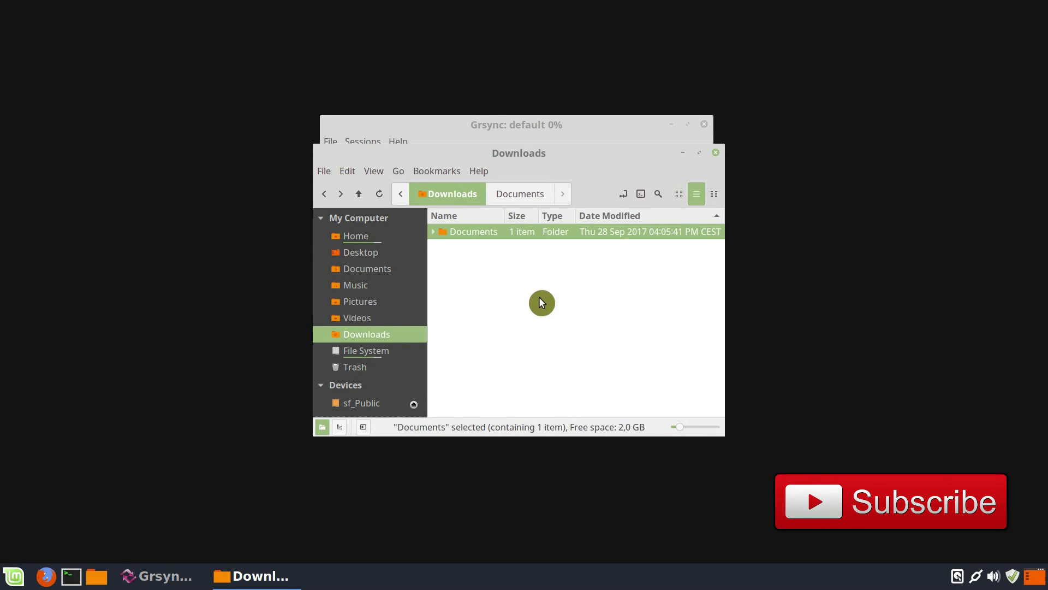
pyautogui.press('Delete')
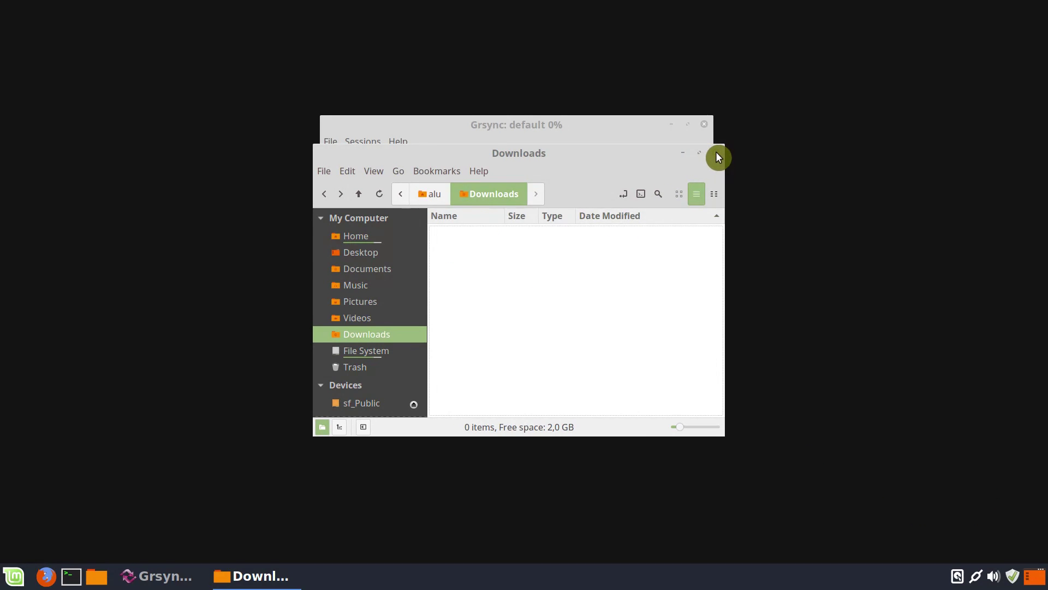
pyautogui.click(713, 152)
# Step: Add a trailing slash to the source path, rerun the sync, and reopen Home
pyautogui.click(555, 227)
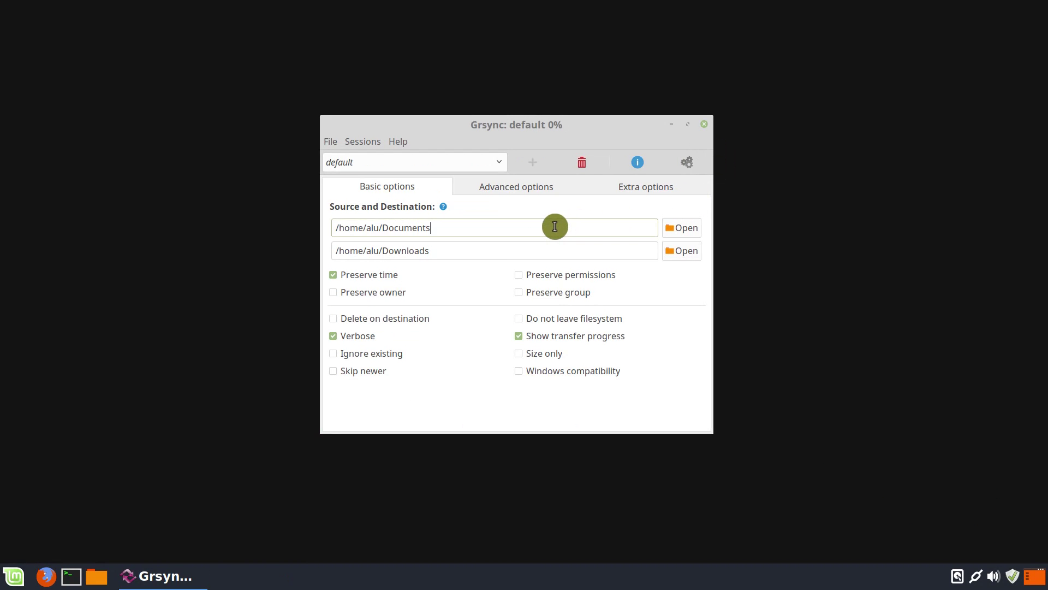
pyautogui.write('/')
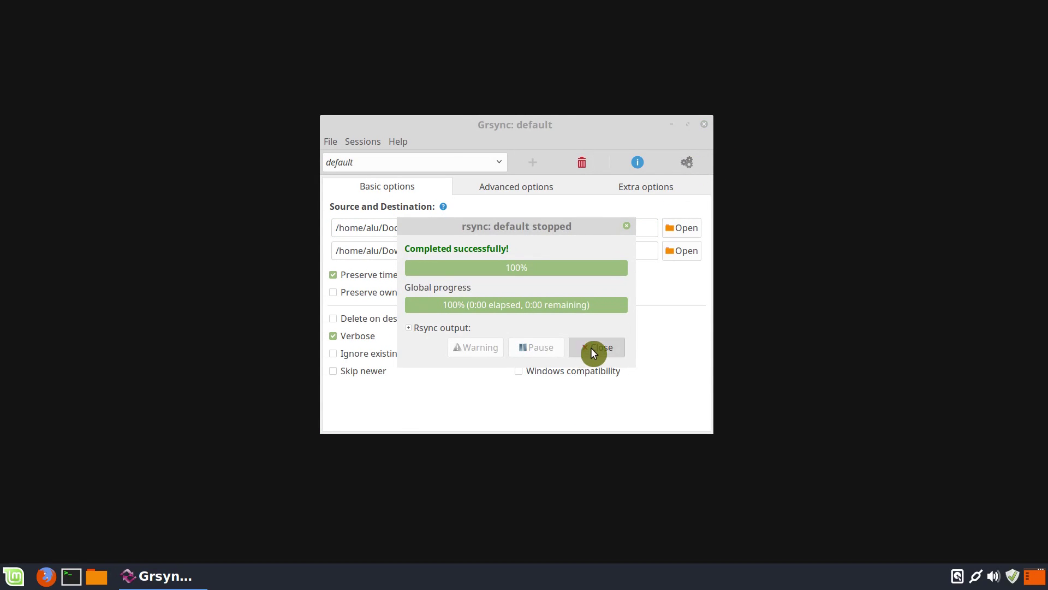
pyautogui.click(591, 347)
pyautogui.click(96, 576)
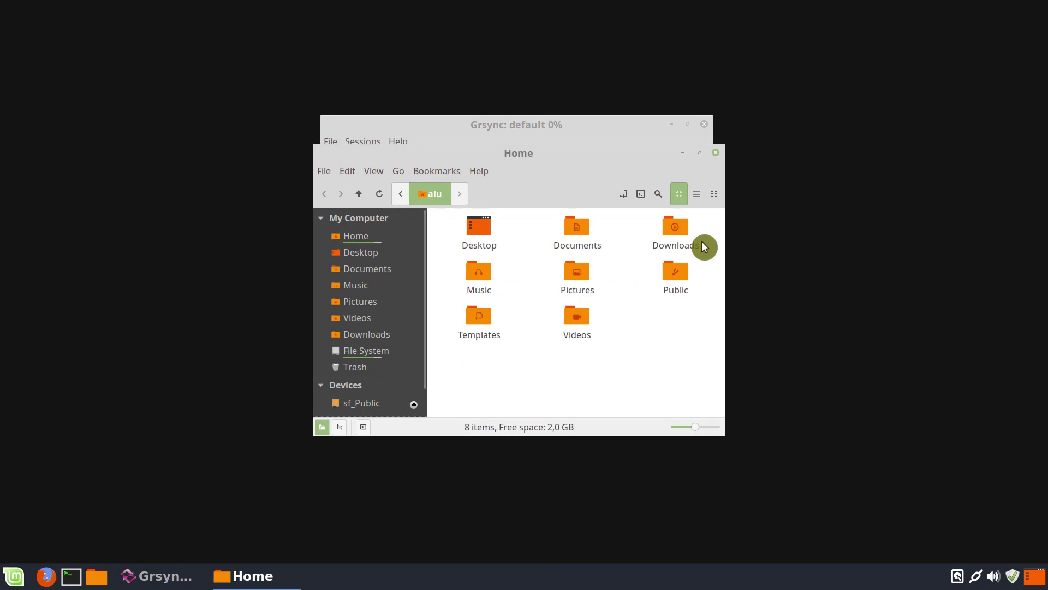
# Step: Check that Downloads now holds Document.txt directly, then close the file manager
pyautogui.doubleClick(686, 240)
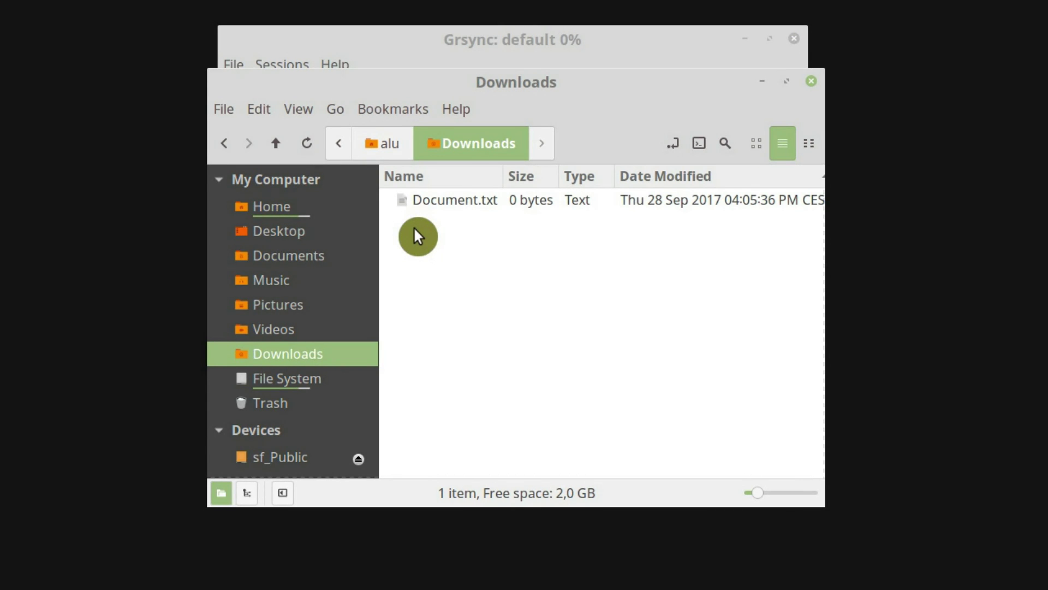
pyautogui.click(813, 86)
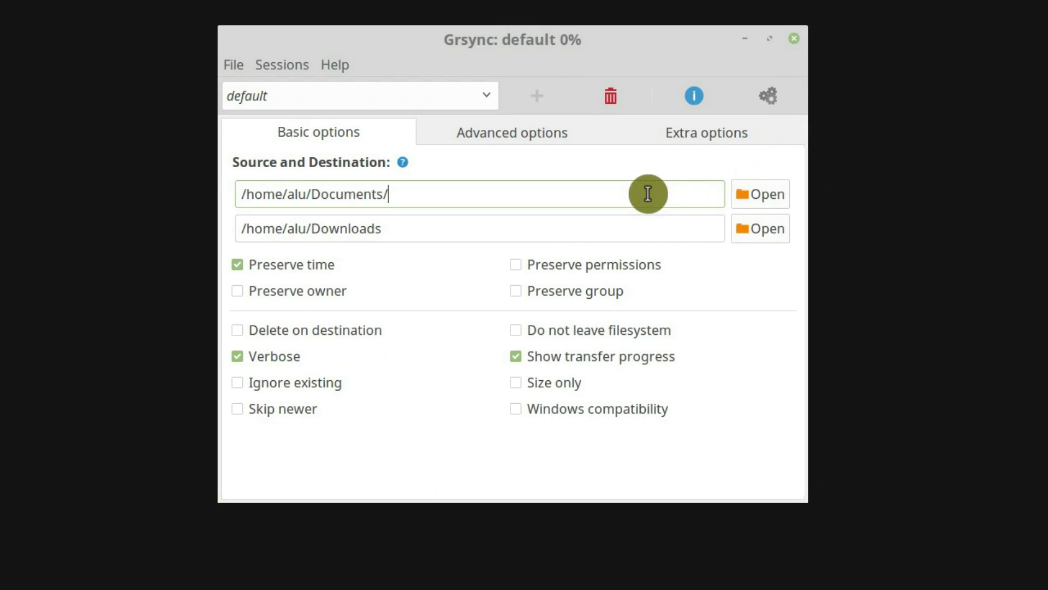
pyautogui.press('BackSpace')
pyautogui.write('/')
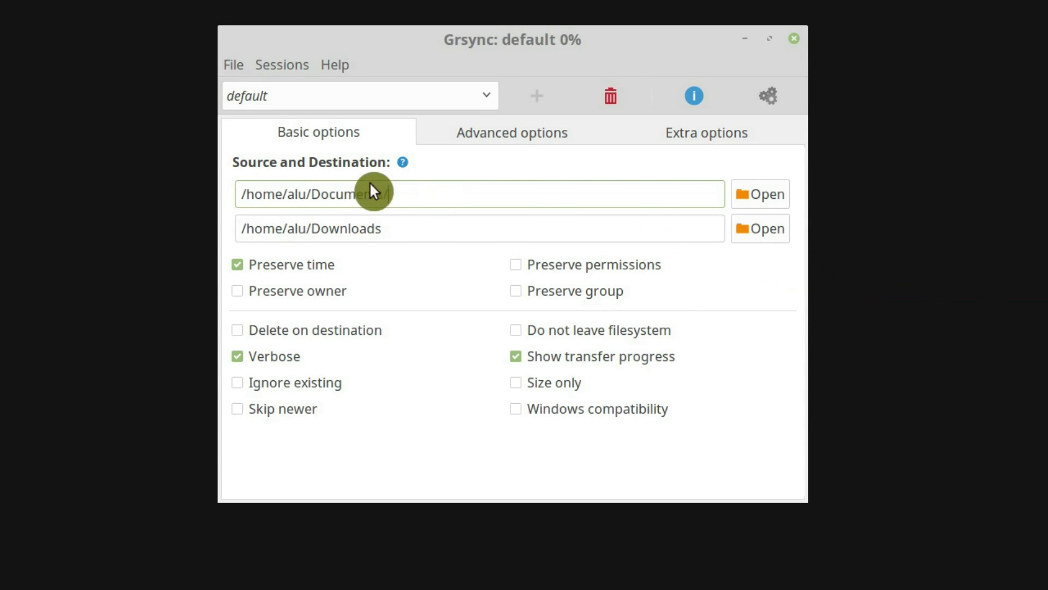
# Step: Change the source path to '/' and enable Preserve owner
pyautogui.moveTo(330, 194); pyautogui.dragTo(429, 191)
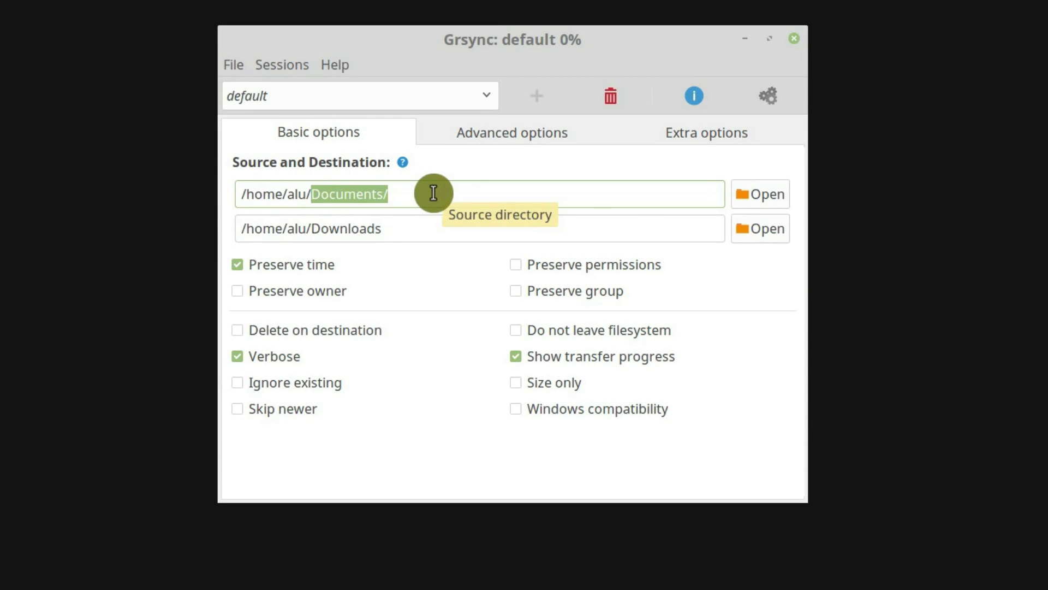
pyautogui.press('BackSpace')
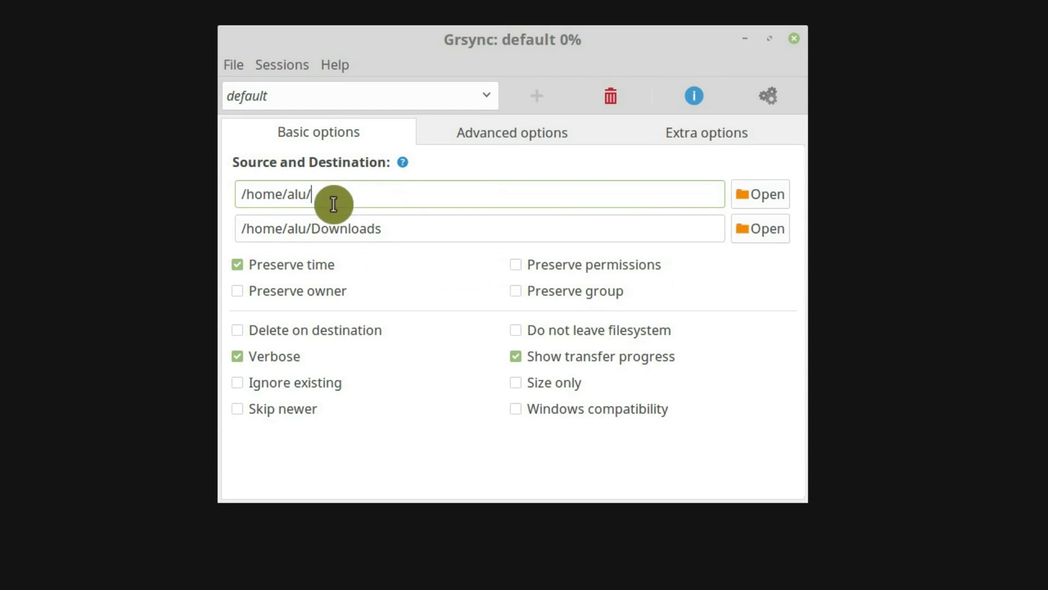
pyautogui.press('BackSpace')
pyautogui.press('BackSpace')
pyautogui.press('BackSpace')
pyautogui.press('BackSpace')
pyautogui.press('BackSpace')
pyautogui.press('BackSpace')
pyautogui.press('BackSpace')
pyautogui.press('BackSpace')
pyautogui.press('BackSpace')
pyautogui.press('BackSpace')
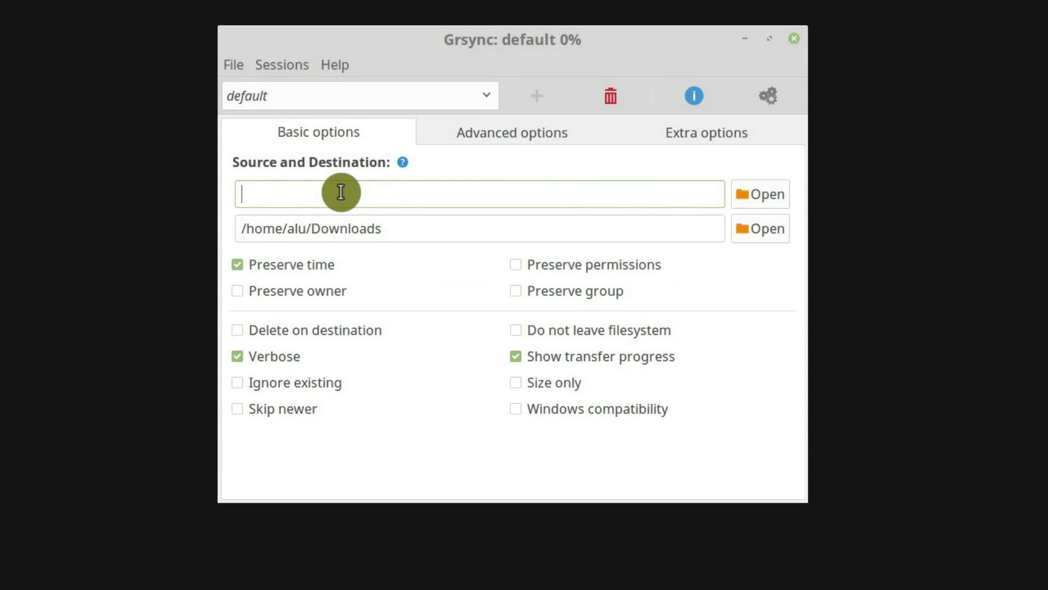
pyautogui.write('/')
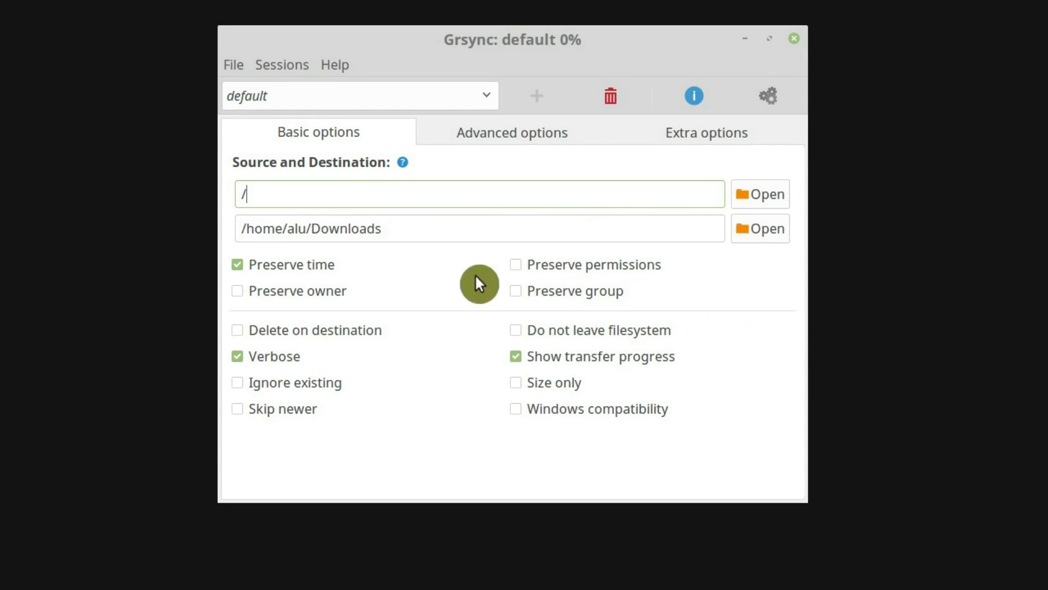
pyautogui.click(288, 289)
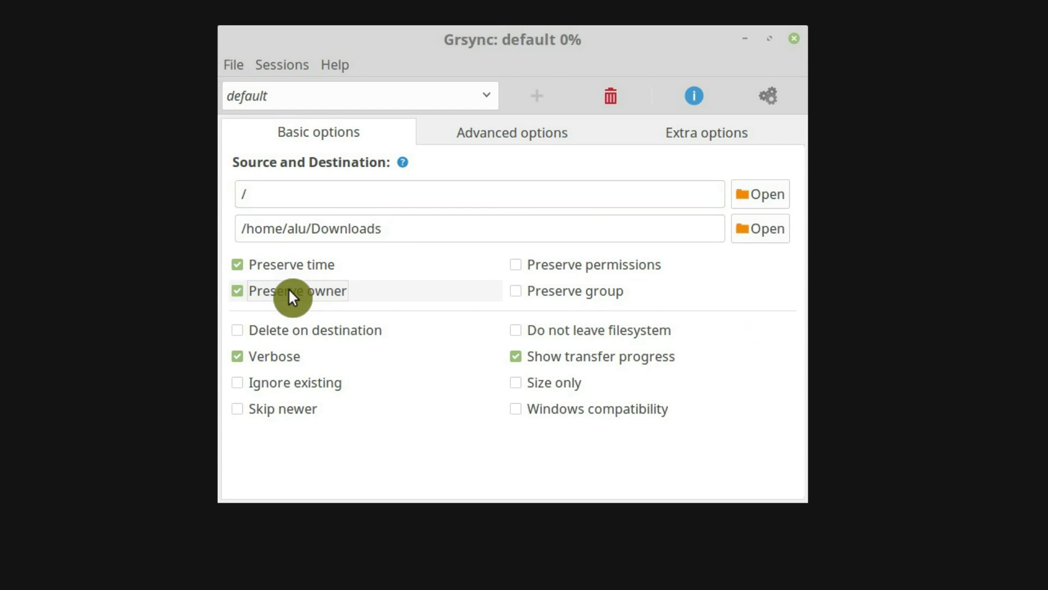
# Step: Enable Preserve permissions and Preserve group, then click into the destination field
pyautogui.click(535, 266)
pyautogui.click(528, 288)
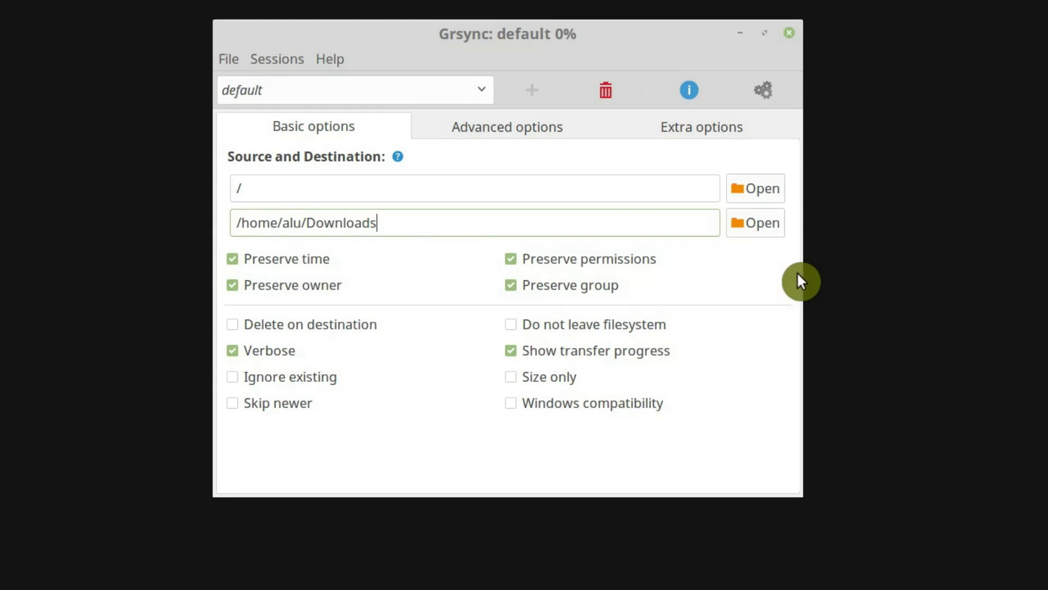
pyautogui.click(627, 229)
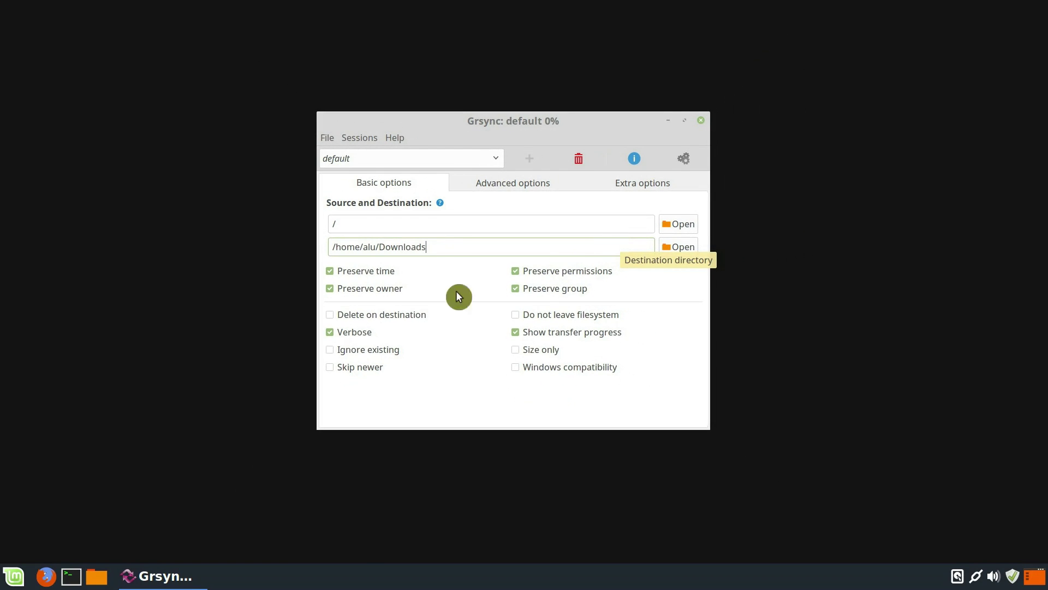
# Step: Launch Disks by searching 'disk' and select the 16 GB Samsung flash drive
pyautogui.click(15, 580)
pyautogui.write('disk')
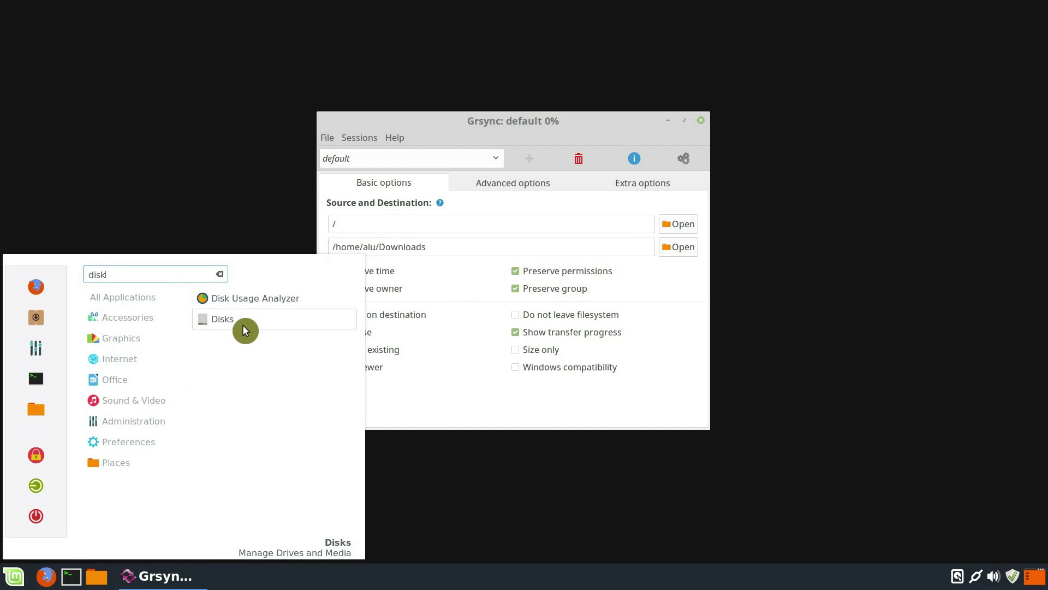
pyautogui.click(243, 327)
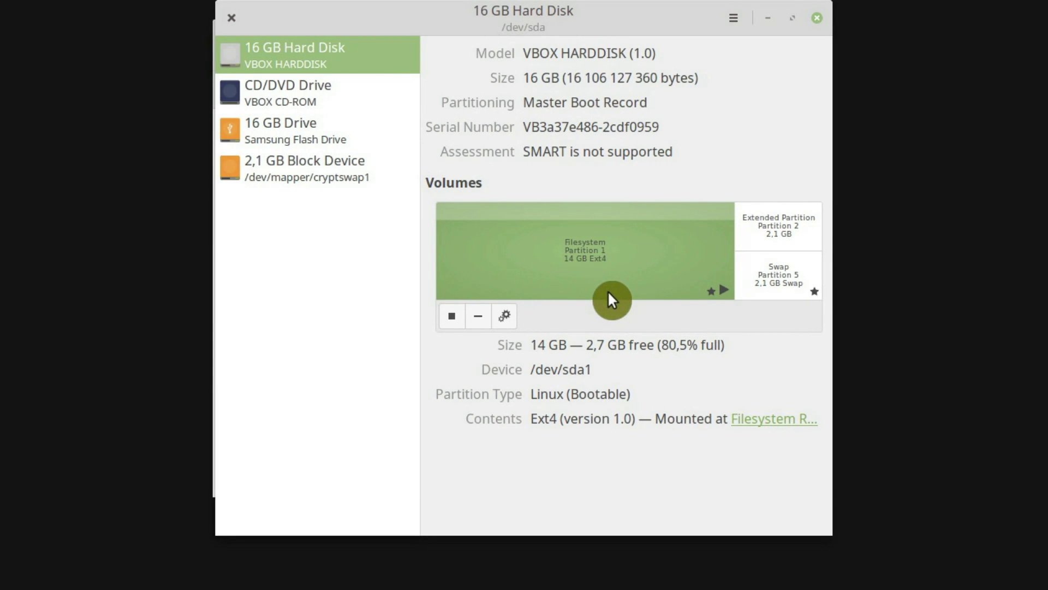
pyautogui.click(342, 136)
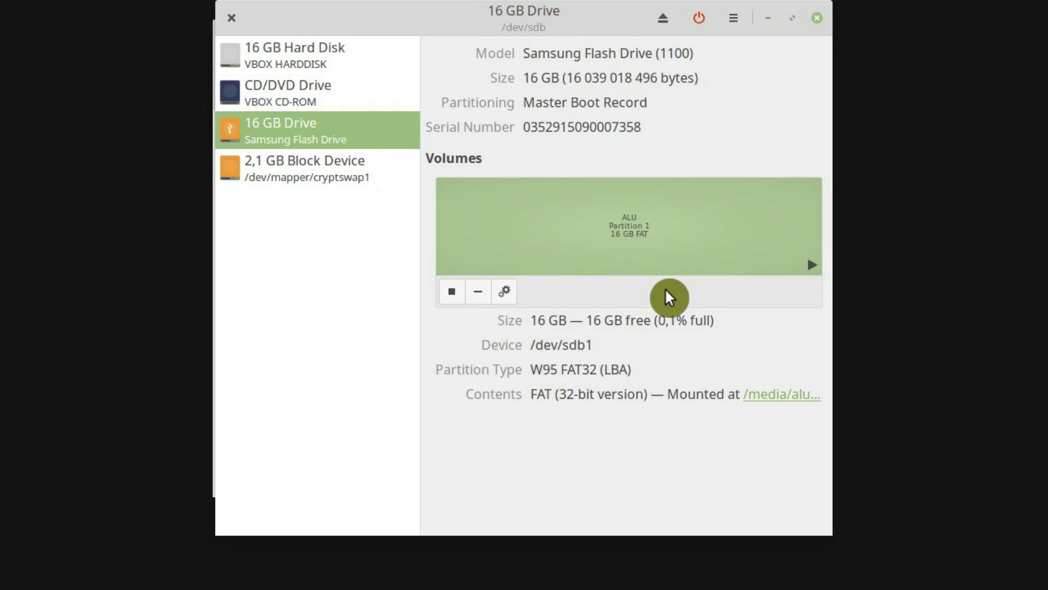
# Step: Unmount the flash drive partition, format it as Ext4 named ALU, and close Disks
pyautogui.click(455, 289)
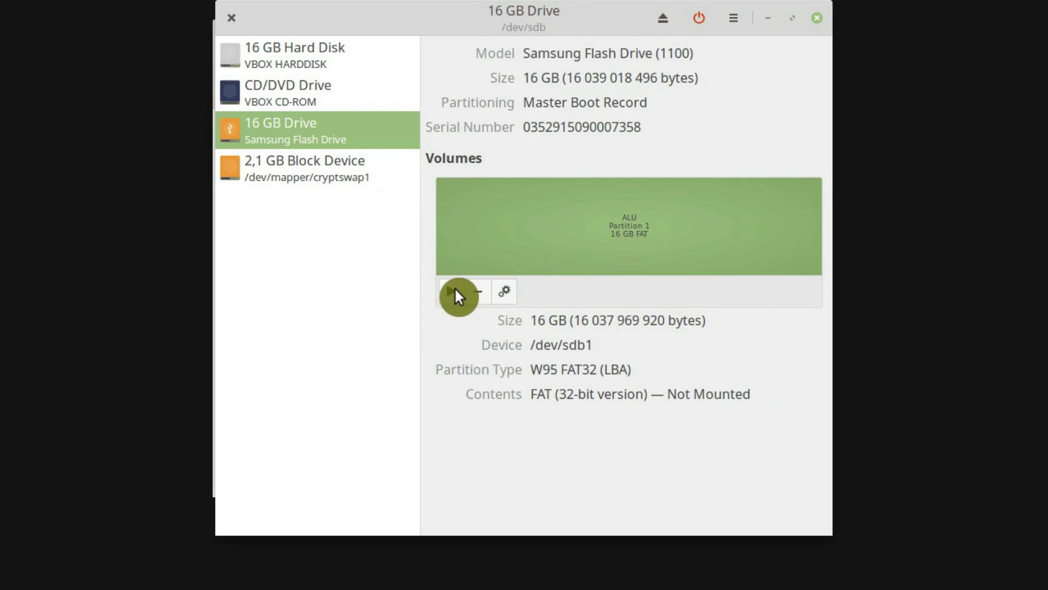
pyautogui.click(505, 297)
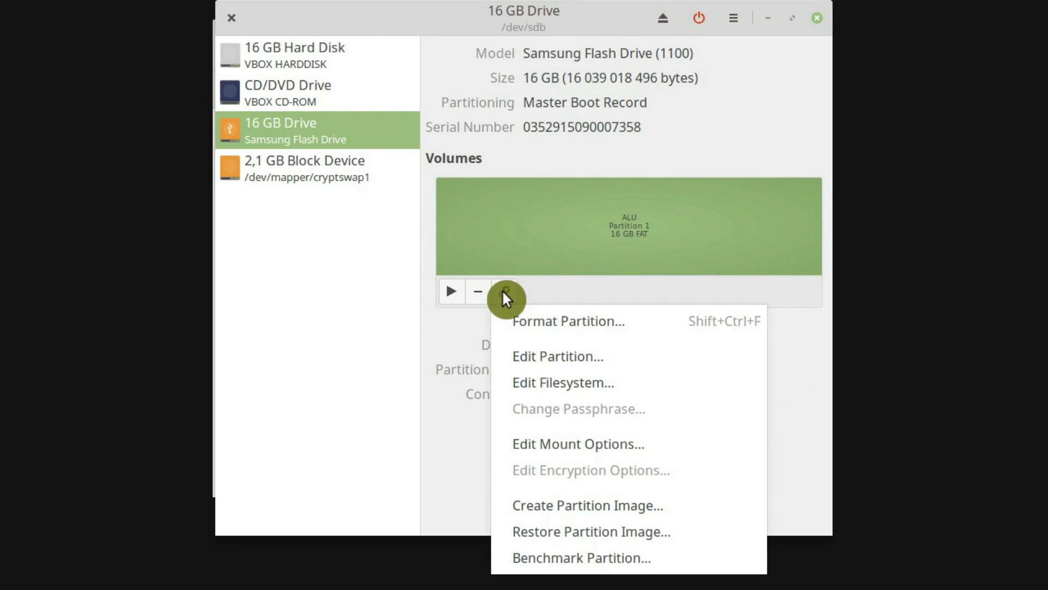
pyautogui.click(659, 326)
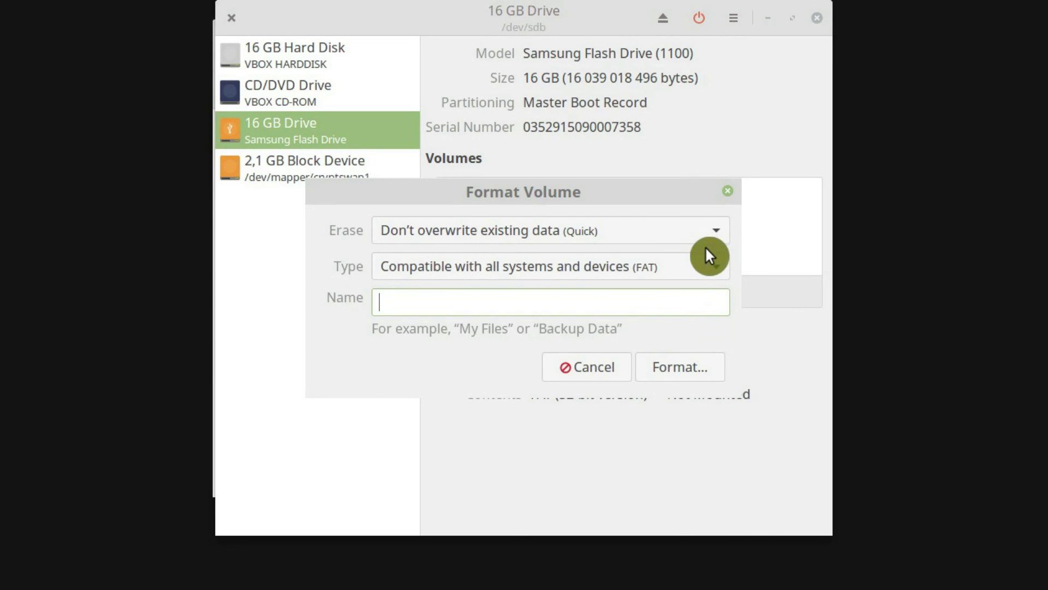
pyautogui.click(700, 267)
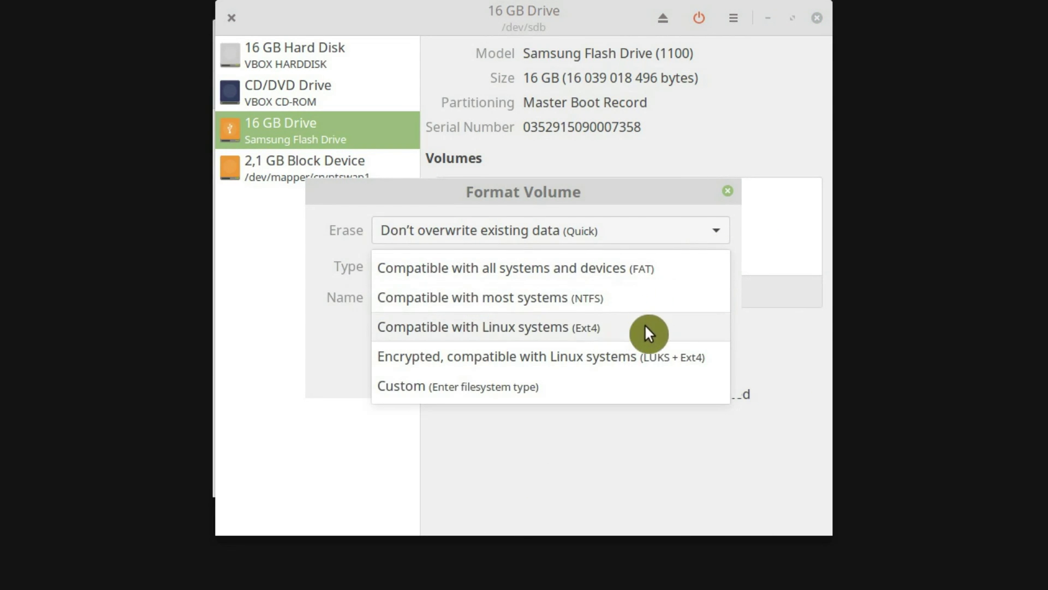
pyautogui.click(622, 327)
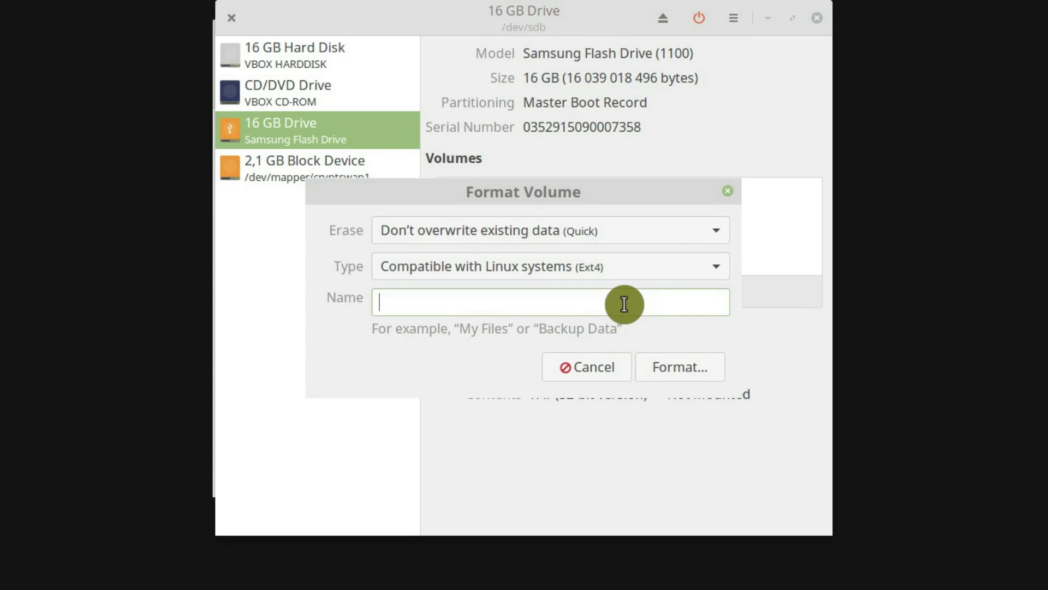
pyautogui.write('ALU')
pyautogui.click(679, 366)
pyautogui.click(699, 449)
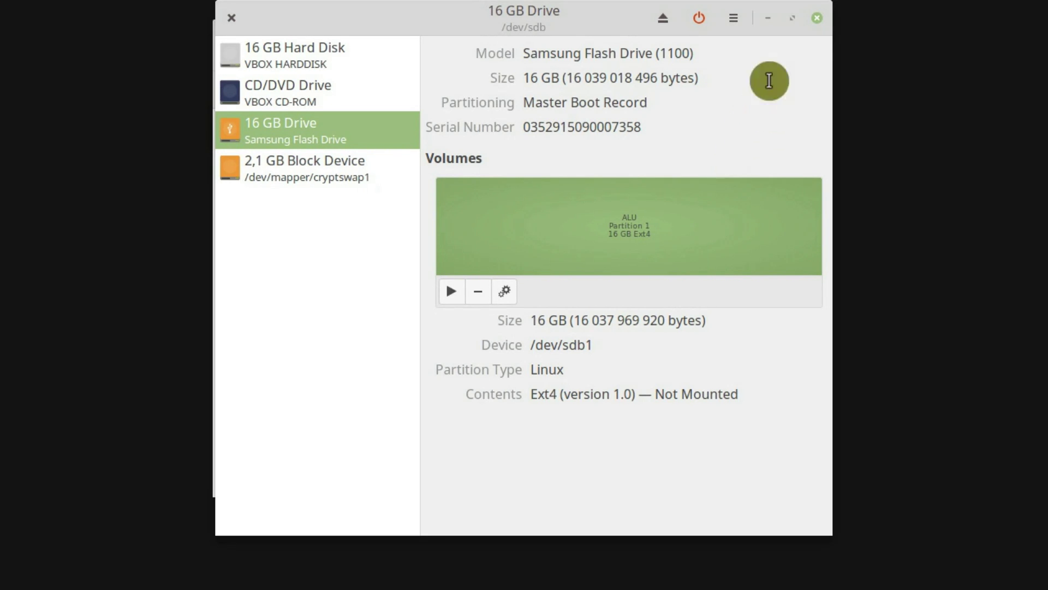
pyautogui.click(818, 20)
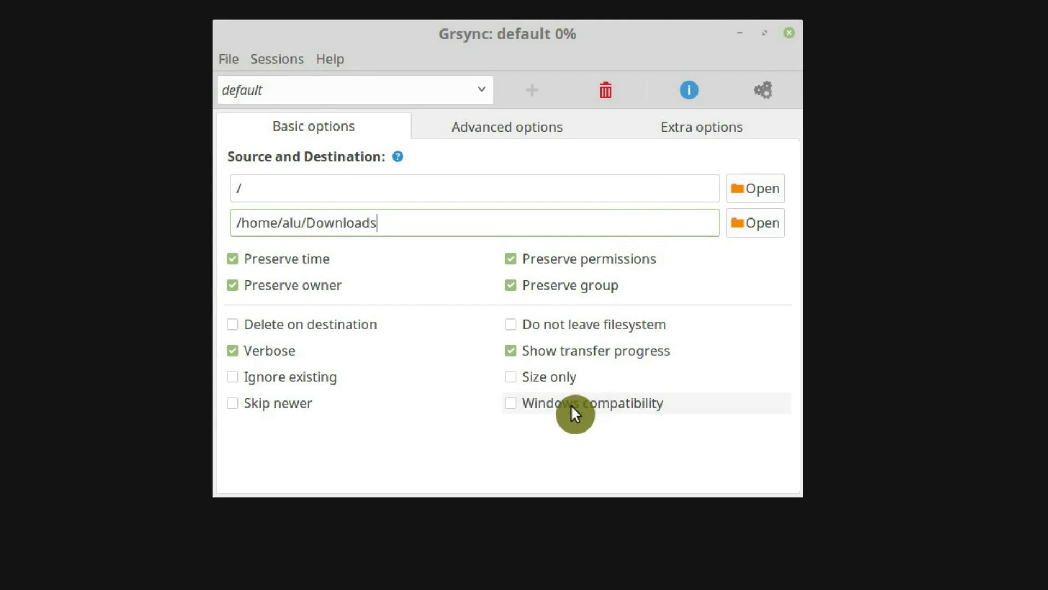
pyautogui.moveTo(608, 410)
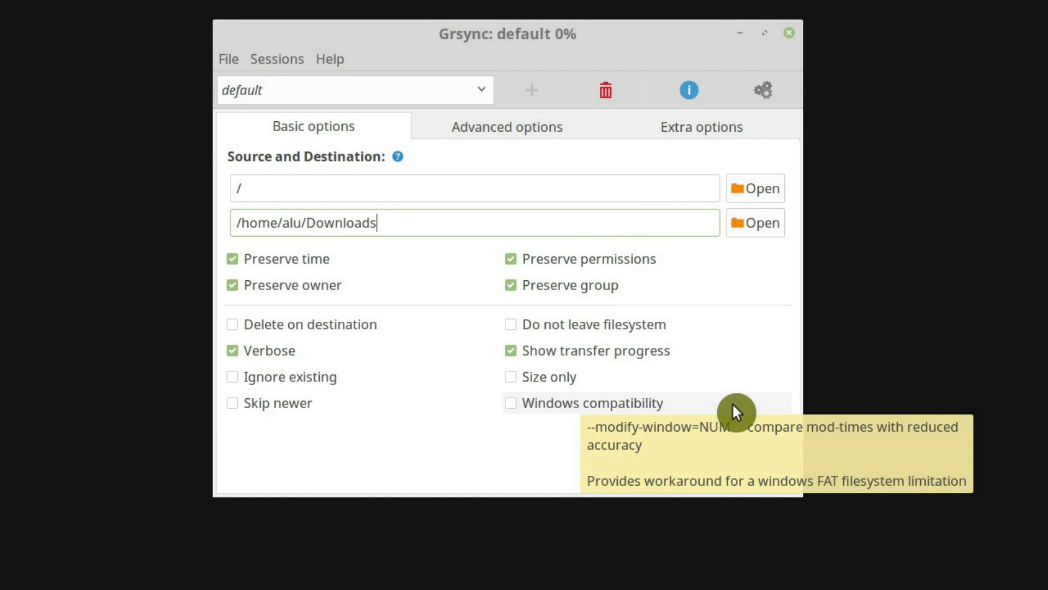
pyautogui.click(528, 409)
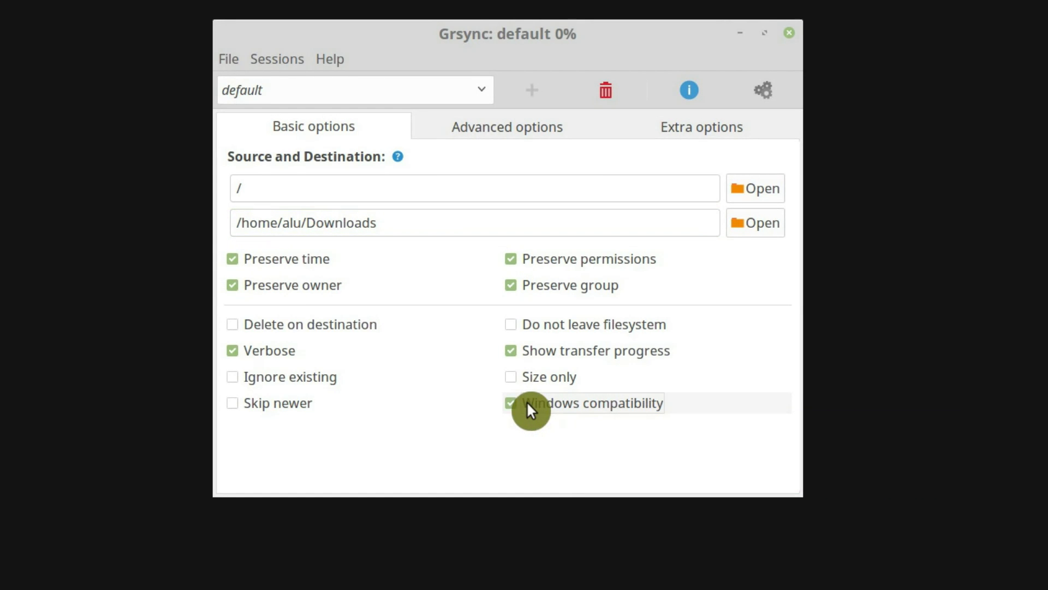
pyautogui.click(526, 402)
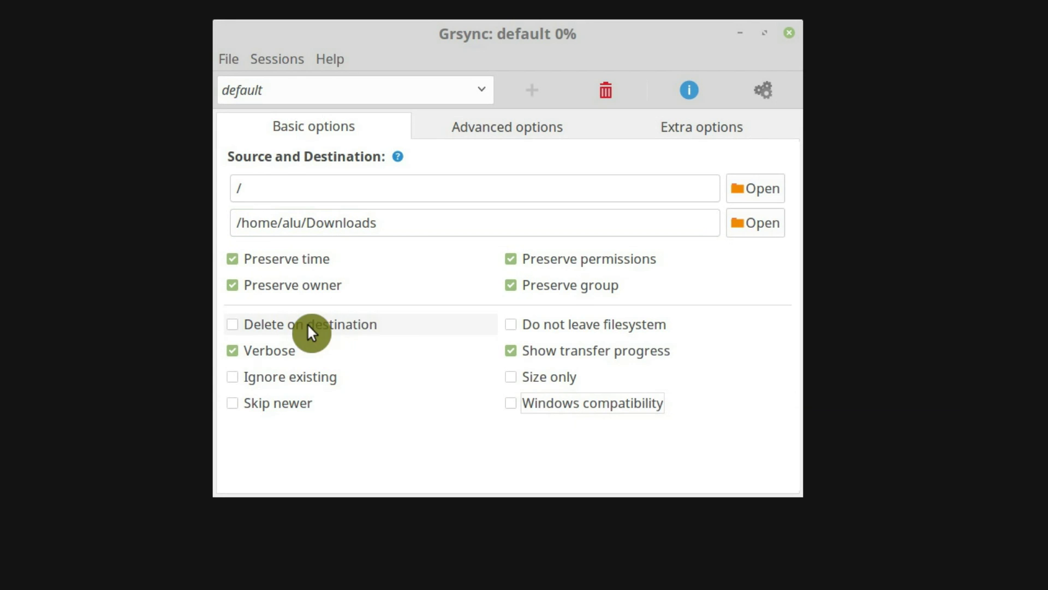
pyautogui.moveTo(398, 327)
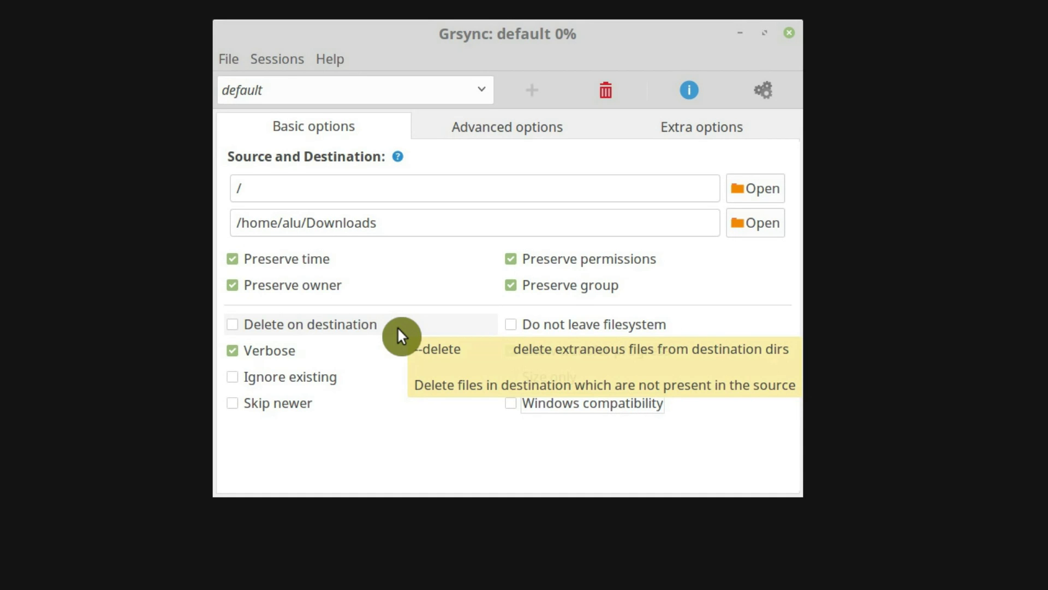
pyautogui.moveTo(390, 347)
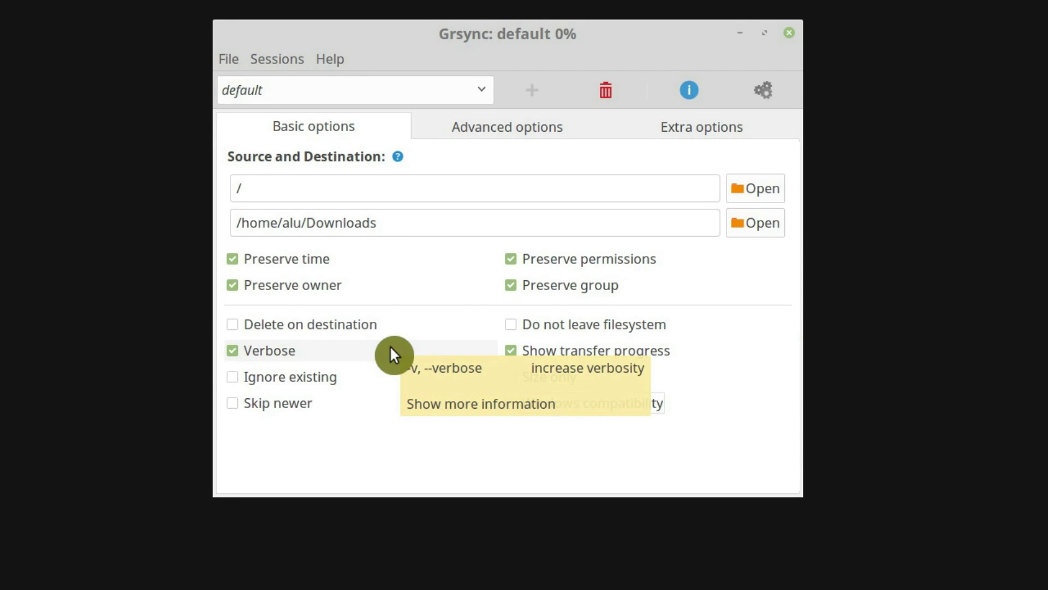
pyautogui.moveTo(362, 379)
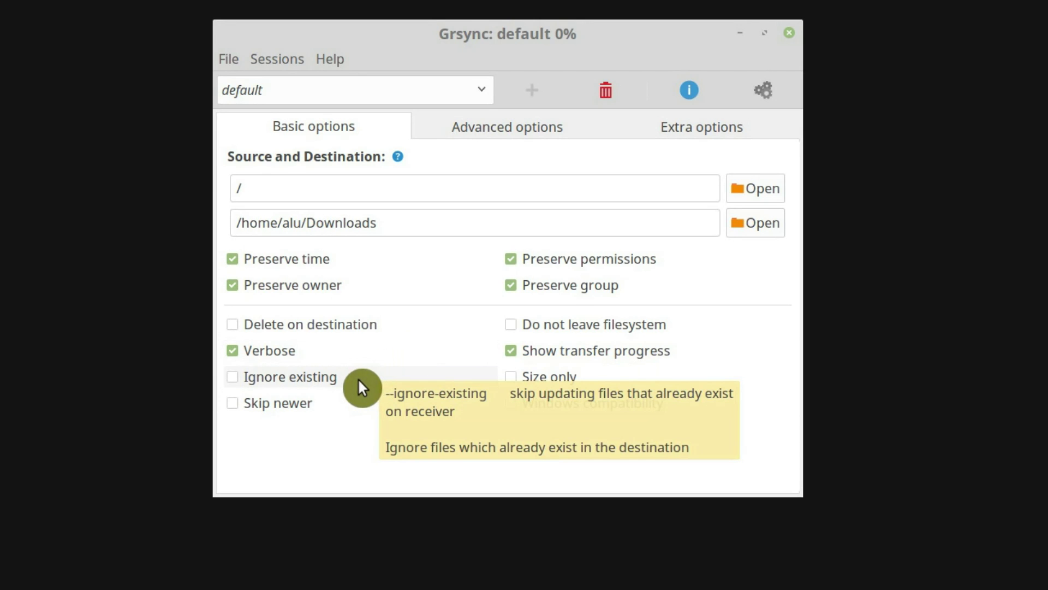
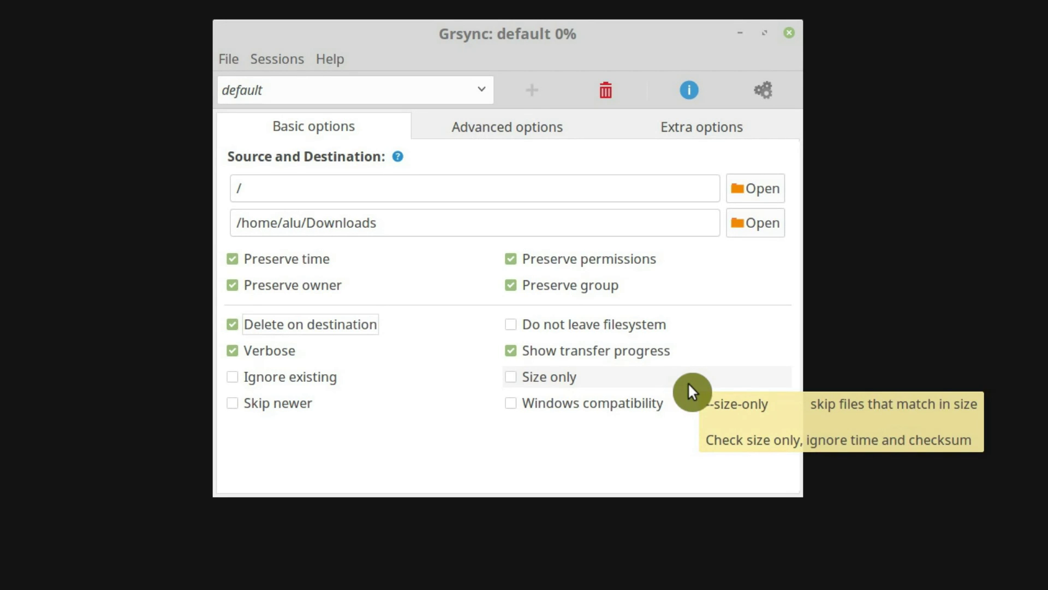
# Step: In Grsync's Advanced options, enable Copy symlinks as symlinks and Compress file data
pyautogui.moveTo(678, 408)
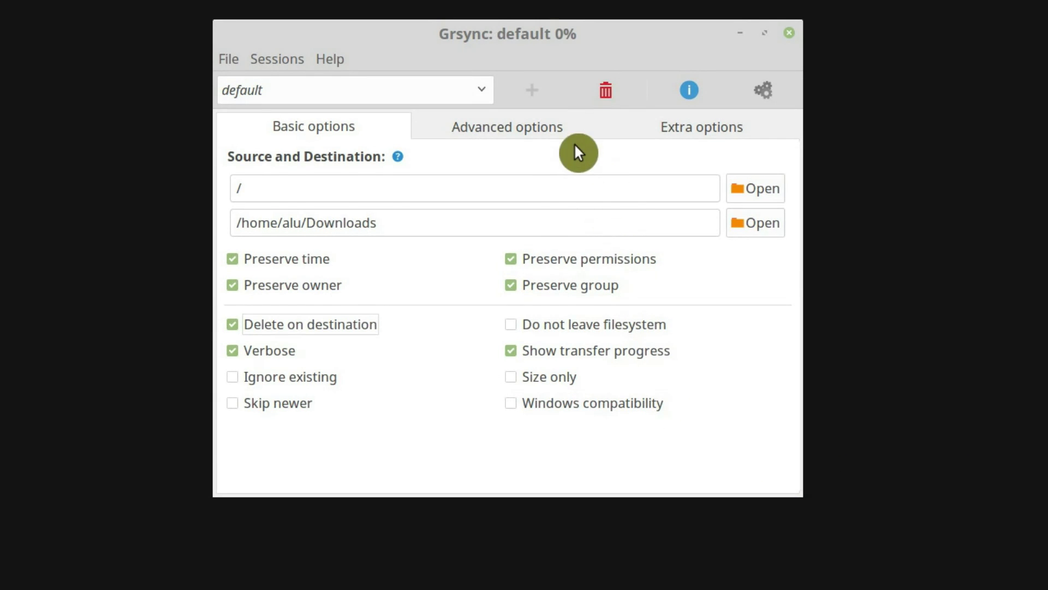
pyautogui.click(550, 132)
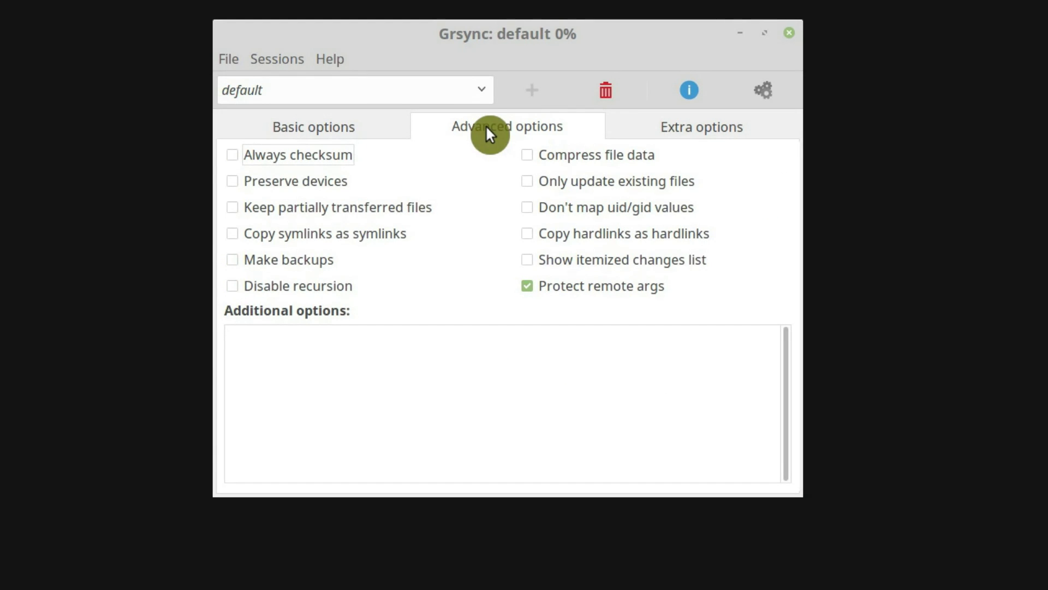
pyautogui.click(232, 234)
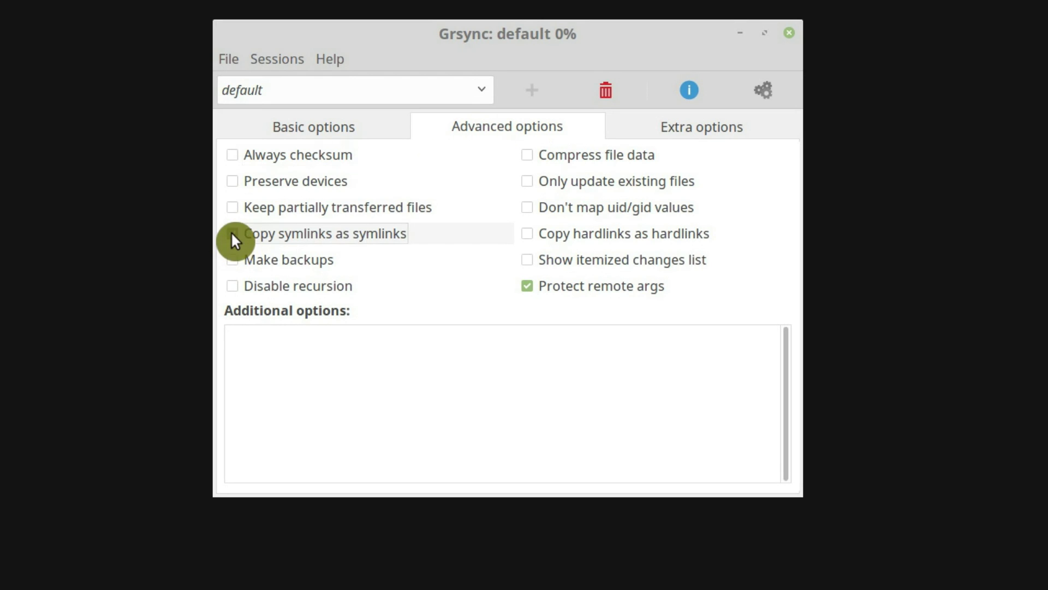
pyautogui.moveTo(414, 231)
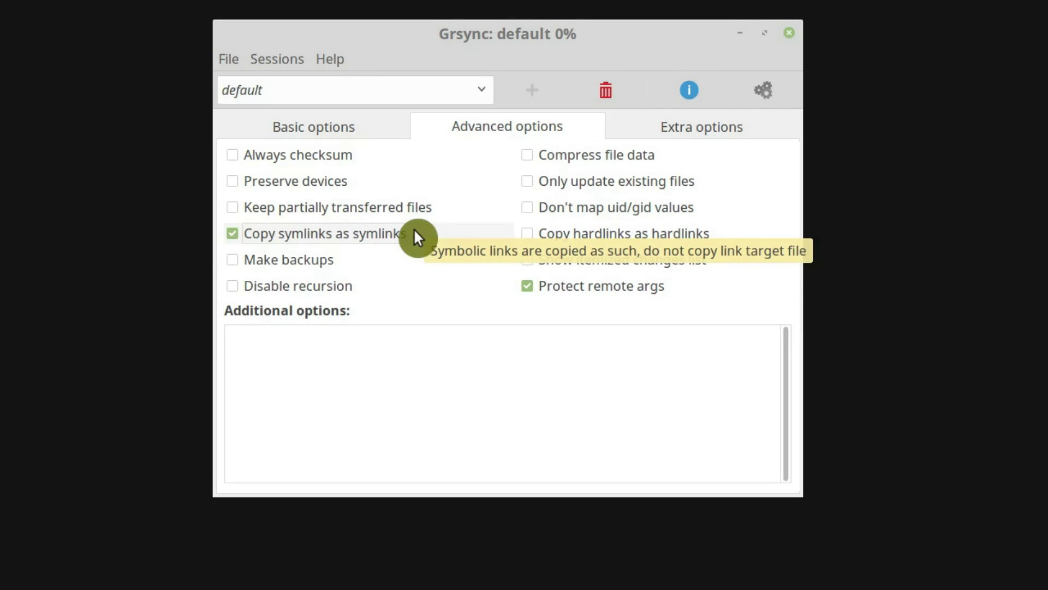
pyautogui.click(534, 158)
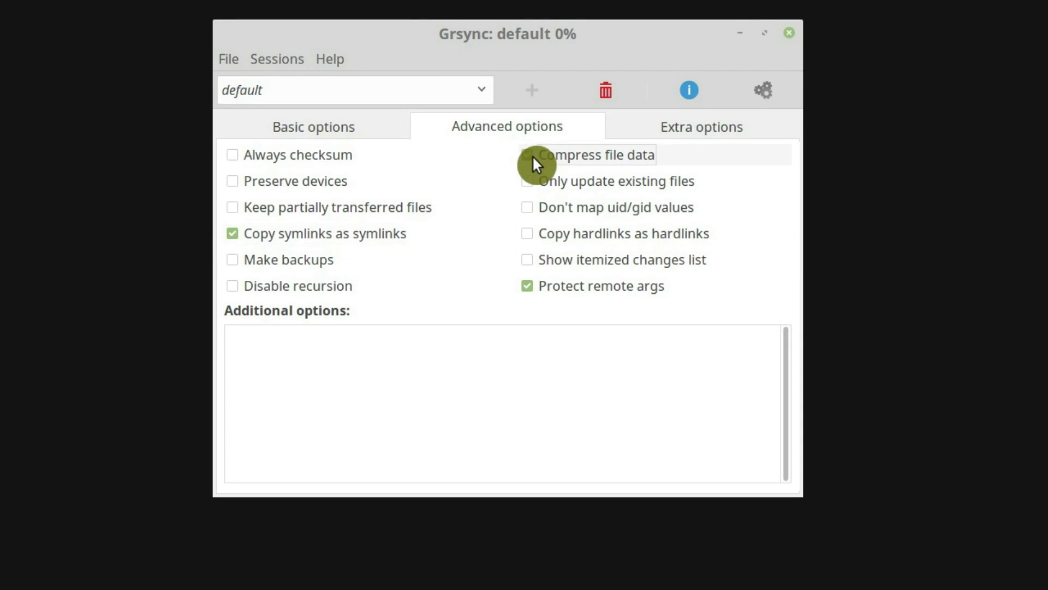
pyautogui.moveTo(667, 156)
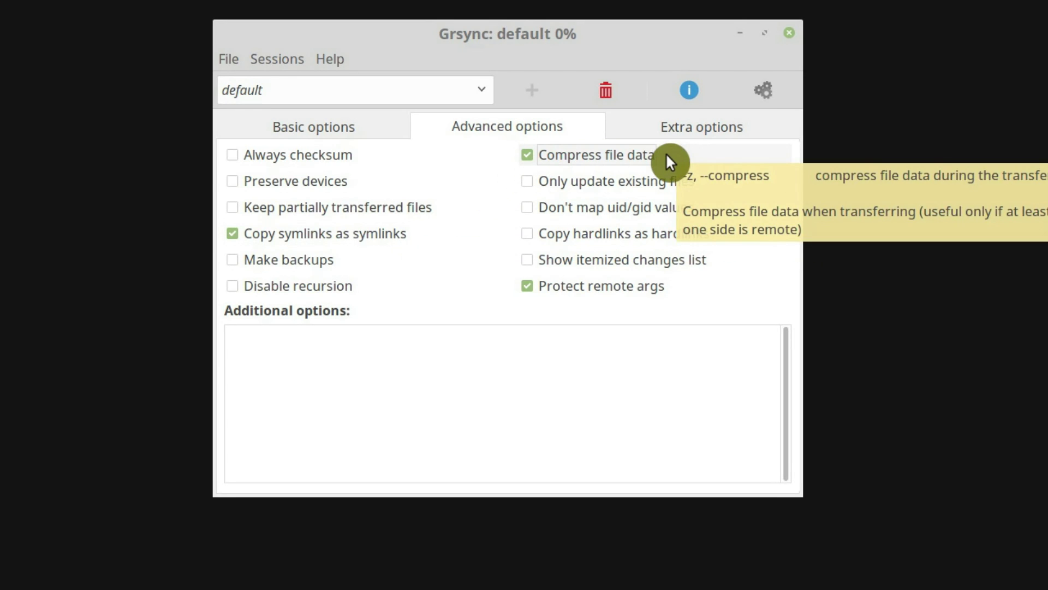
pyautogui.click(699, 131)
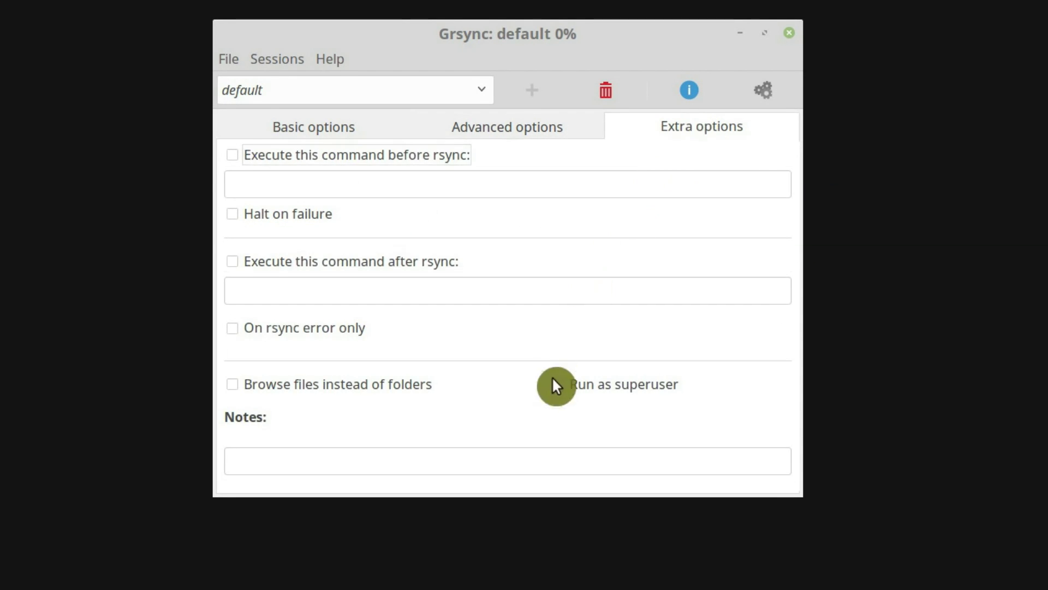
# Step: Tick Run as superuser in Grsync's Extra options for the default session
pyautogui.moveTo(554, 385)
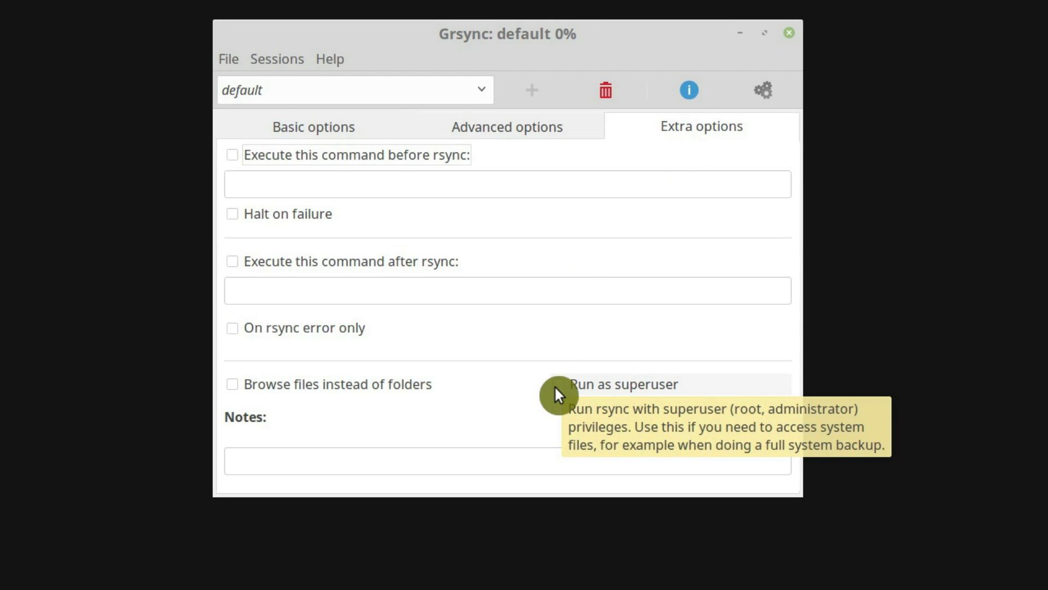
pyautogui.click(555, 385)
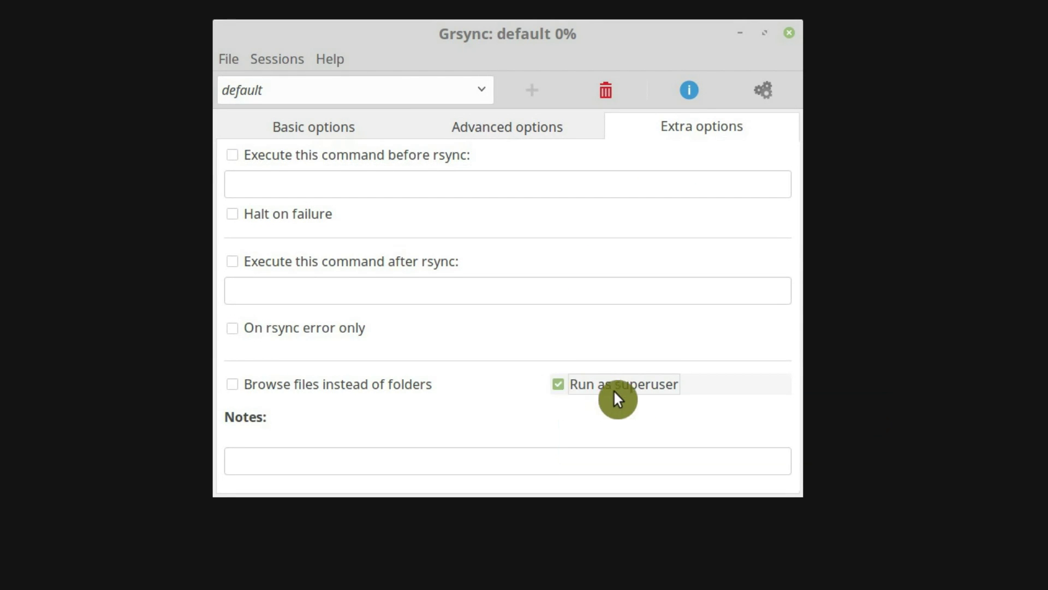
pyautogui.moveTo(648, 390)
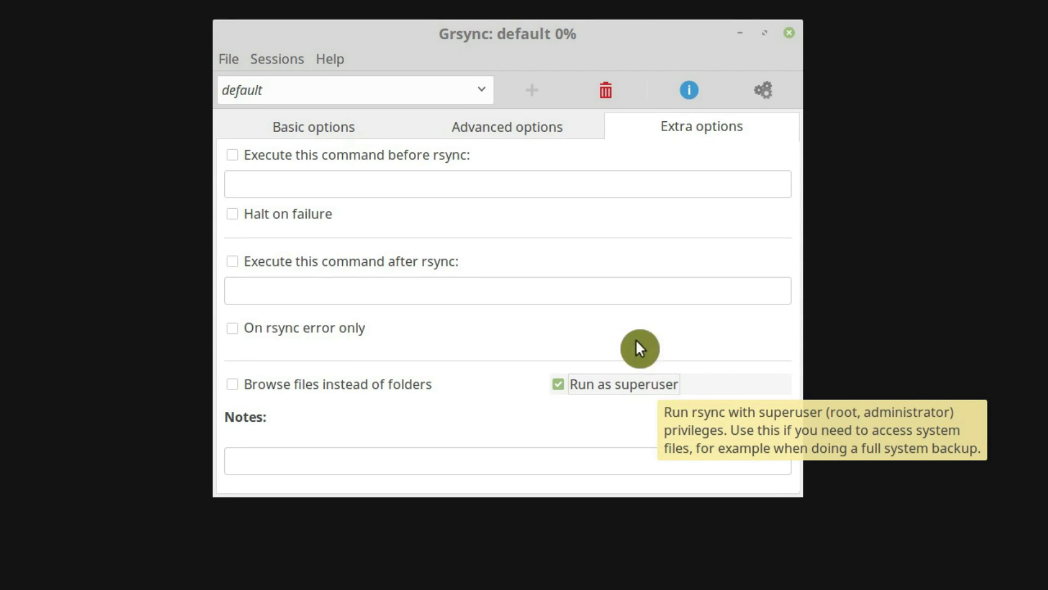
# Step: Add a session named 'test', then delete it, leaving the default session active
pyautogui.click(522, 93)
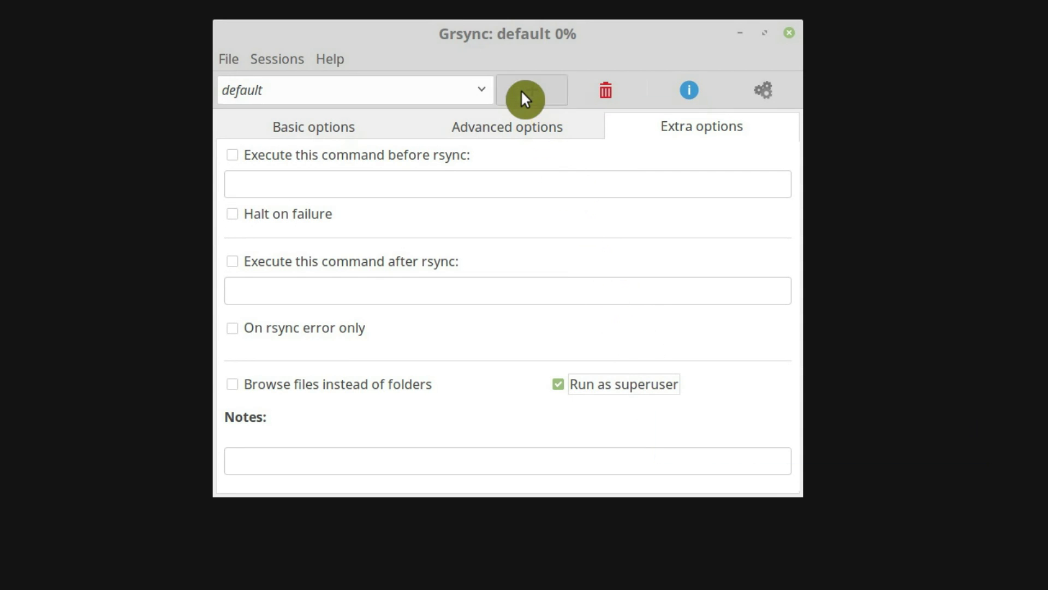
pyautogui.write('test')
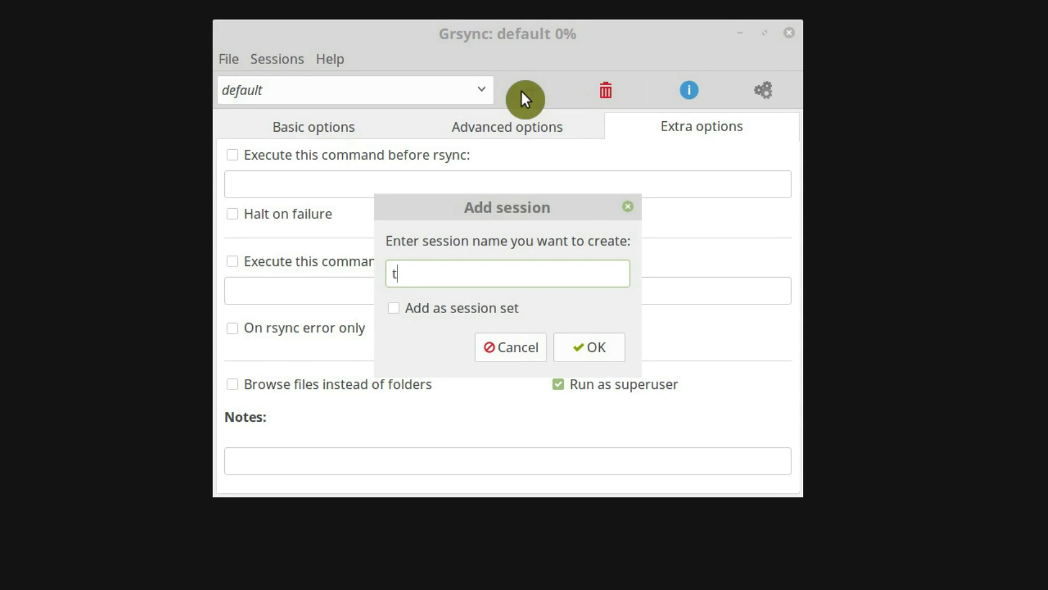
pyautogui.click(589, 340)
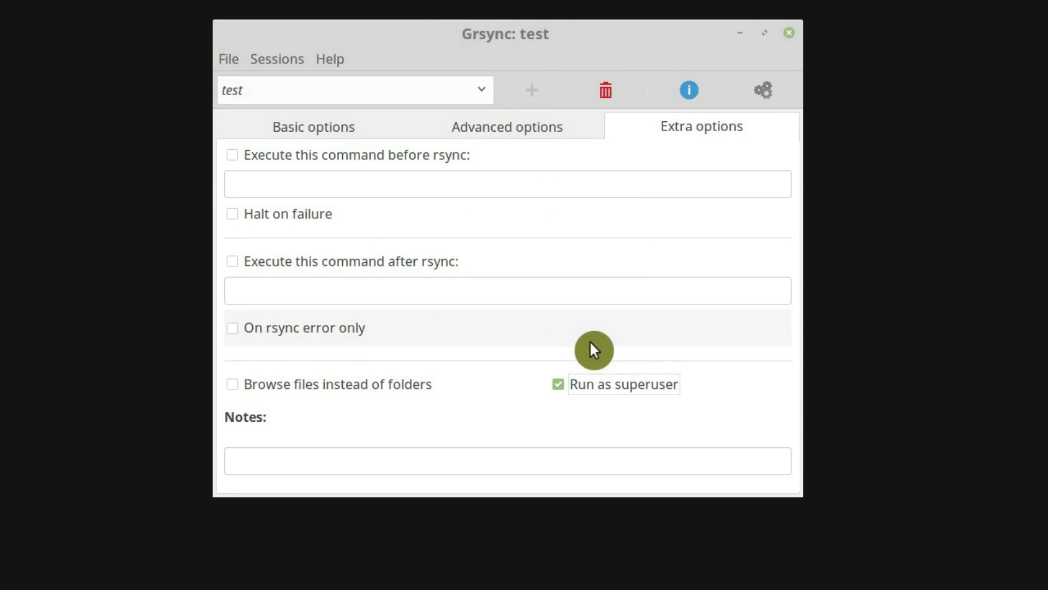
pyautogui.click(606, 89)
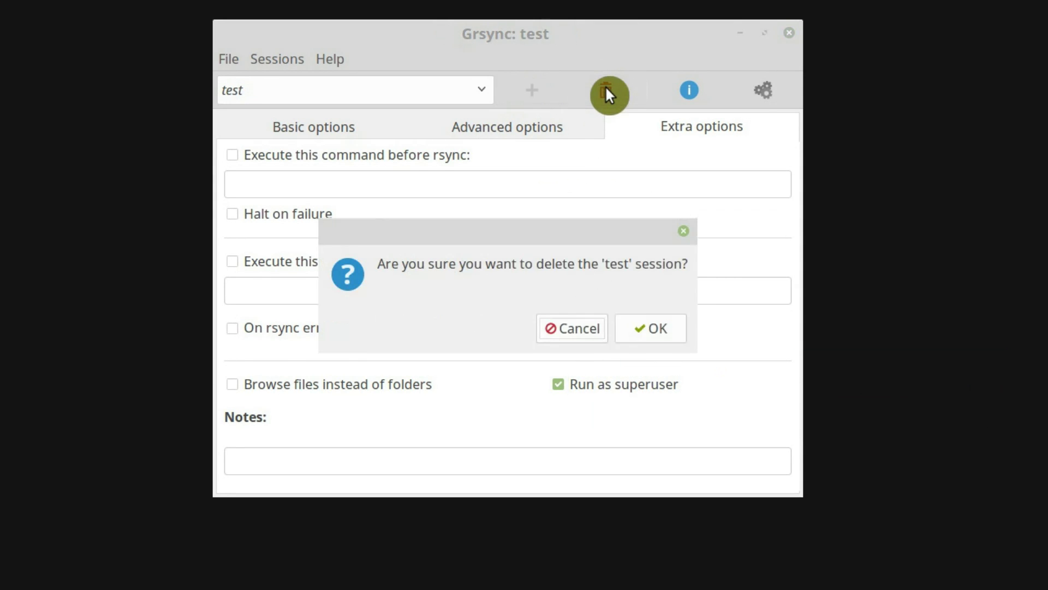
pyautogui.click(647, 329)
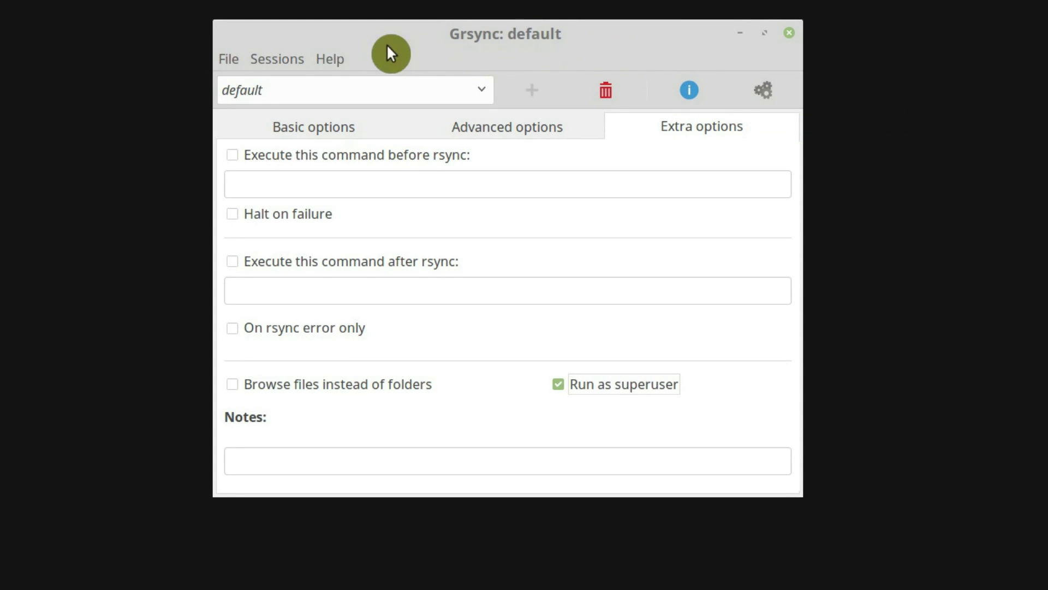
# Step: In Preferences, enable Show rsync output by default, Show error list when finished, and Use tray icon
pyautogui.click(338, 58)
pyautogui.moveTo(299, 51)
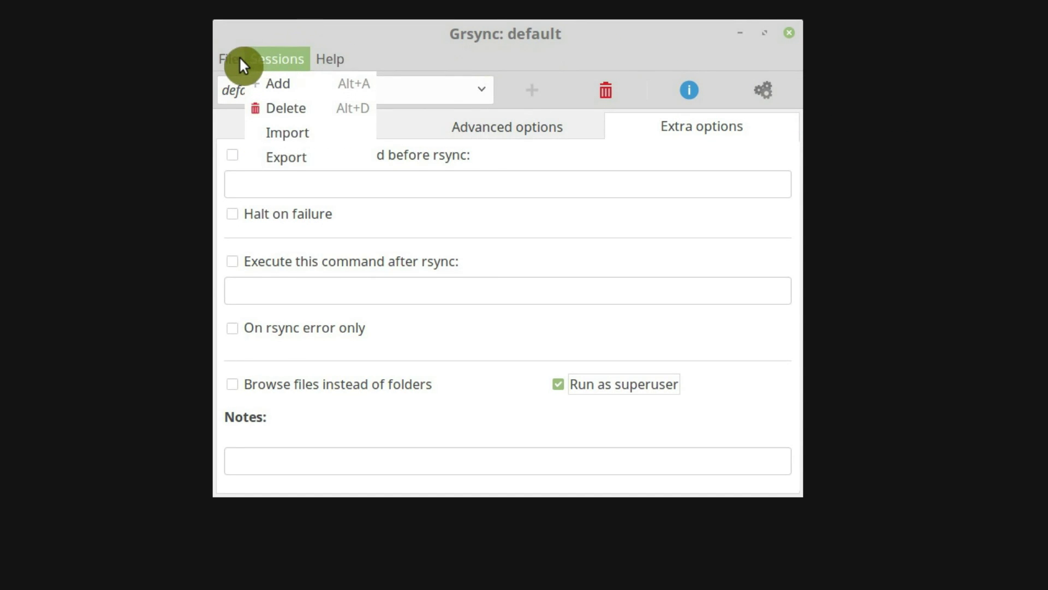
pyautogui.moveTo(238, 60)
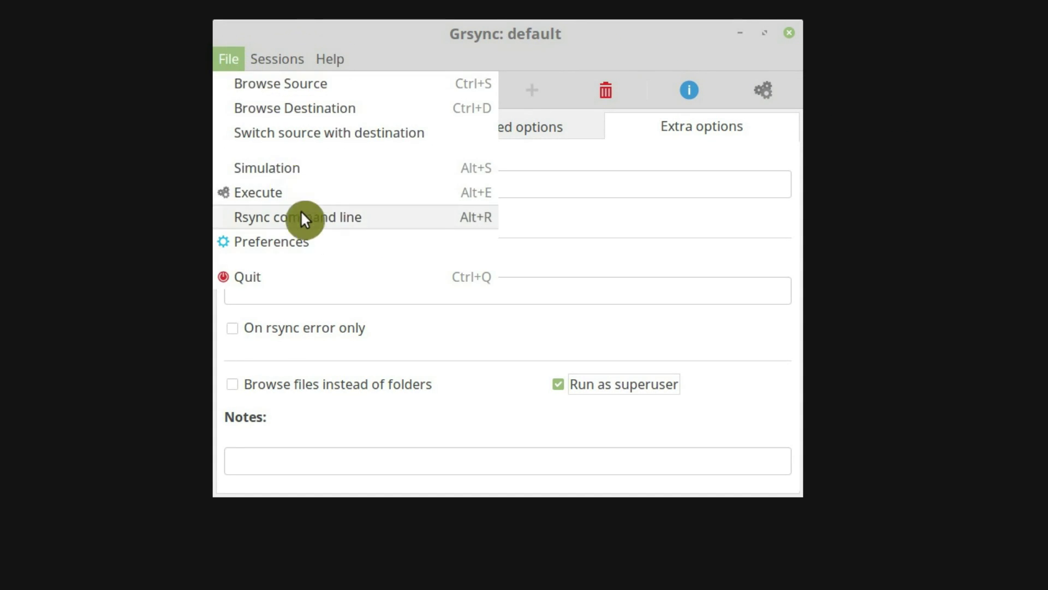
pyautogui.click(339, 241)
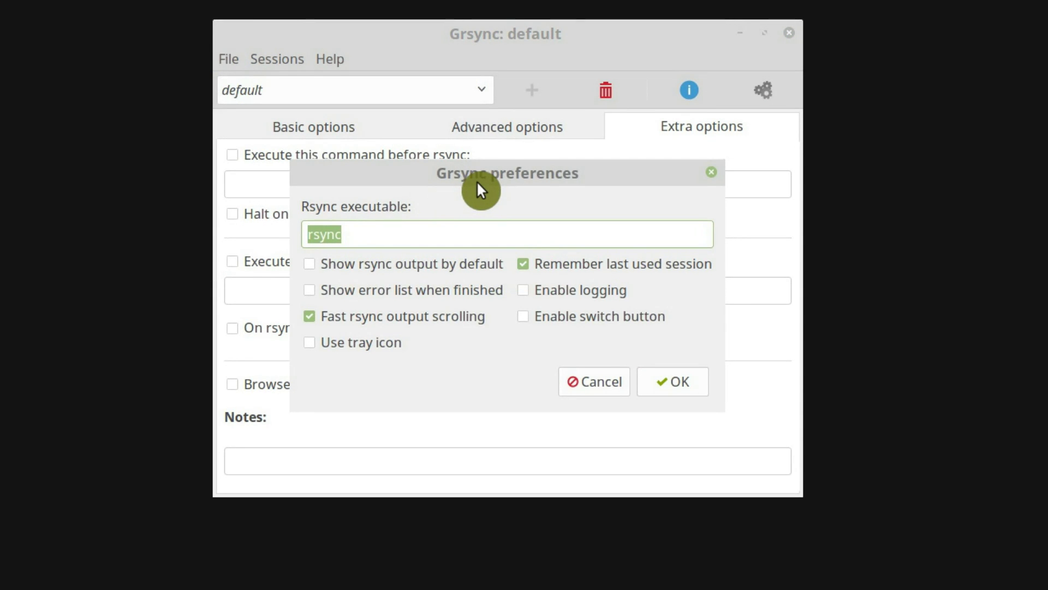
pyautogui.click(309, 266)
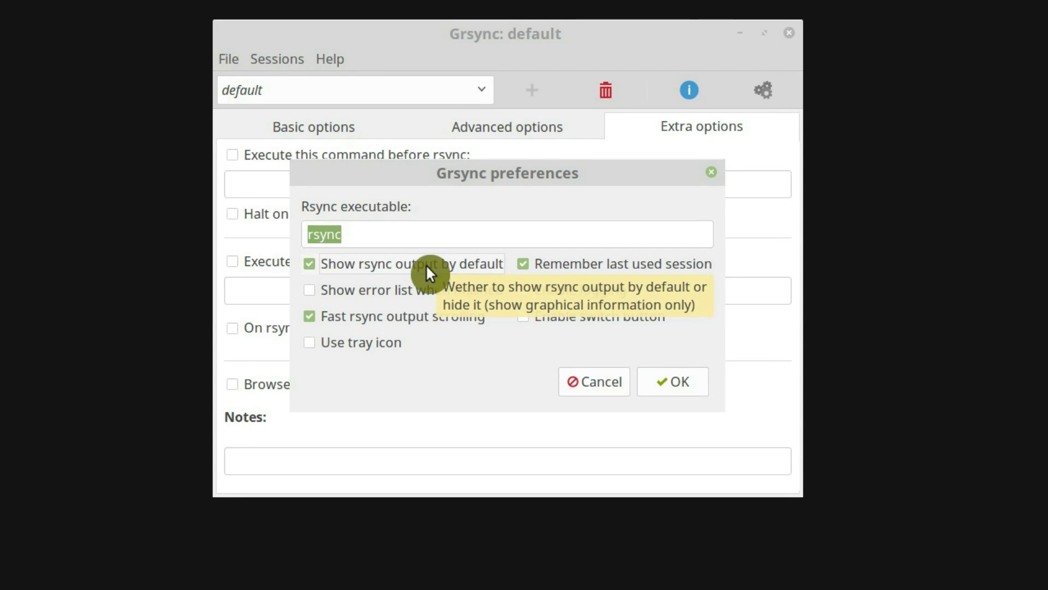
pyautogui.click(310, 288)
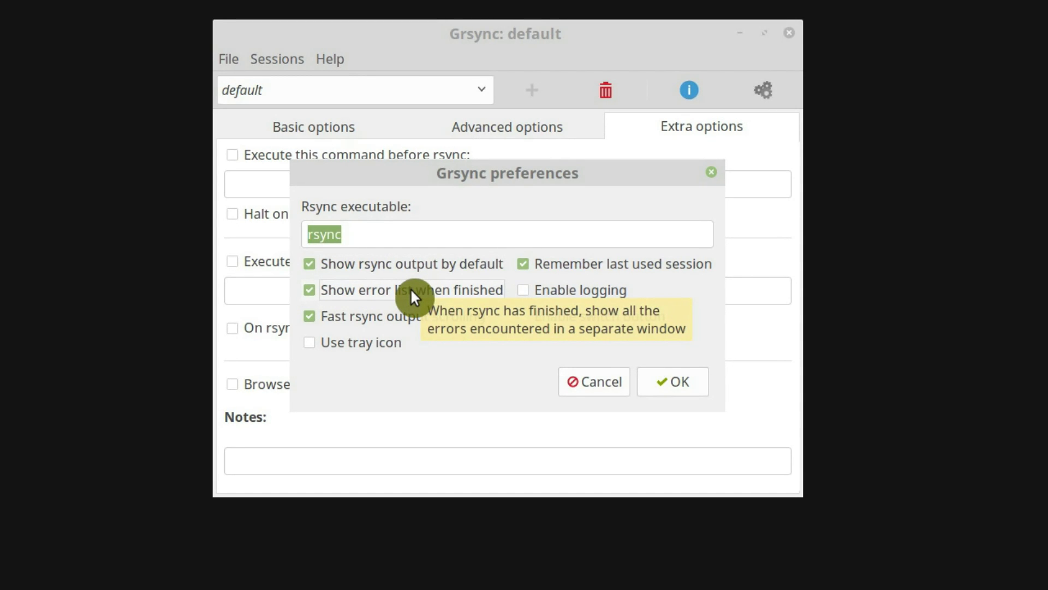
pyautogui.click(326, 342)
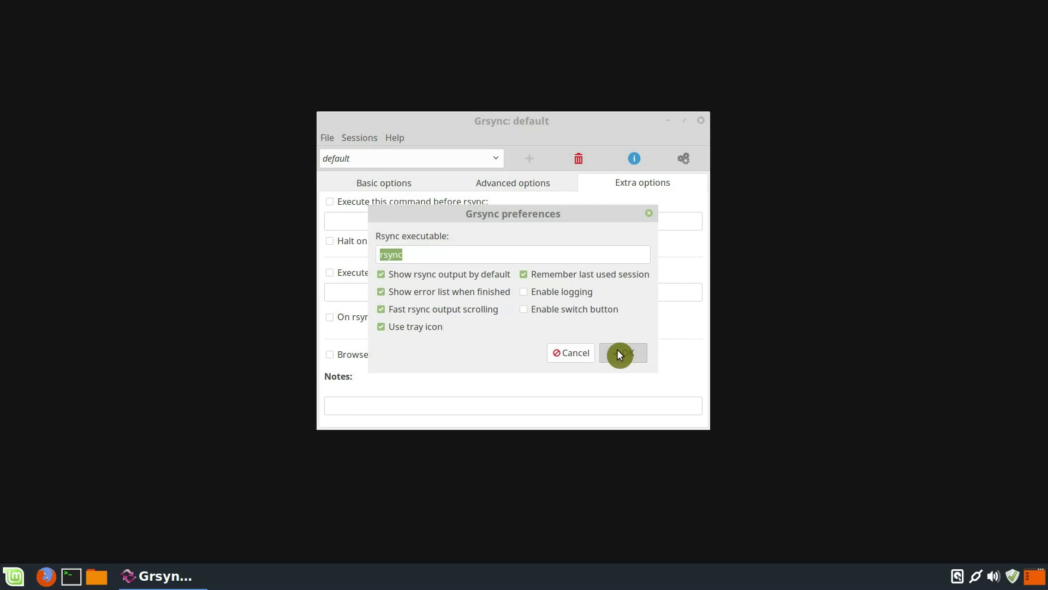
pyautogui.click(625, 356)
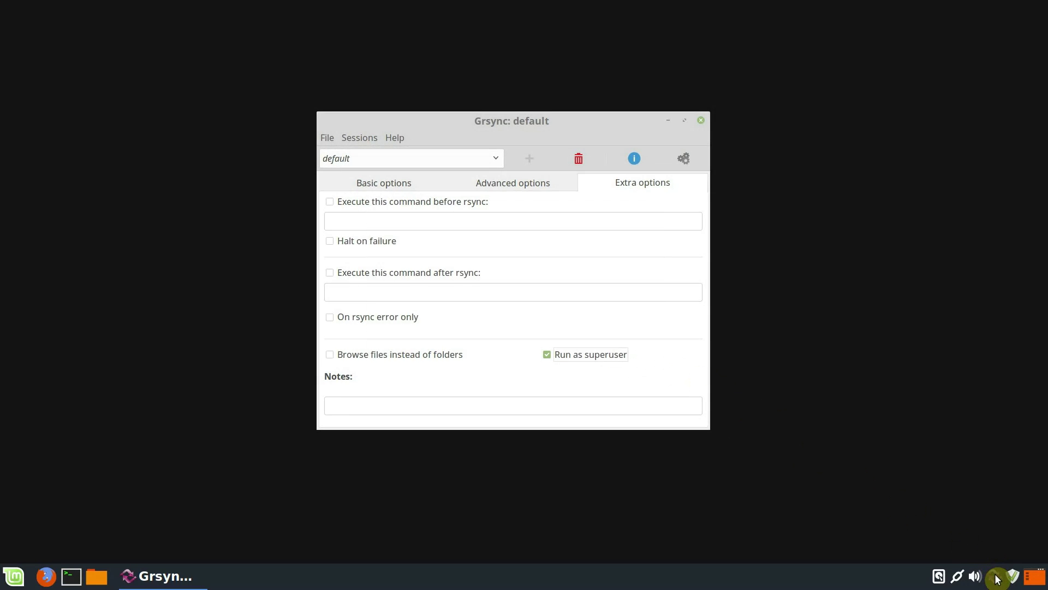
# Step: Copy the generated 'pkexec rsync -r -t -p -o -g -v --progress --delete -l -z -s' command to the clipboard
pyautogui.click(333, 138)
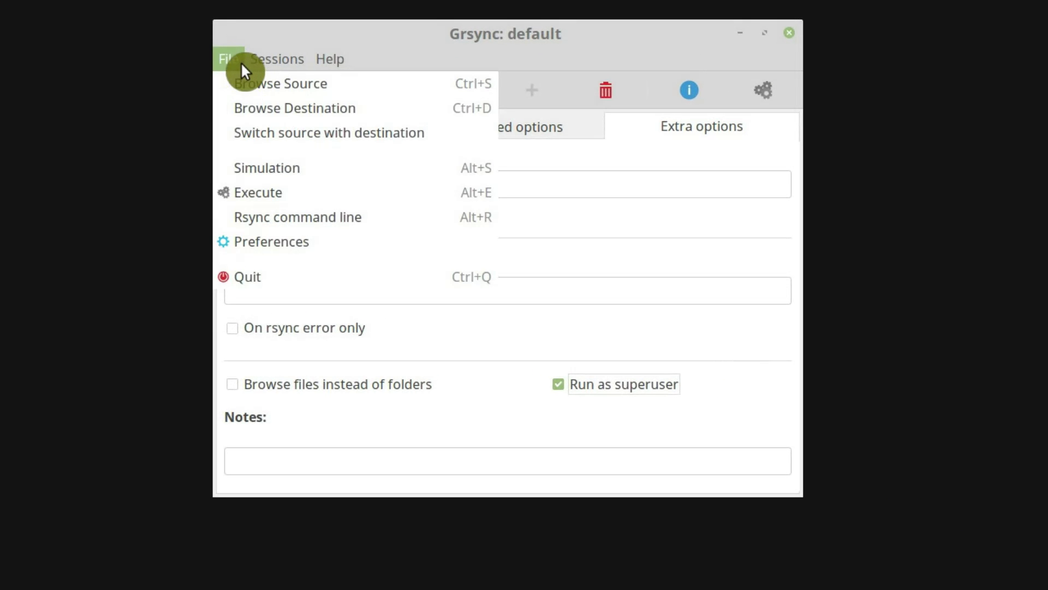
pyautogui.click(267, 217)
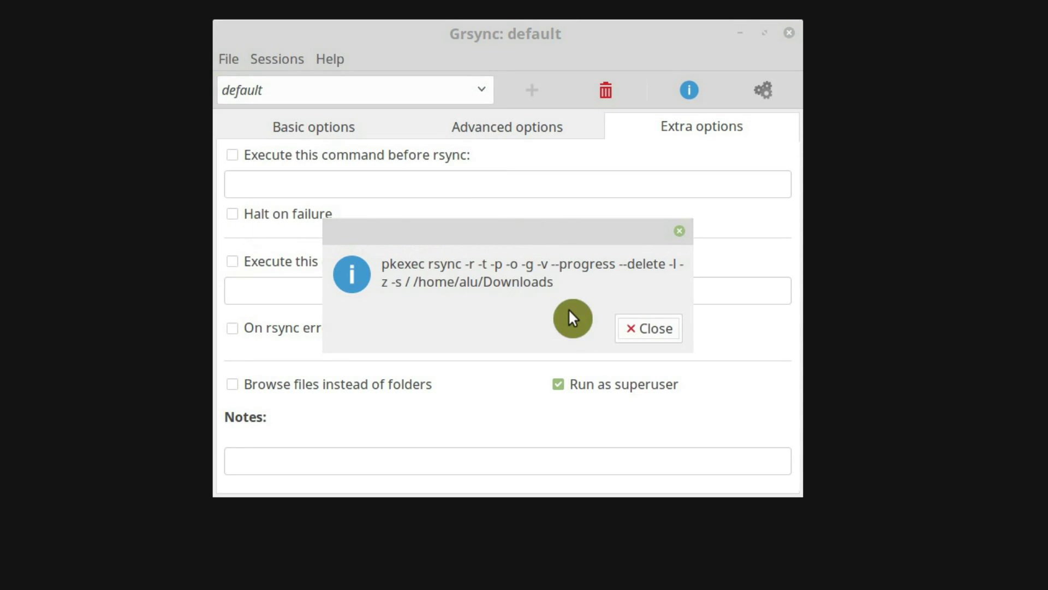
pyautogui.moveTo(552, 281); pyautogui.dragTo(381, 261)
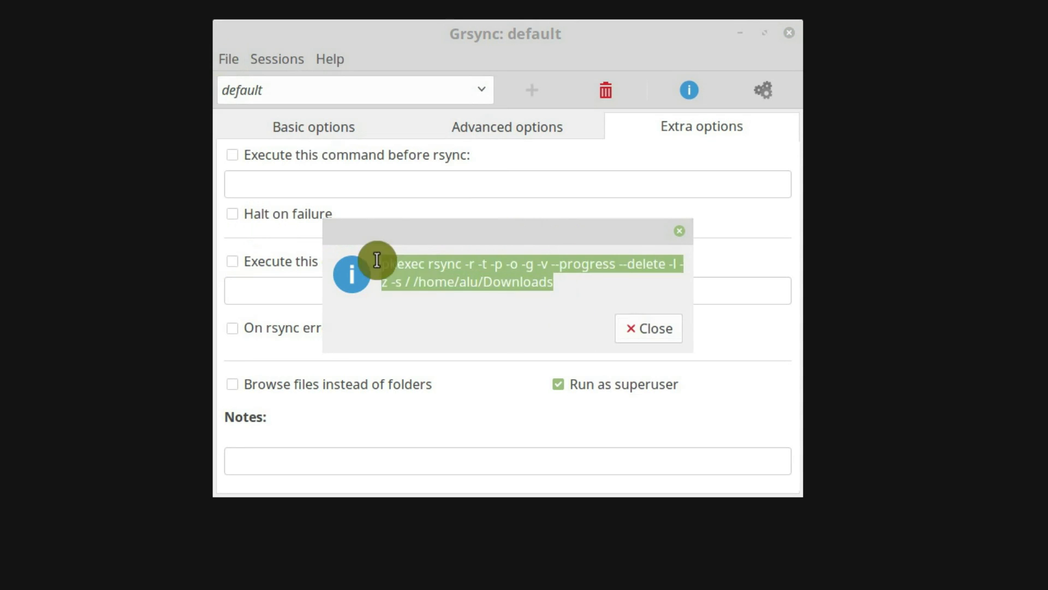
pyautogui.rightClick(491, 273)
pyautogui.click(517, 309)
pyautogui.click(553, 278)
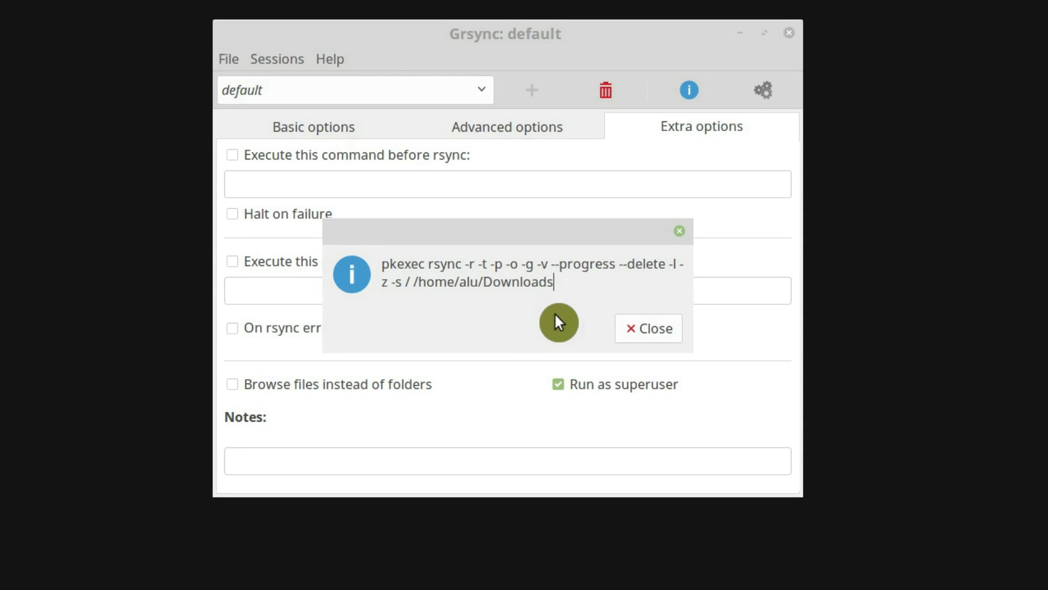
pyautogui.click(662, 331)
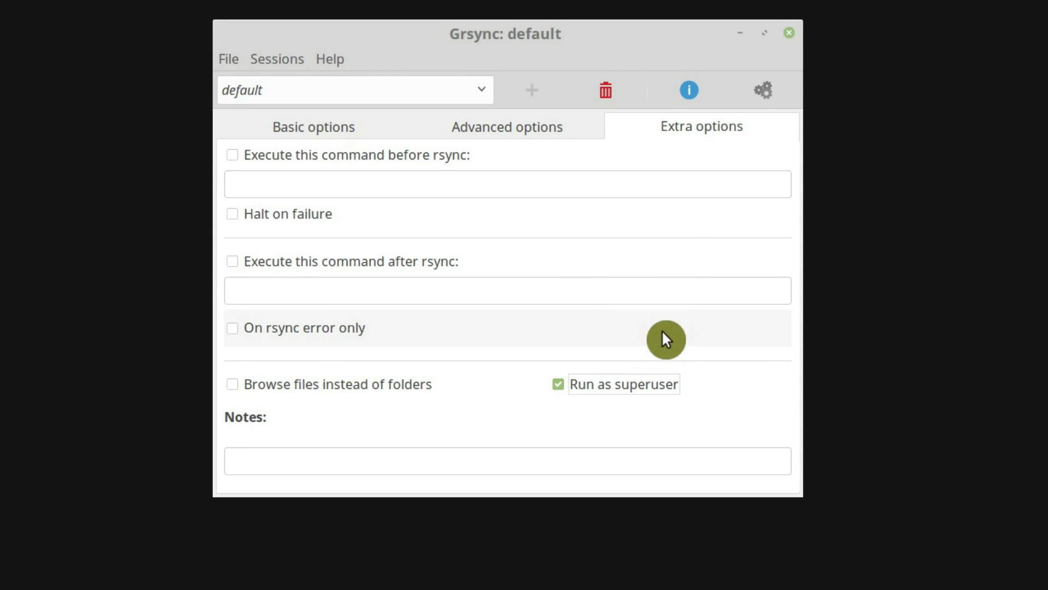
# Step: Set the Grsync source folder to the home folder /home/alu
pyautogui.click(318, 129)
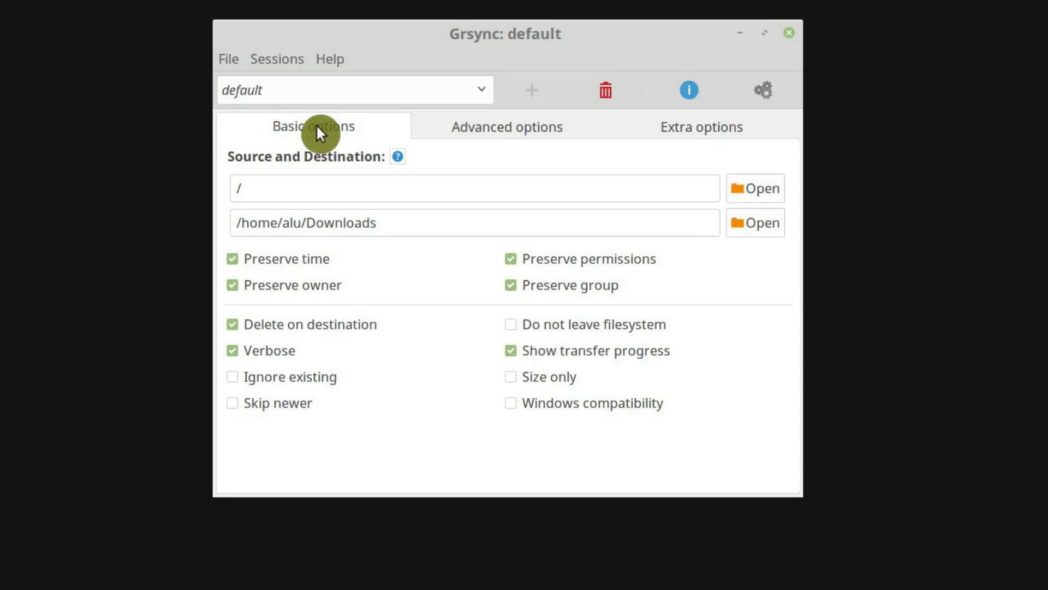
pyautogui.click(749, 191)
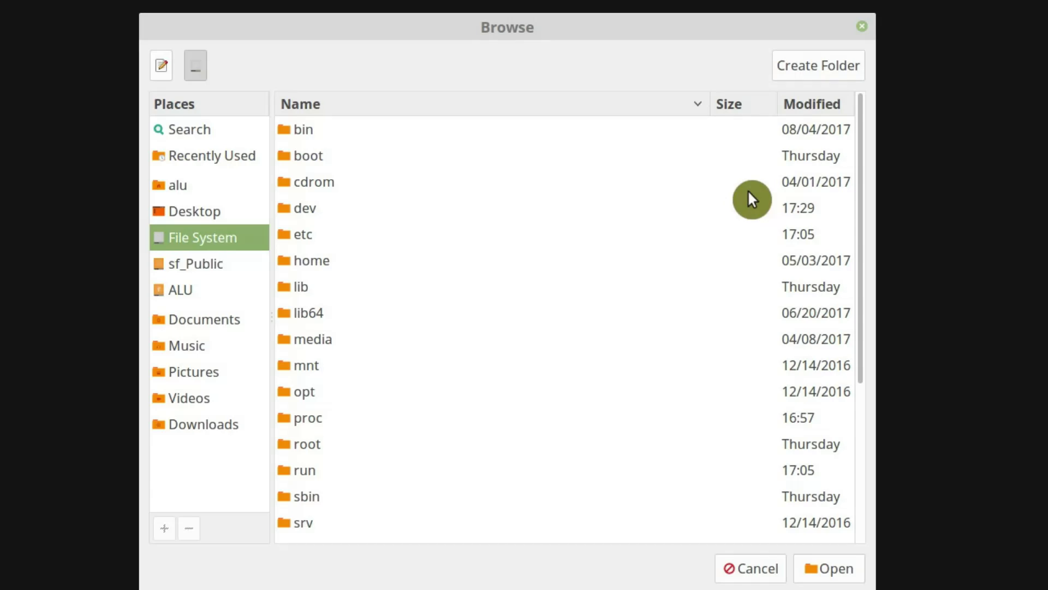
pyautogui.click(199, 185)
pyautogui.click(830, 566)
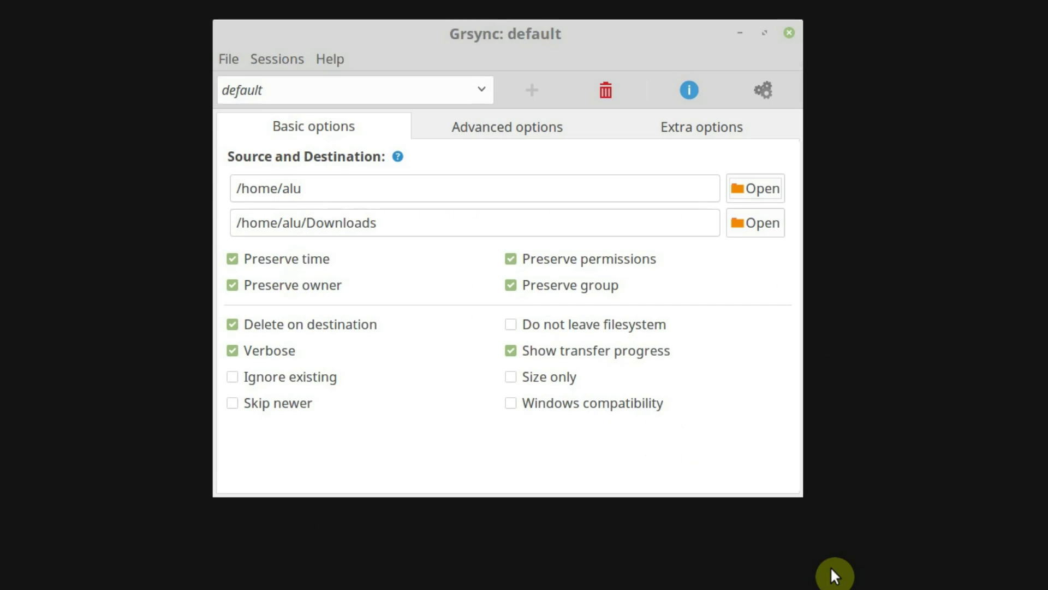
# Step: Set the destination folder to /media/alu/ALU
pyautogui.click(754, 222)
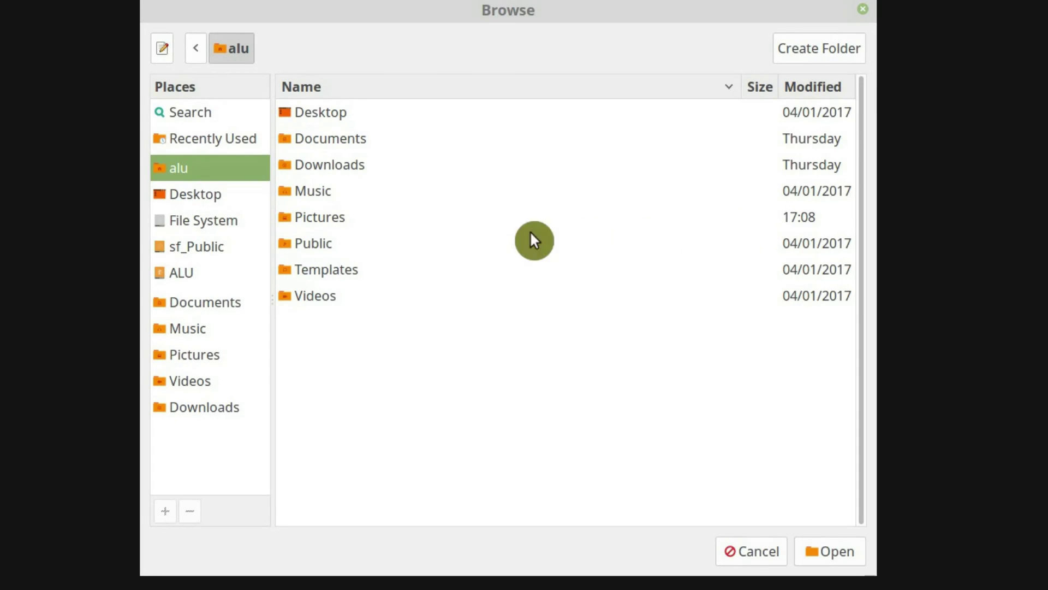
pyautogui.click(216, 223)
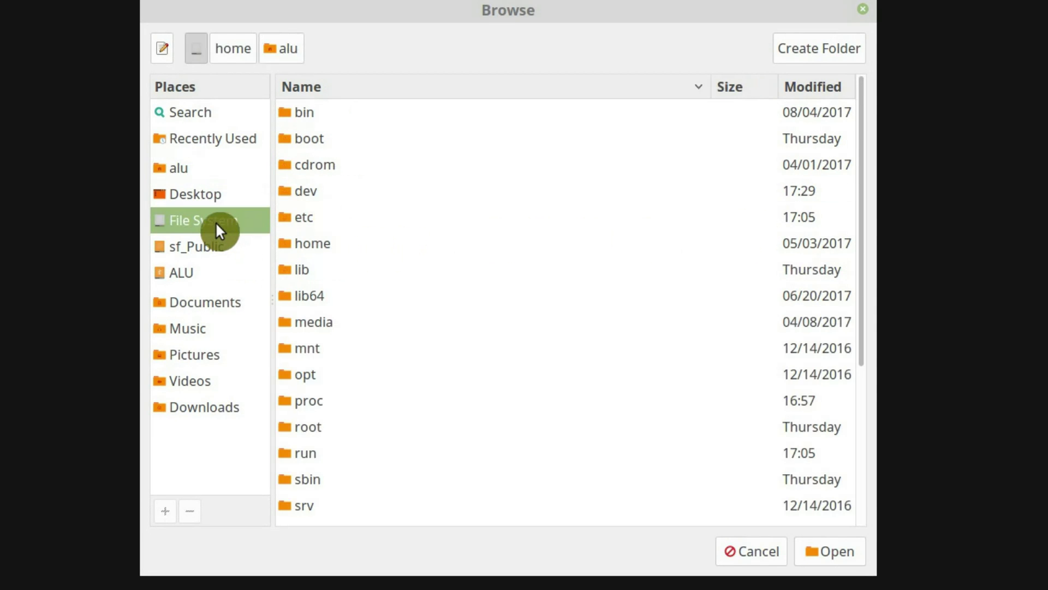
pyautogui.doubleClick(313, 322)
pyautogui.doubleClick(321, 114)
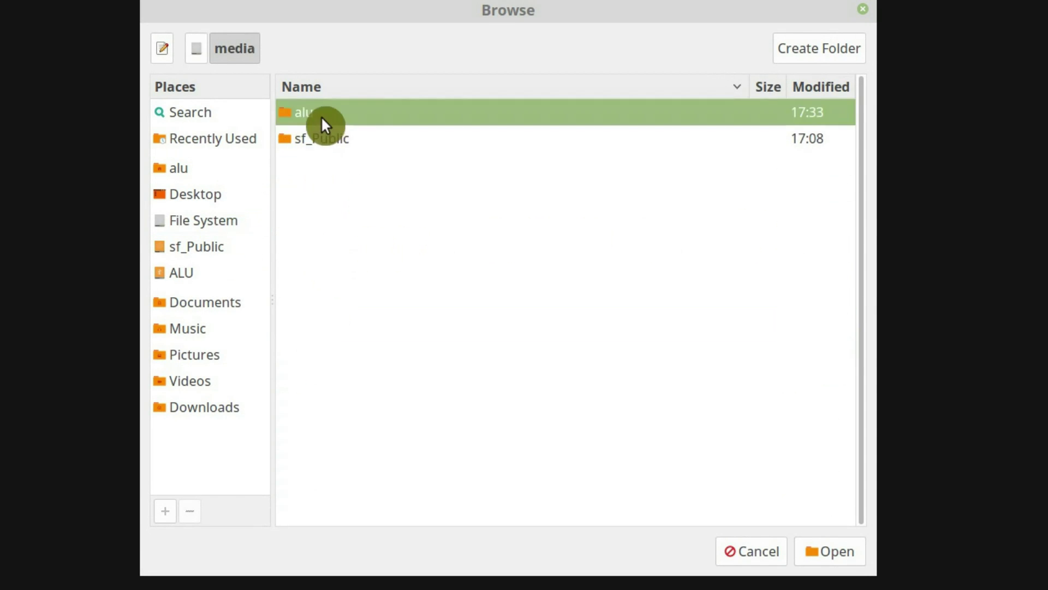
pyautogui.click(865, 543)
pyautogui.click(530, 97)
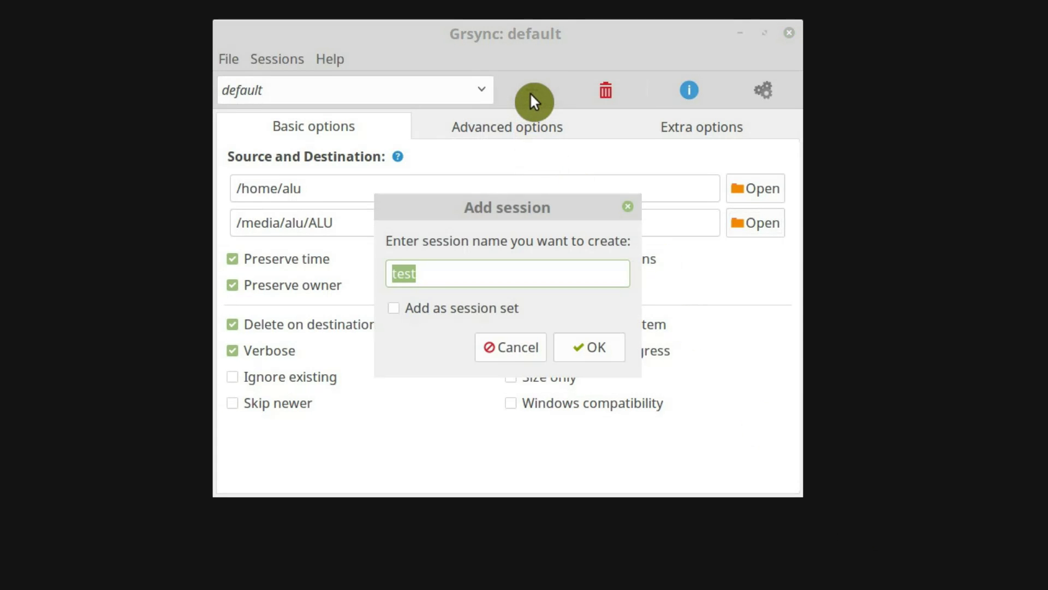
# Step: Save the session as 'home' and run a first dry run, dismissing its error list
pyautogui.write('home')
pyautogui.click(607, 344)
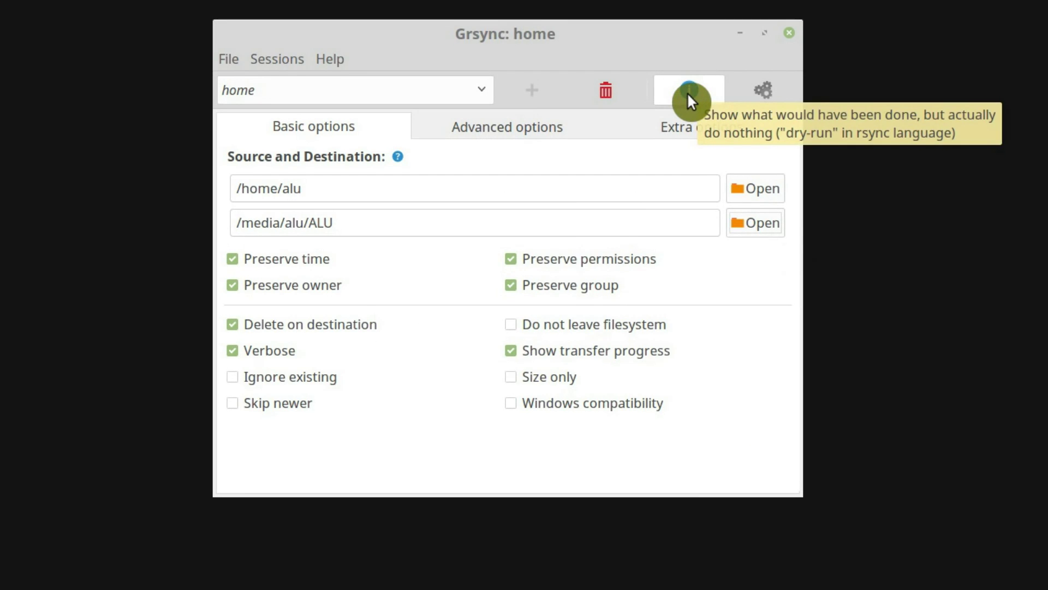
pyautogui.click(688, 96)
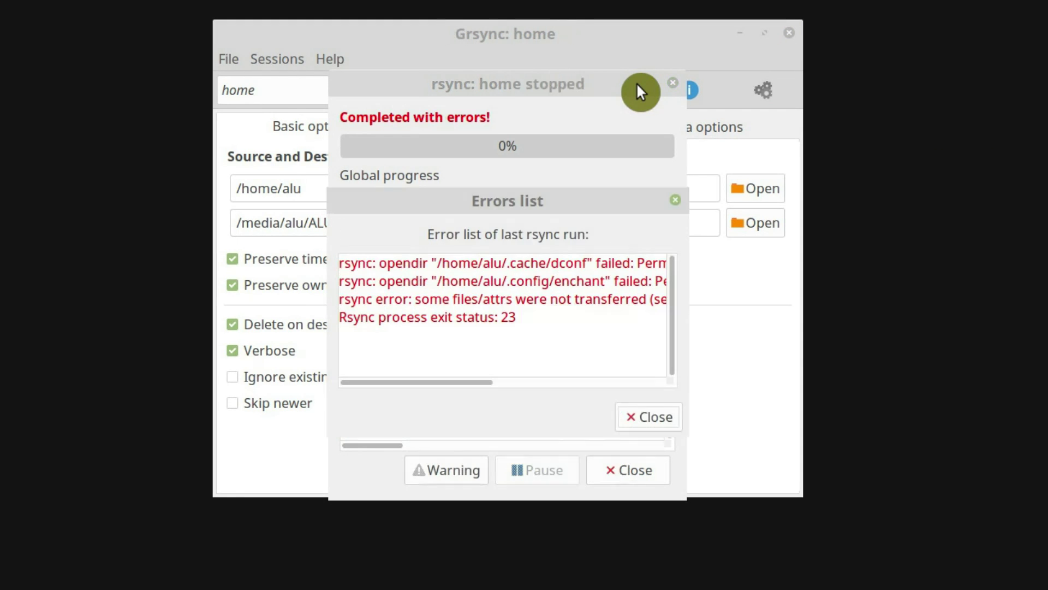
pyautogui.moveTo(459, 383); pyautogui.dragTo(550, 394)
pyautogui.moveTo(424, 262); pyautogui.dragTo(542, 263)
pyautogui.click(639, 416)
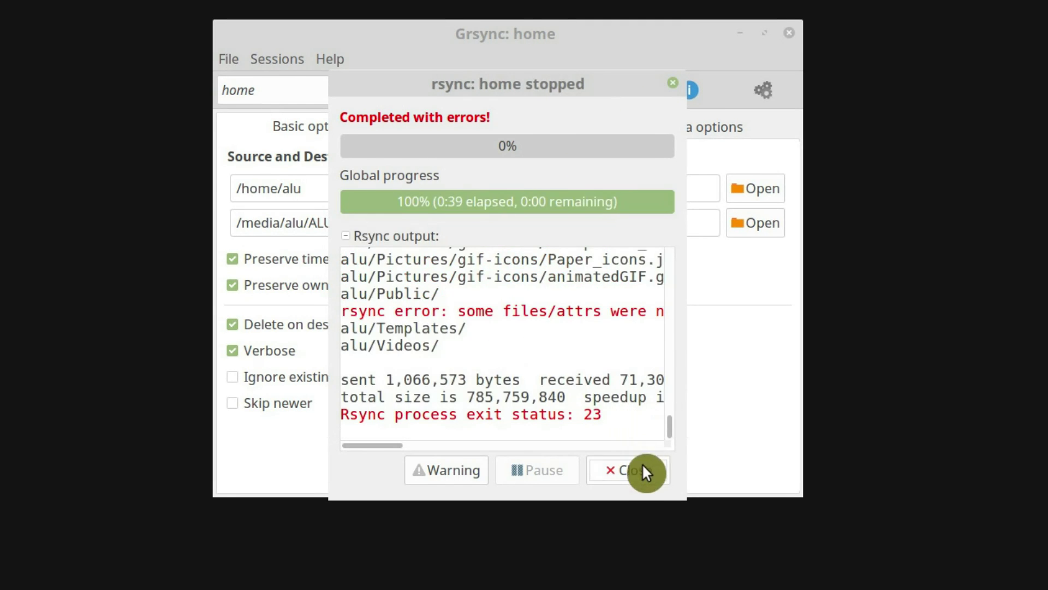
pyautogui.click(643, 469)
# Step: Enable Run as superuser and rerun the dry run with the password, finishing with exit status 0
pyautogui.click(696, 136)
pyautogui.click(571, 387)
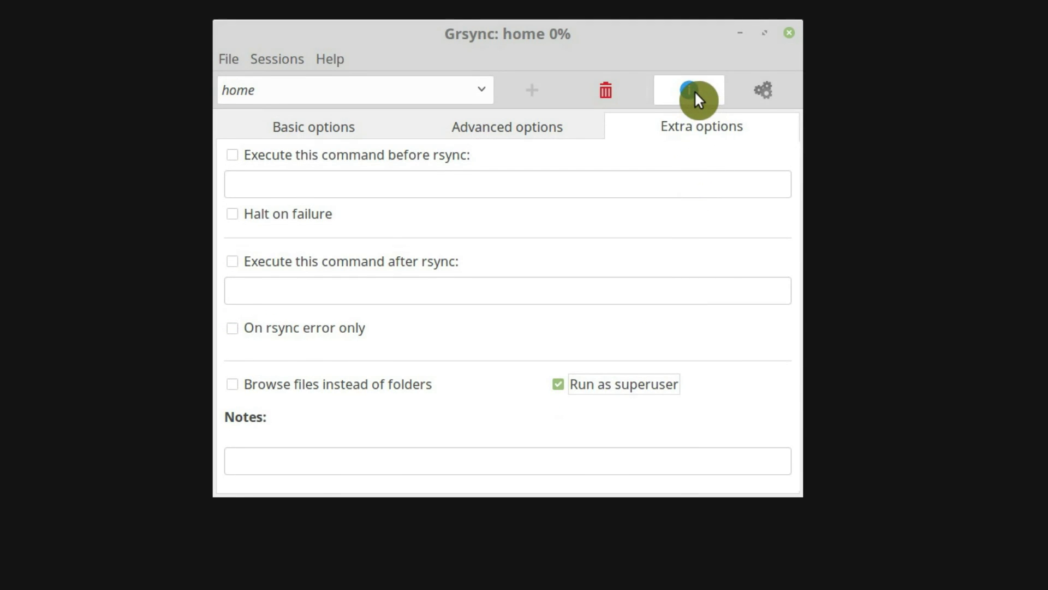
pyautogui.click(695, 91)
pyautogui.write('••••')
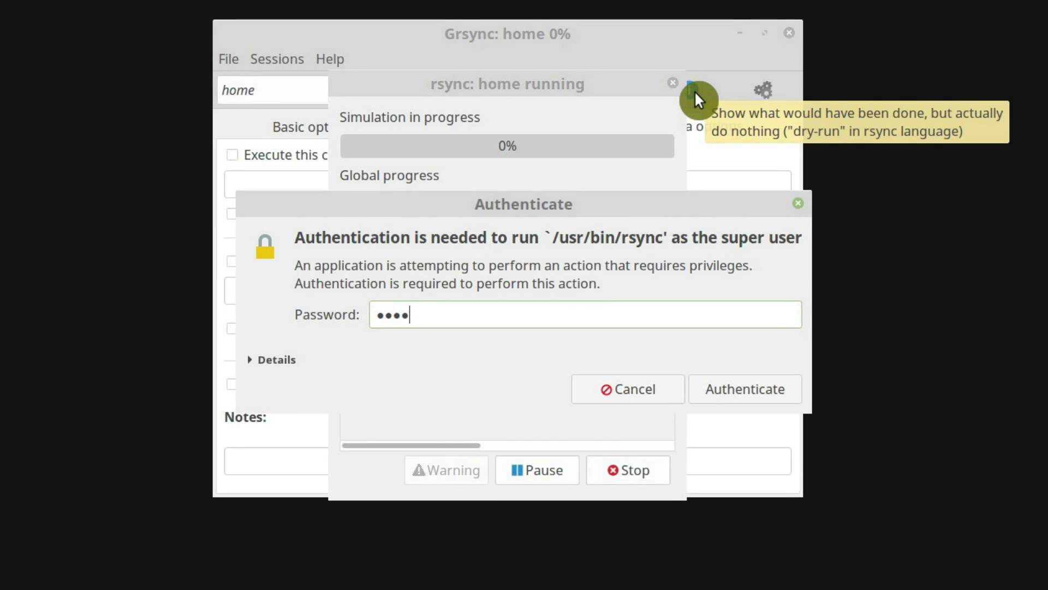
pyautogui.press('Return')
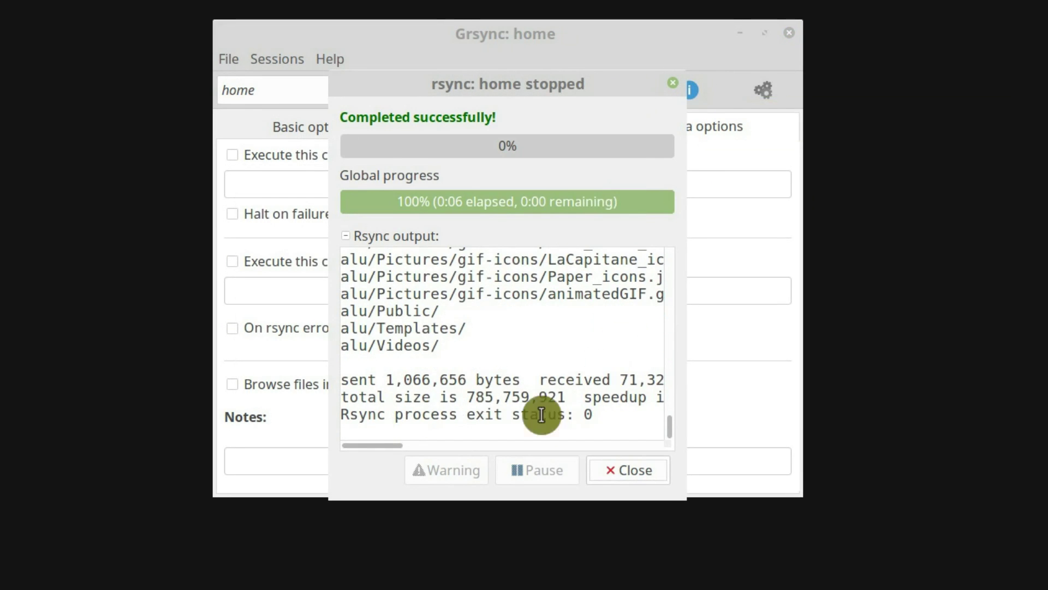
pyautogui.moveTo(358, 415); pyautogui.dragTo(596, 428)
pyautogui.click(612, 464)
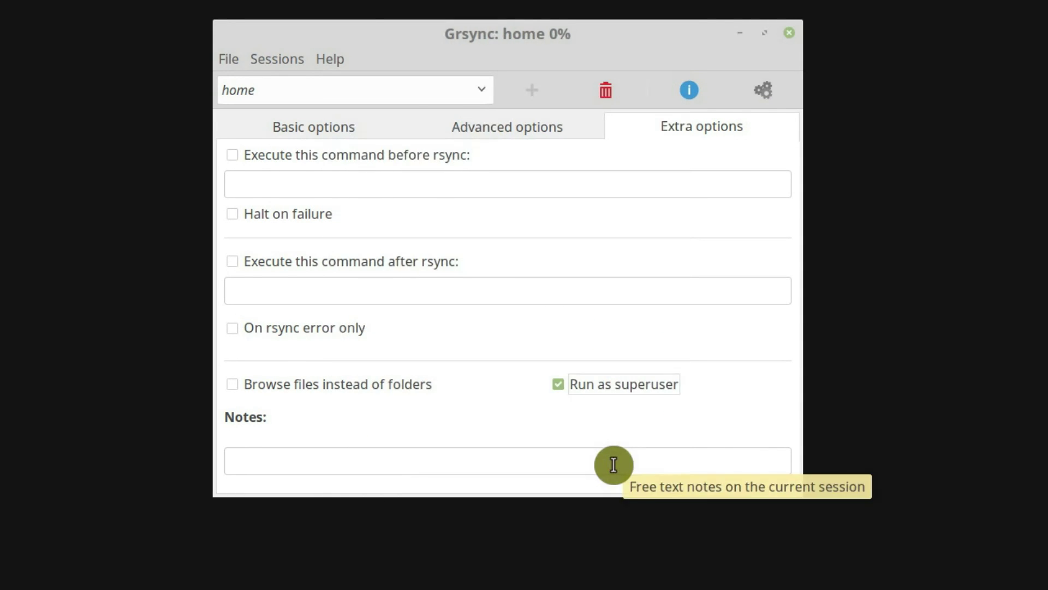
# Step: Add a new Grsync session named 'root'
pyautogui.click(286, 130)
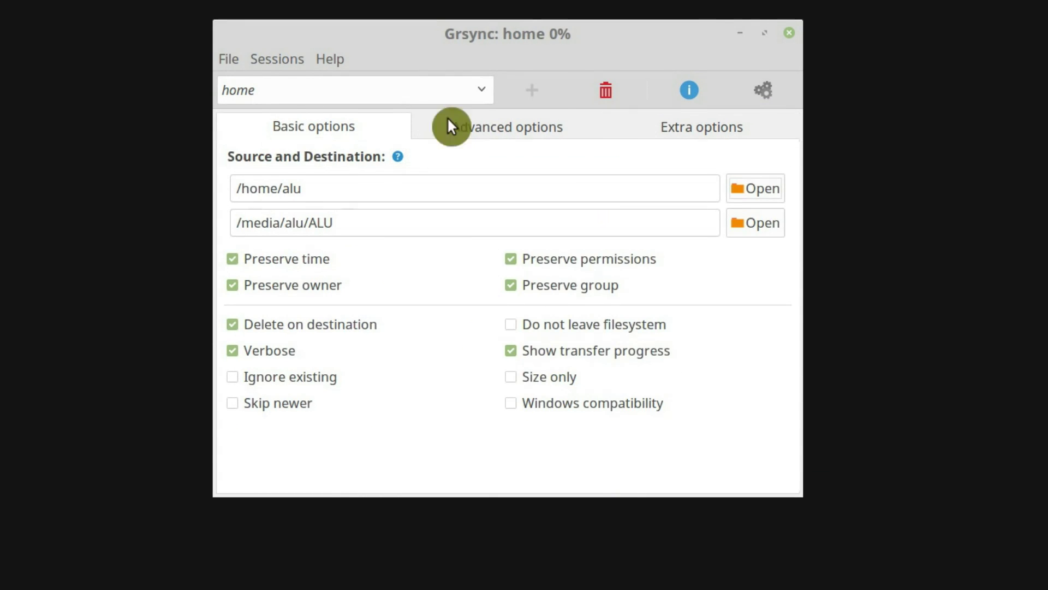
pyautogui.click(530, 97)
pyautogui.write('root')
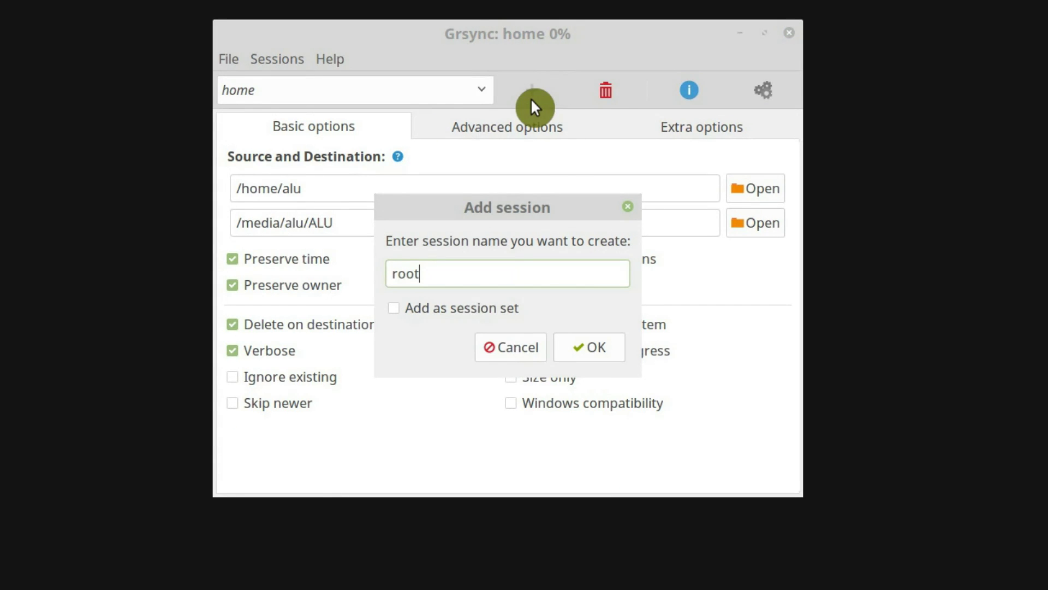
pyautogui.click(605, 358)
# Step: Set the root session's source to / and enable Do not leave filesystem
pyautogui.click(753, 190)
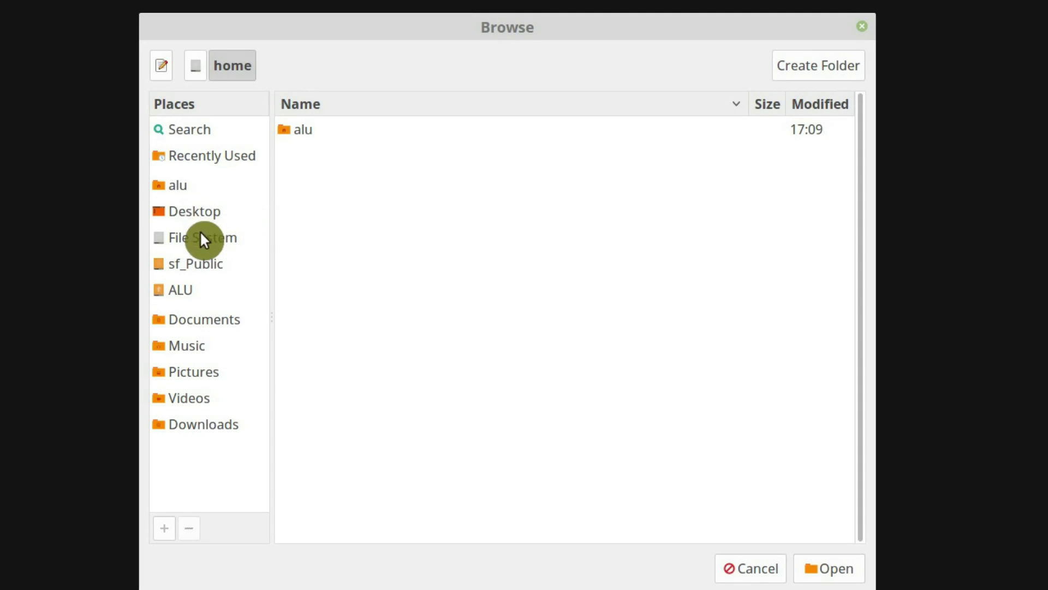
pyautogui.click(202, 237)
pyautogui.click(828, 568)
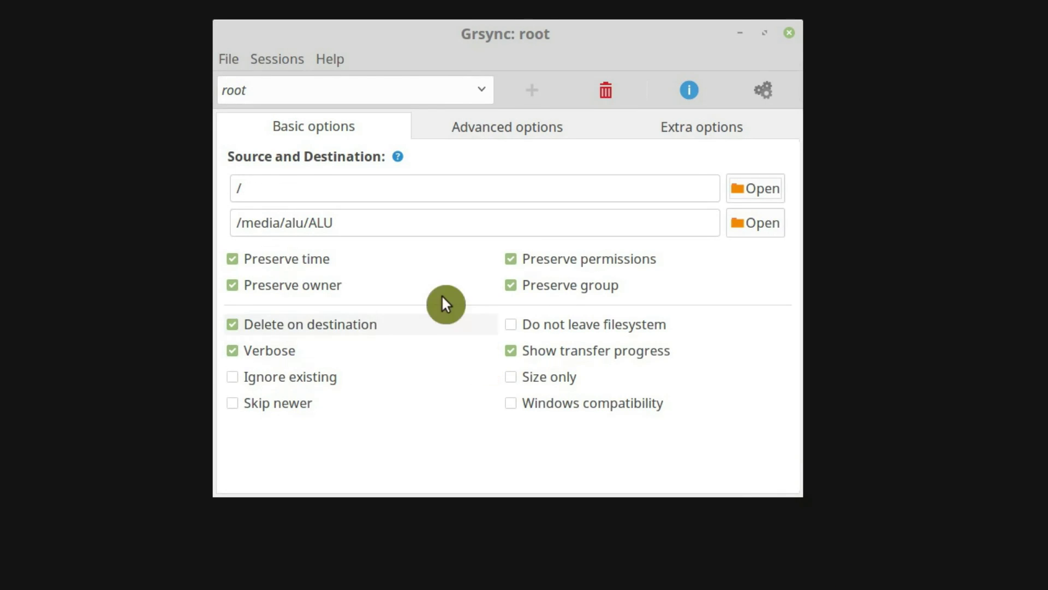
pyautogui.click(693, 132)
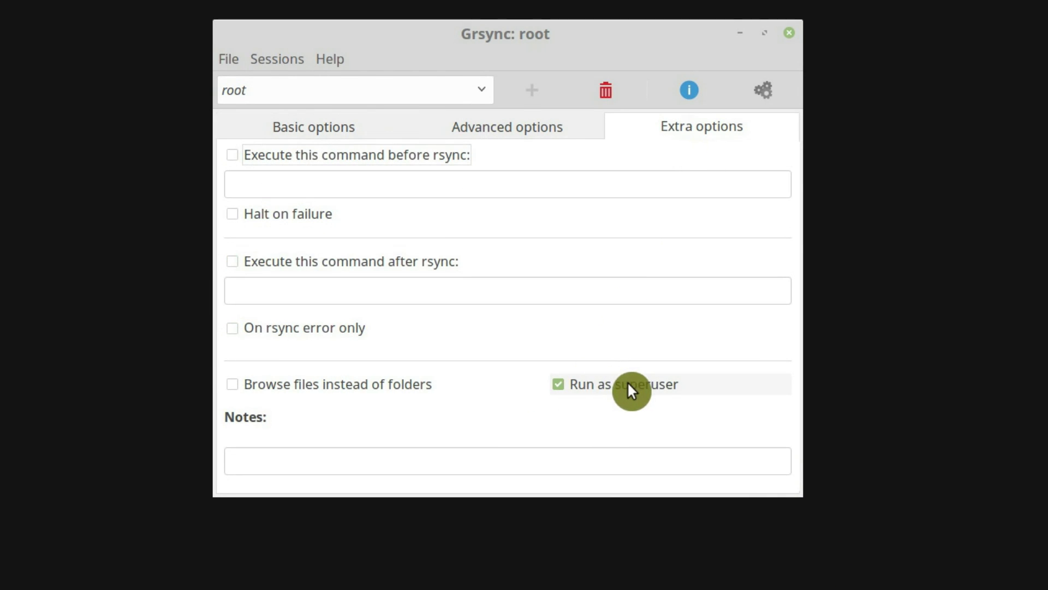
pyautogui.click(369, 125)
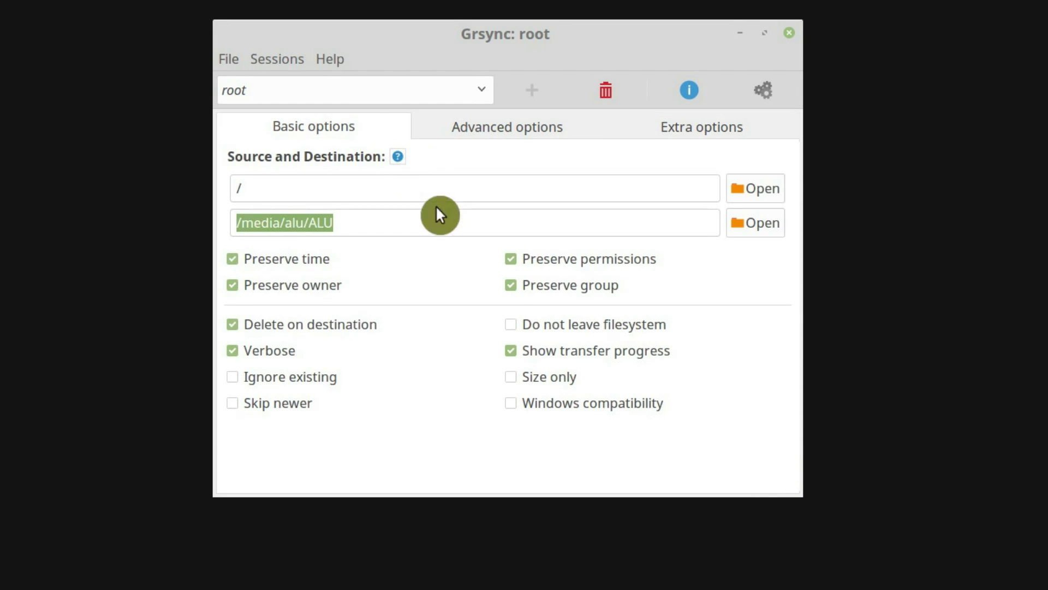
pyautogui.click(510, 325)
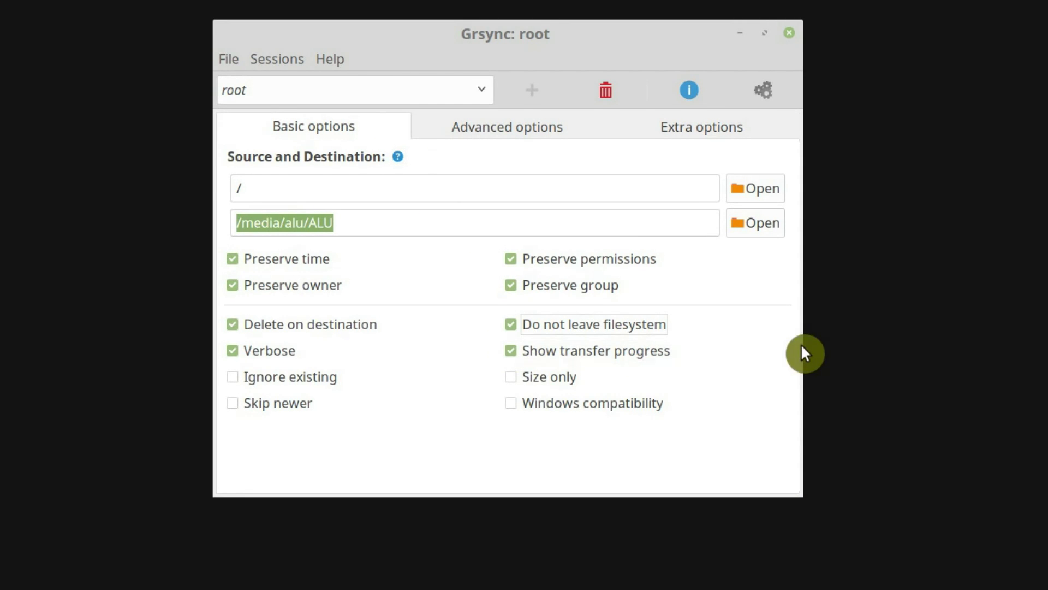
pyautogui.moveTo(715, 326)
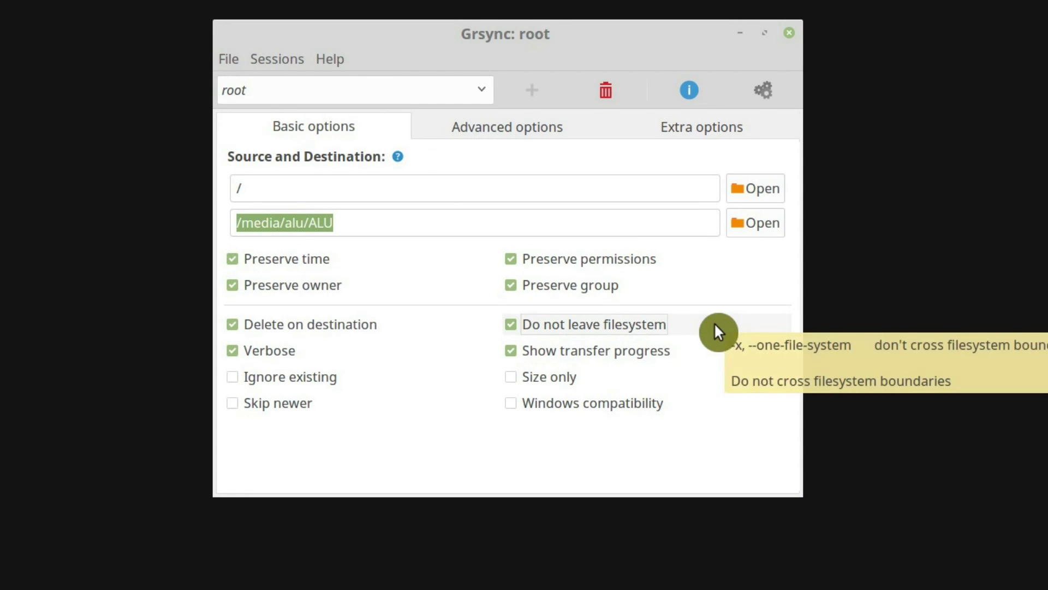
# Step: Dry-run the root session from / to /media/alu/ALU and close the successful result
pyautogui.click(690, 90)
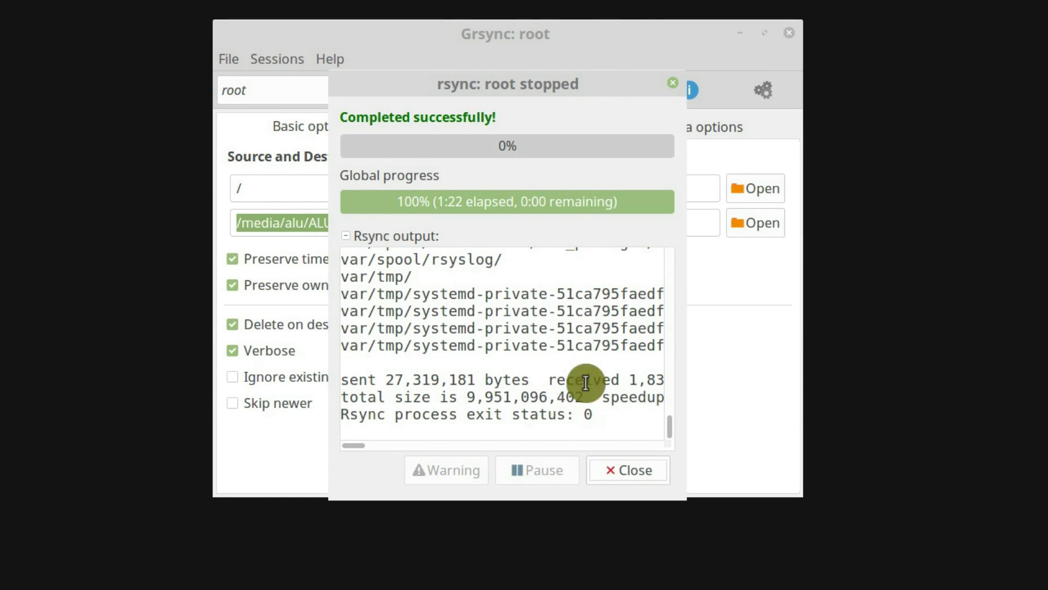
pyautogui.click(619, 469)
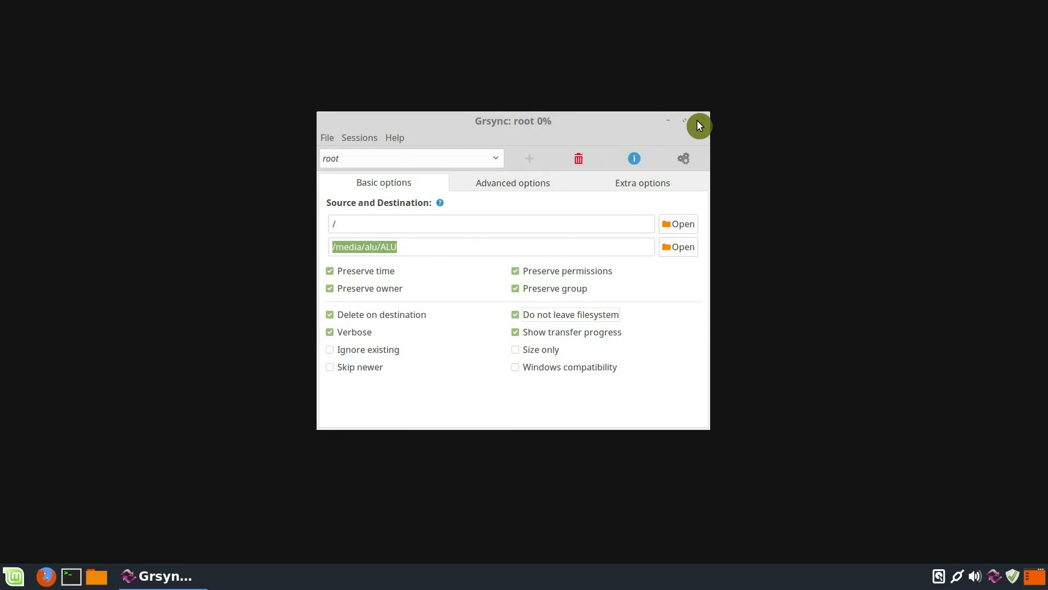
# Step: Quit Grsync and start luckyBackup (super user) from the Mint menu, entering the password
pyautogui.click(697, 121)
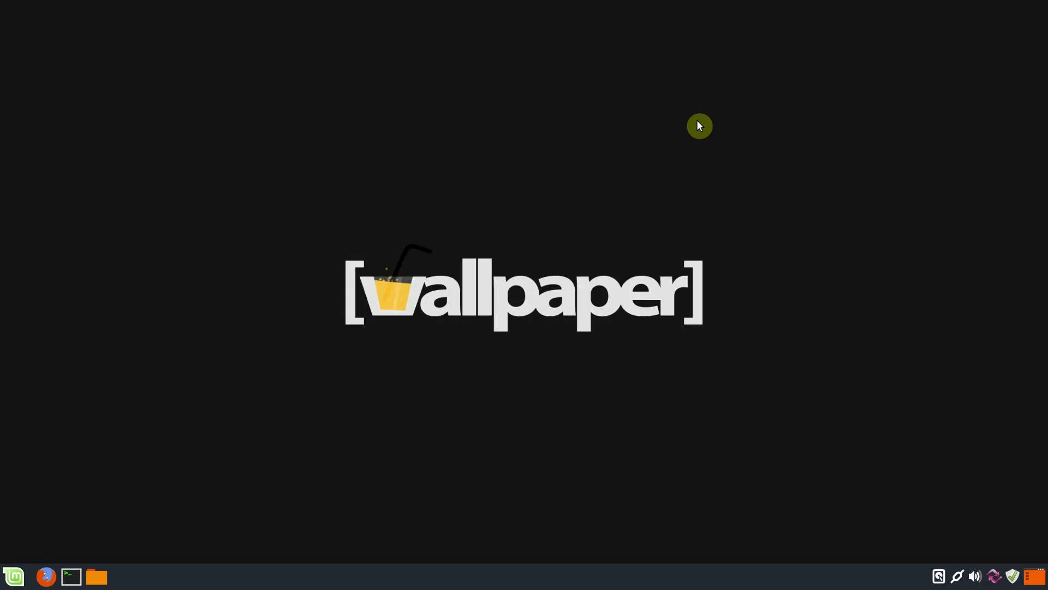
pyautogui.click(3, 581)
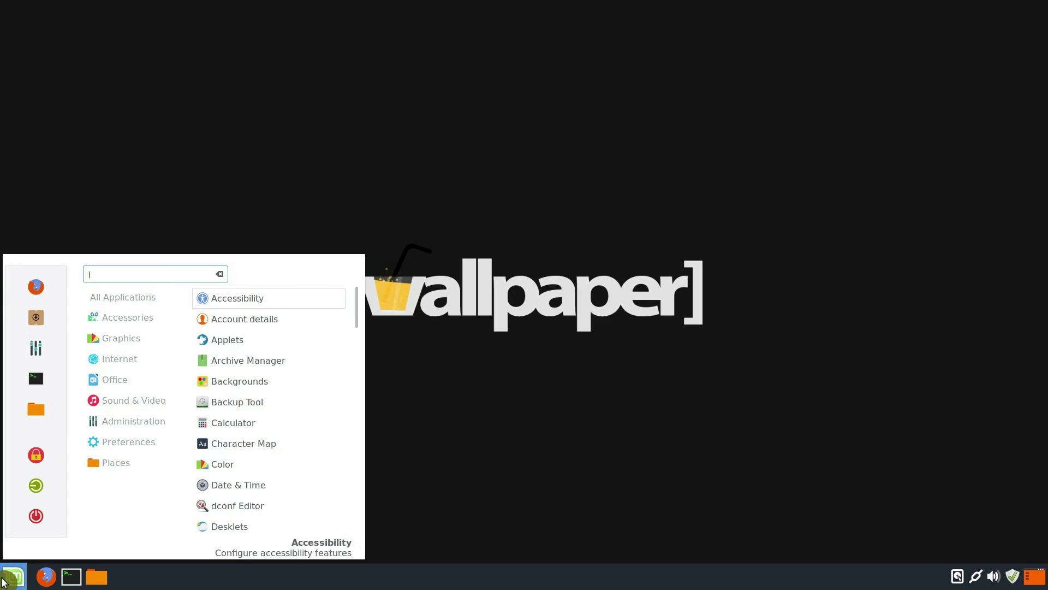
pyautogui.write('lucky')
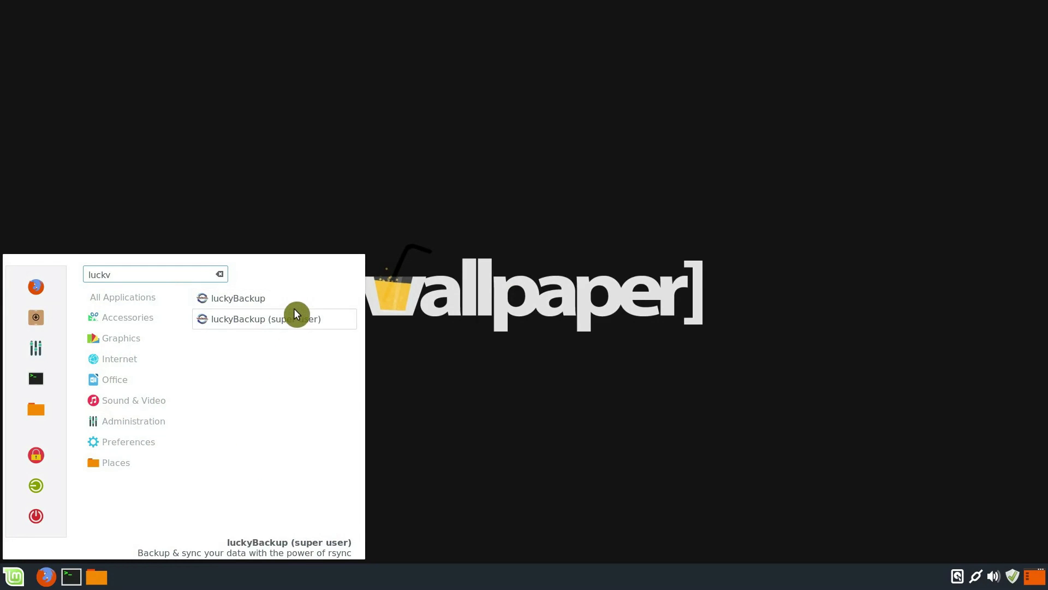
pyautogui.click(330, 328)
pyautogui.write('****')
pyautogui.press('Return')
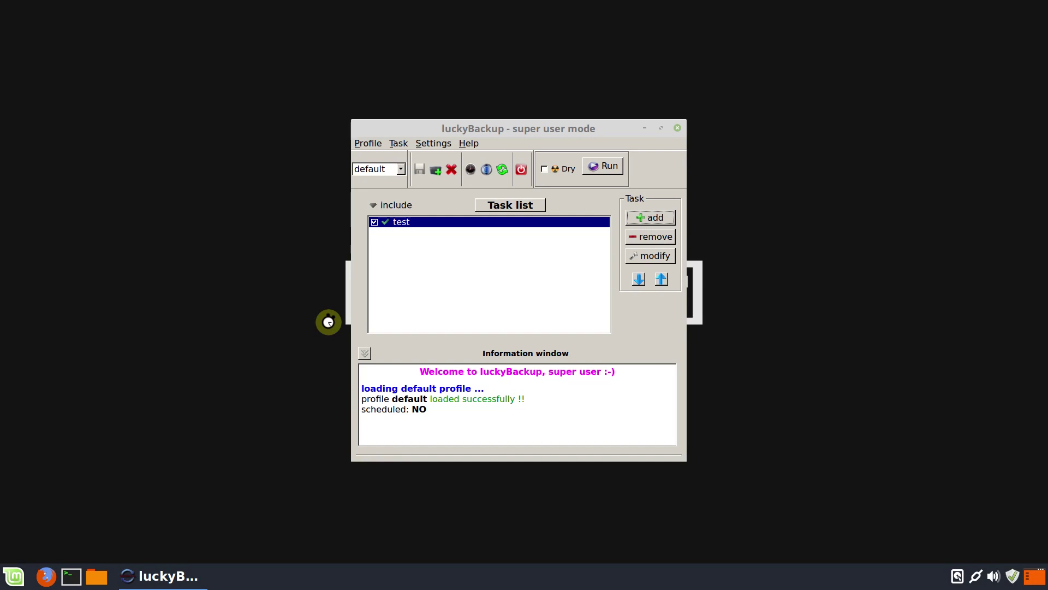
# Step: Also launch the regular luckyBackup from the Mint menu as the normal user
pyautogui.click(14, 576)
pyautogui.write('lucky')
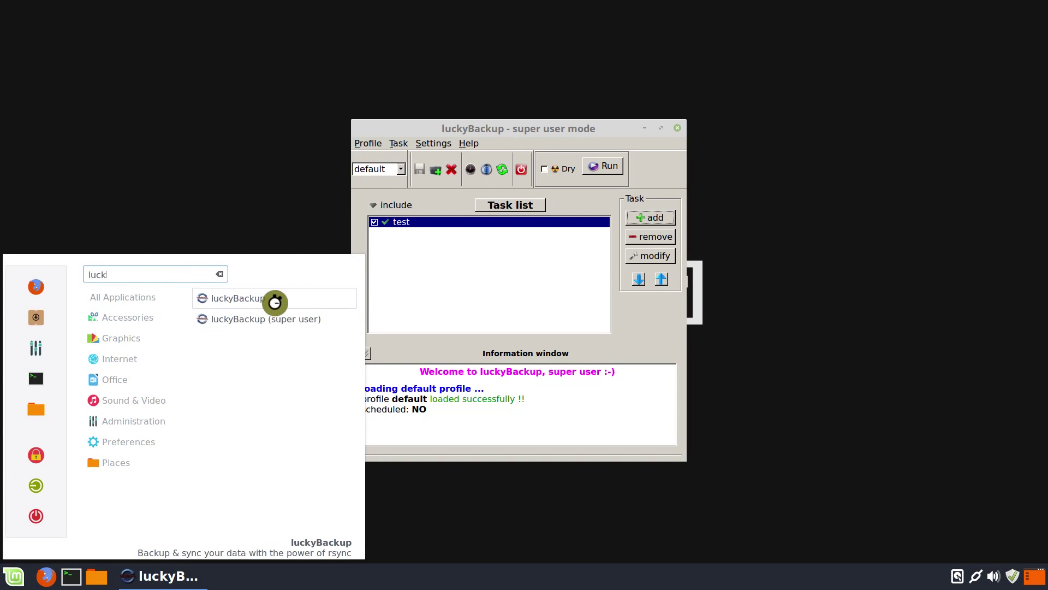
pyautogui.click(274, 299)
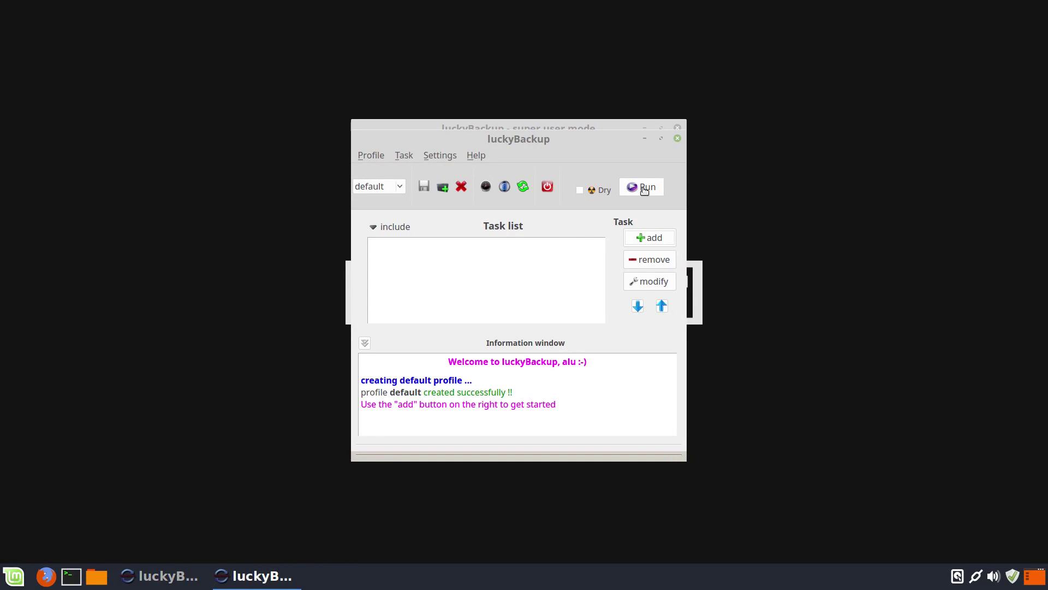
# Step: Close the normal-user window, widen and reposition the super-user window, enable Dry, and add a task
pyautogui.click(677, 138)
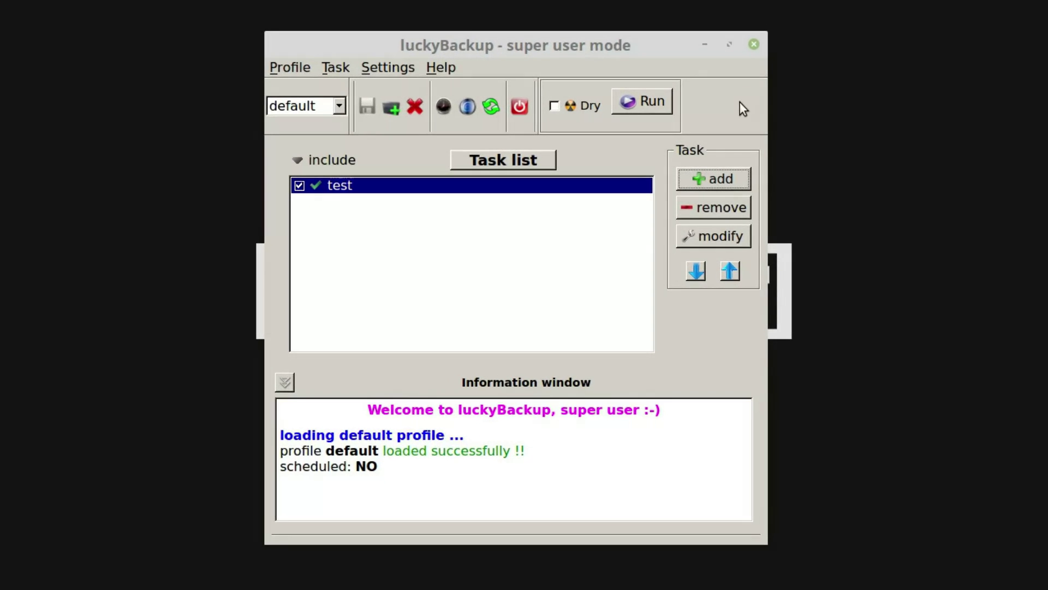
pyautogui.moveTo(766, 541); pyautogui.dragTo(826, 550)
pyautogui.moveTo(682, 48); pyautogui.dragTo(662, 46)
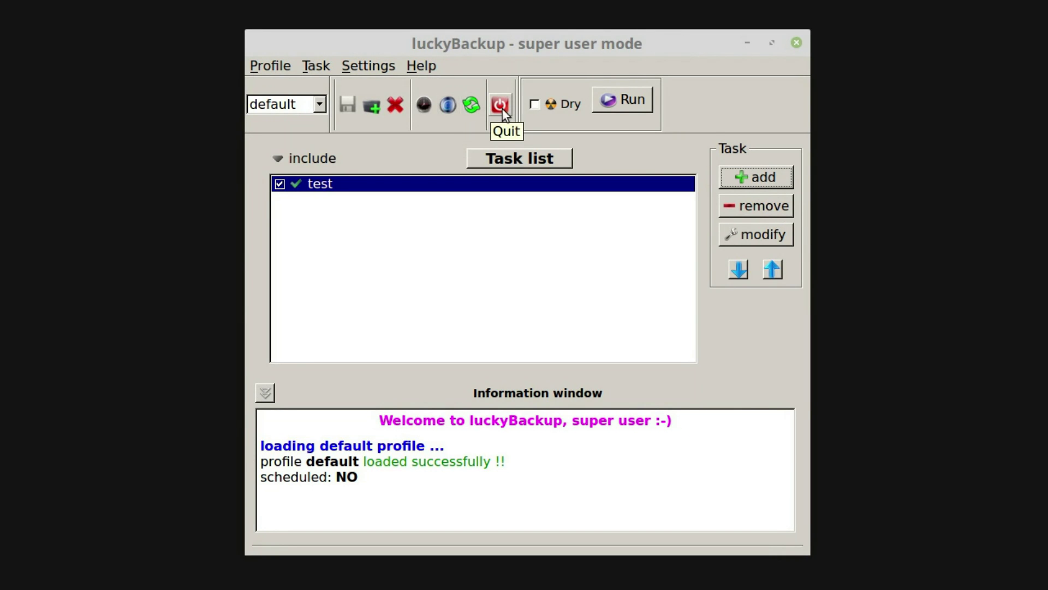
pyautogui.click(535, 105)
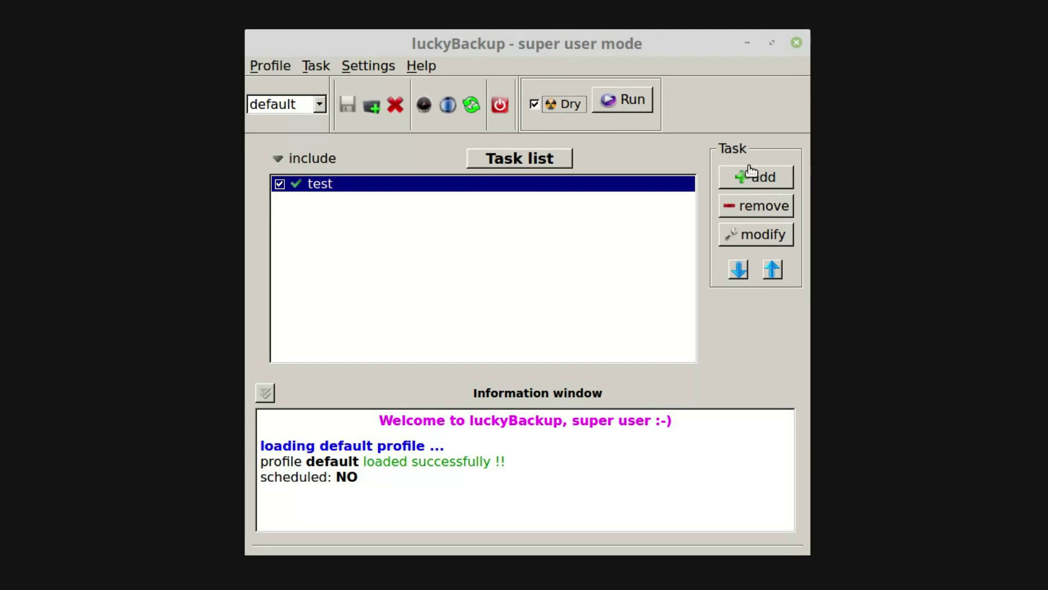
pyautogui.click(757, 182)
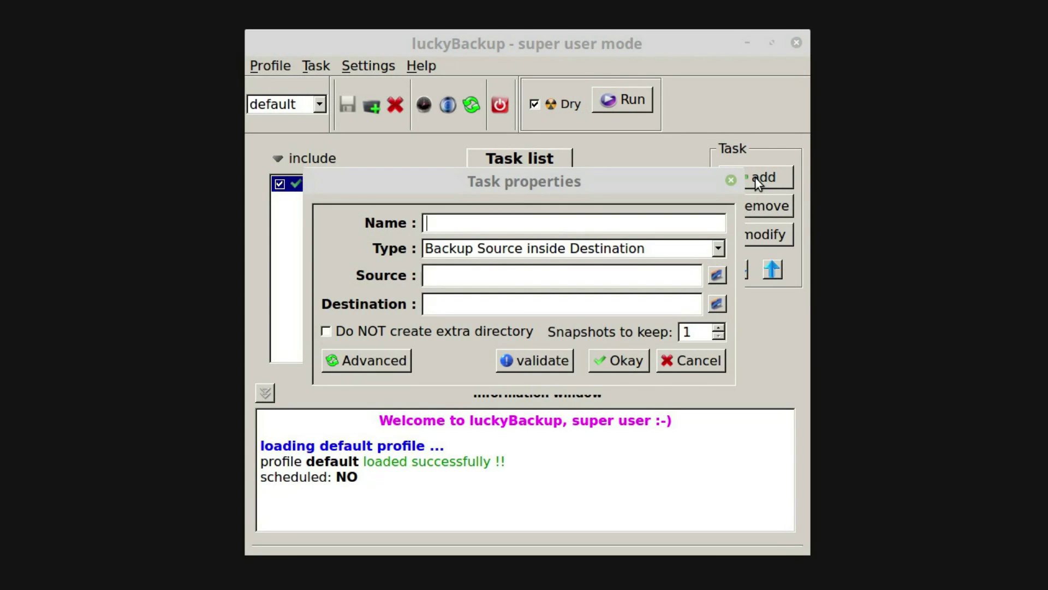
# Step: Name the task 'home', keep type Backup Source inside Destination, and set source /home/alu
pyautogui.write('home')
pyautogui.click(703, 250)
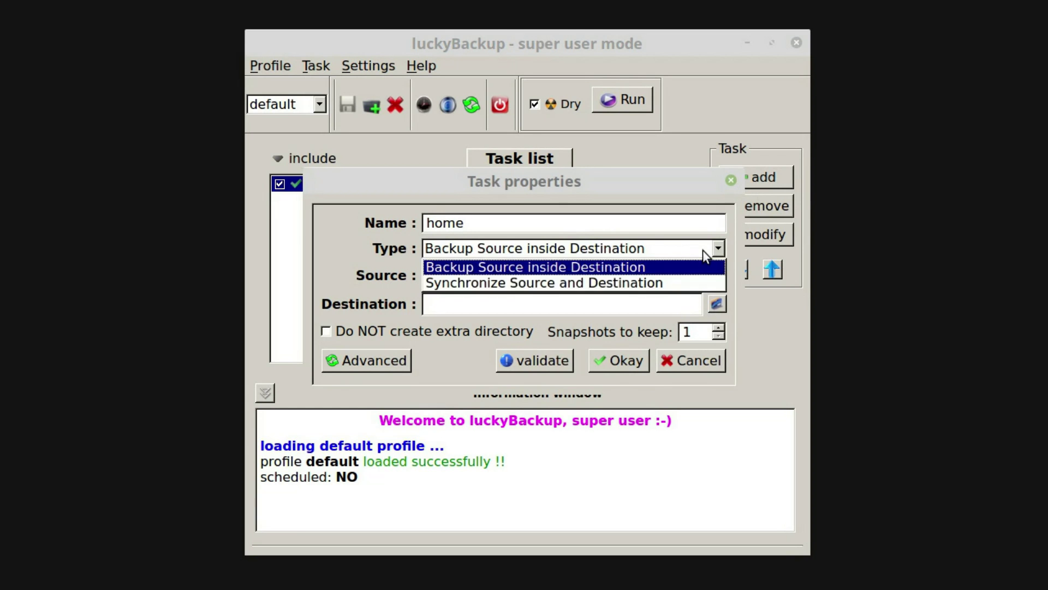
pyautogui.click(685, 266)
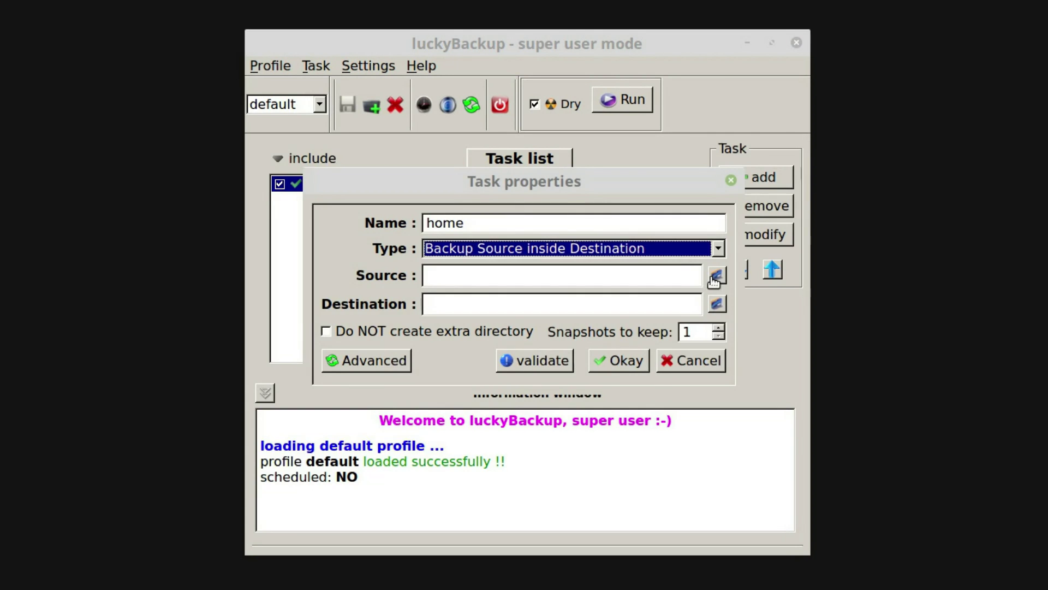
pyautogui.click(715, 275)
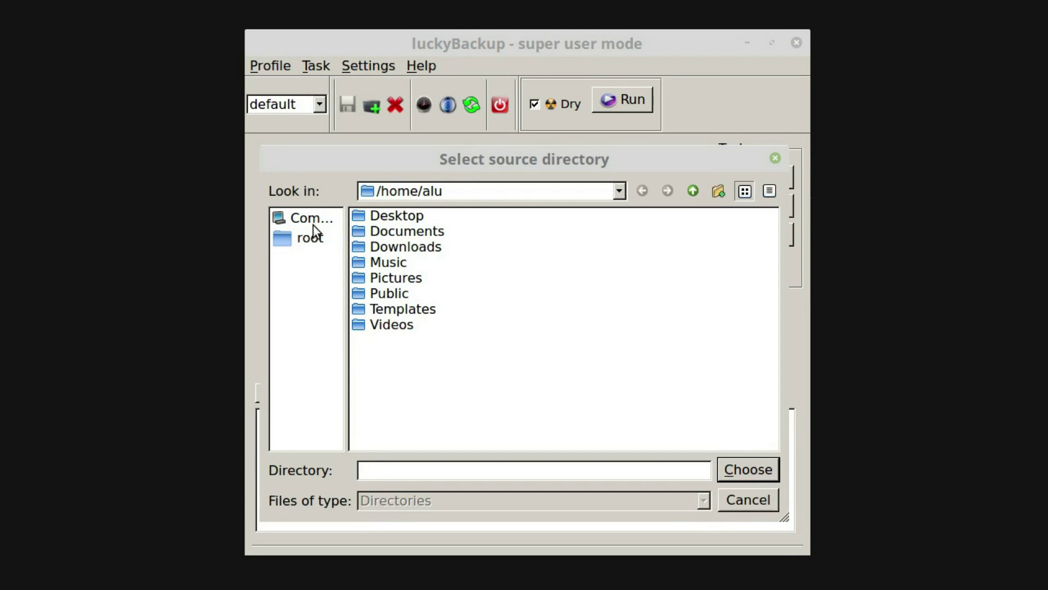
pyautogui.click(746, 471)
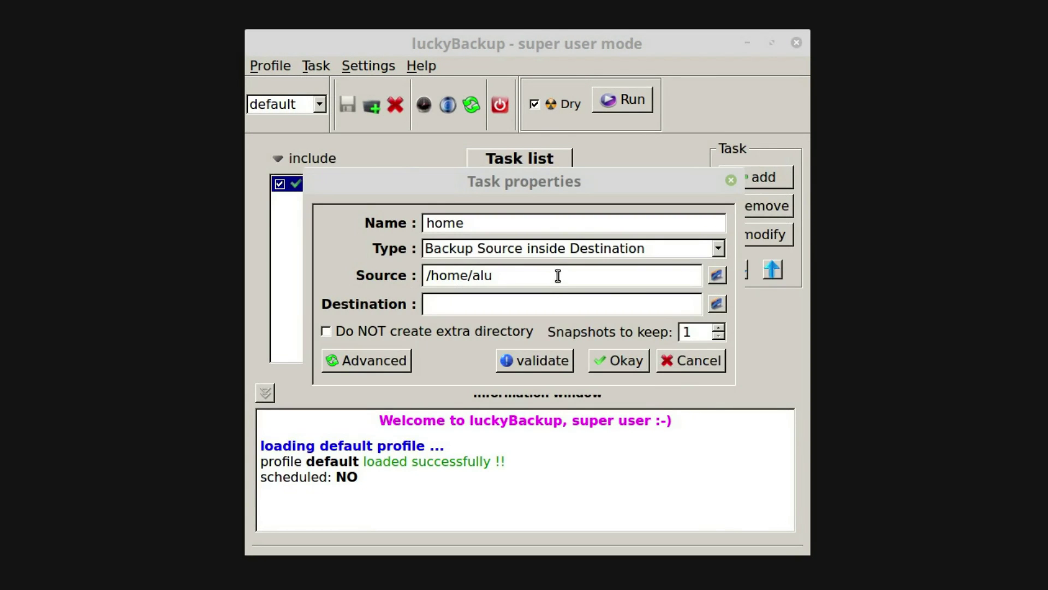
# Step: Set the backup destination to /media/alu
pyautogui.click(716, 303)
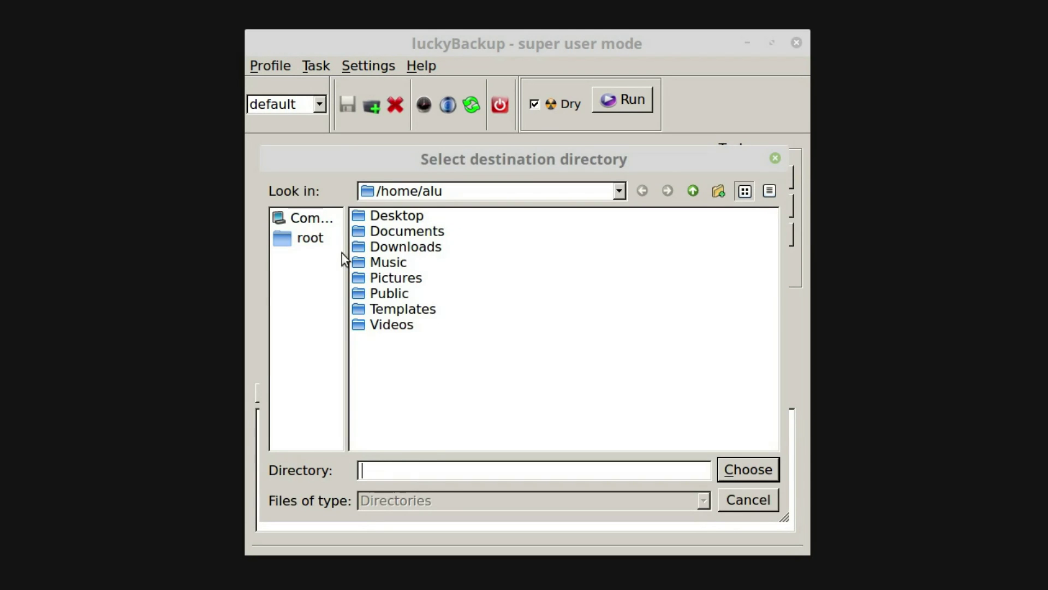
pyautogui.click(317, 221)
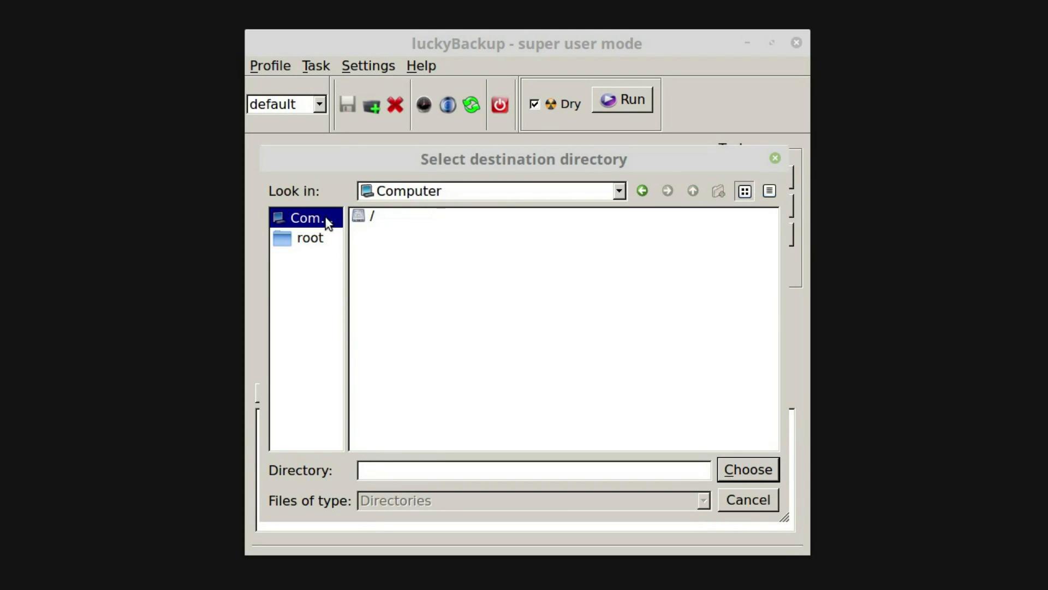
pyautogui.doubleClick(364, 217)
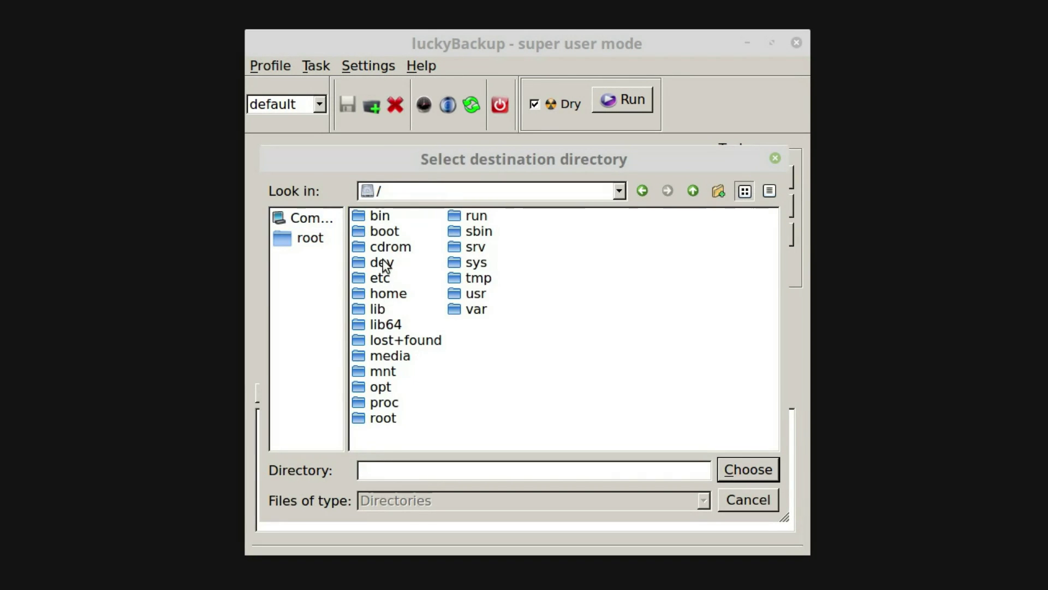
pyautogui.doubleClick(389, 356)
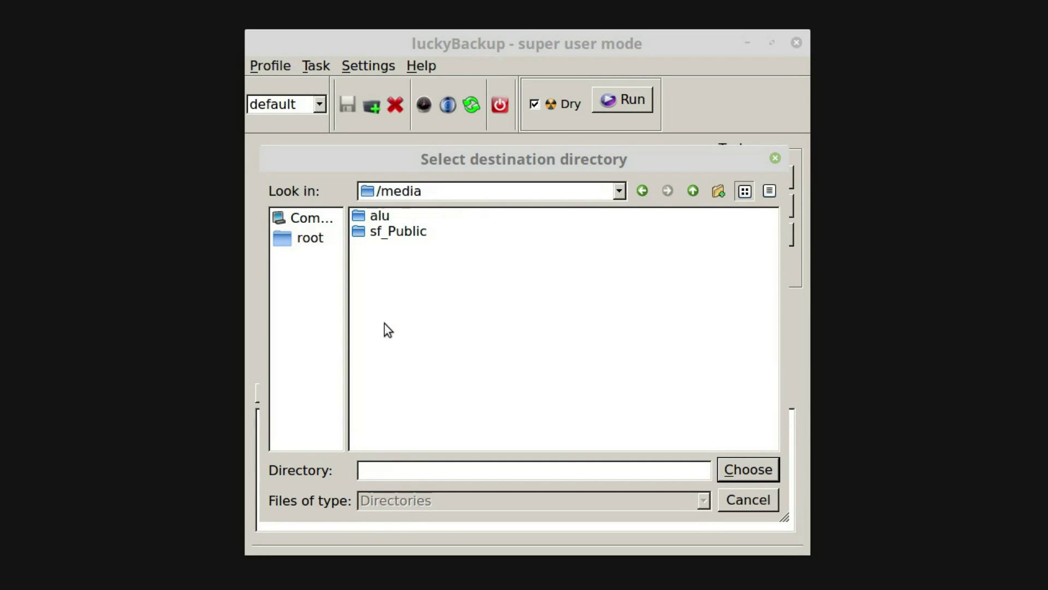
pyautogui.doubleClick(380, 218)
pyautogui.click(752, 478)
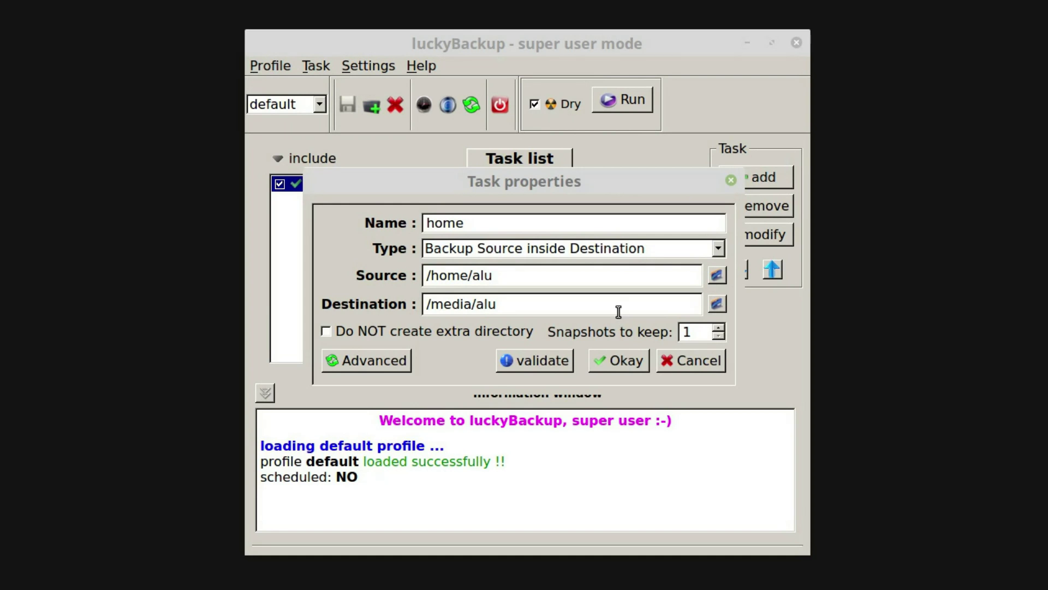
# Step: Keep the source path without a trailing slash and tick 'Do NOT create extra directory'
pyautogui.click(615, 273)
pyautogui.write('/')
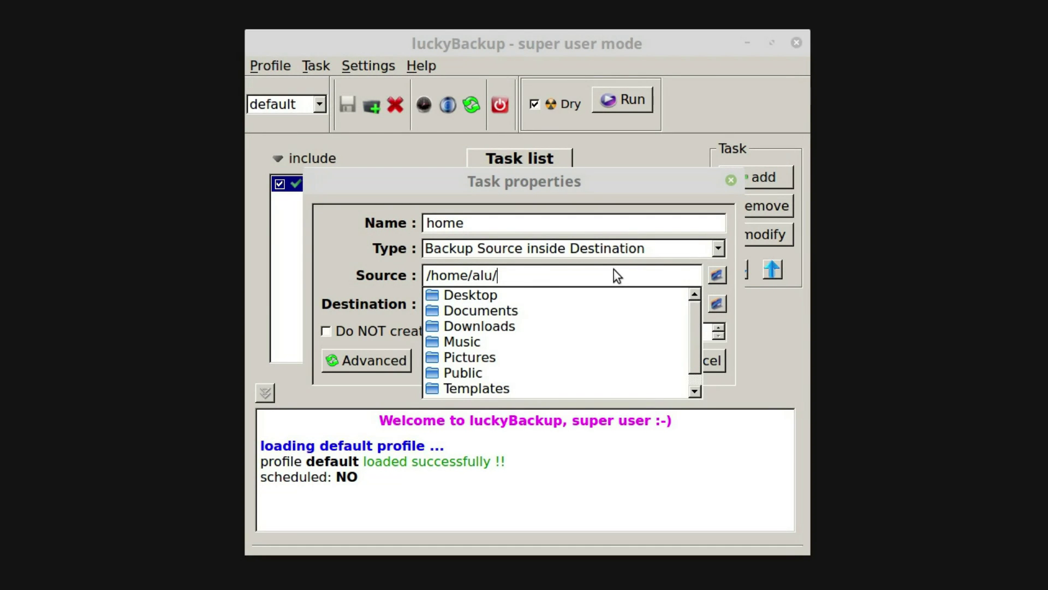
pyautogui.press('BackSpace')
pyautogui.click(328, 333)
pyautogui.click(328, 333)
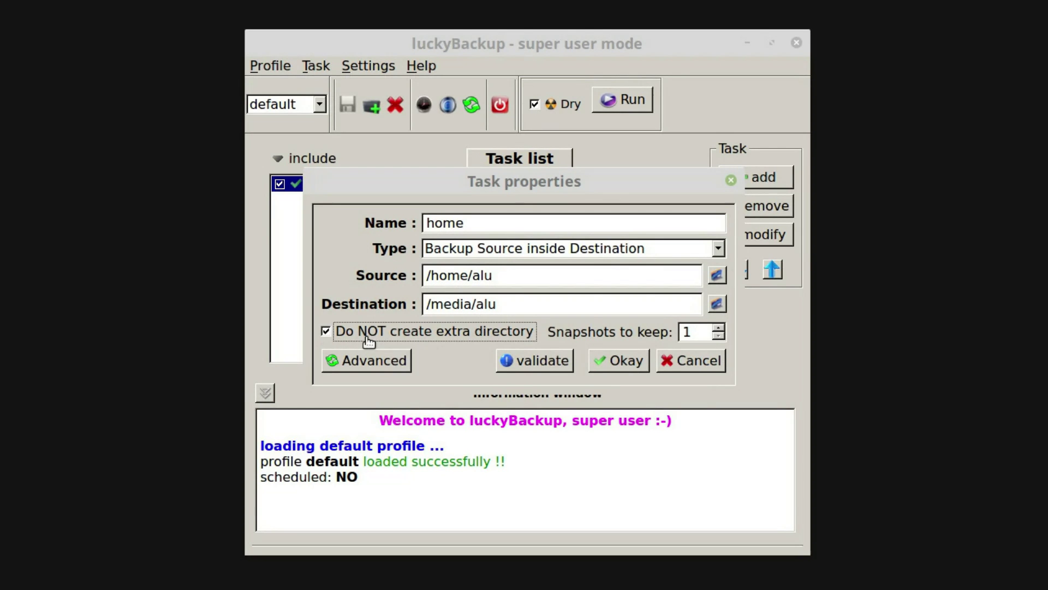
# Step: Leave snapshots to keep at 1 and show the advanced settings in an enlarged dialog
pyautogui.click(719, 328)
pyautogui.click(719, 328)
pyautogui.click(718, 337)
pyautogui.click(718, 337)
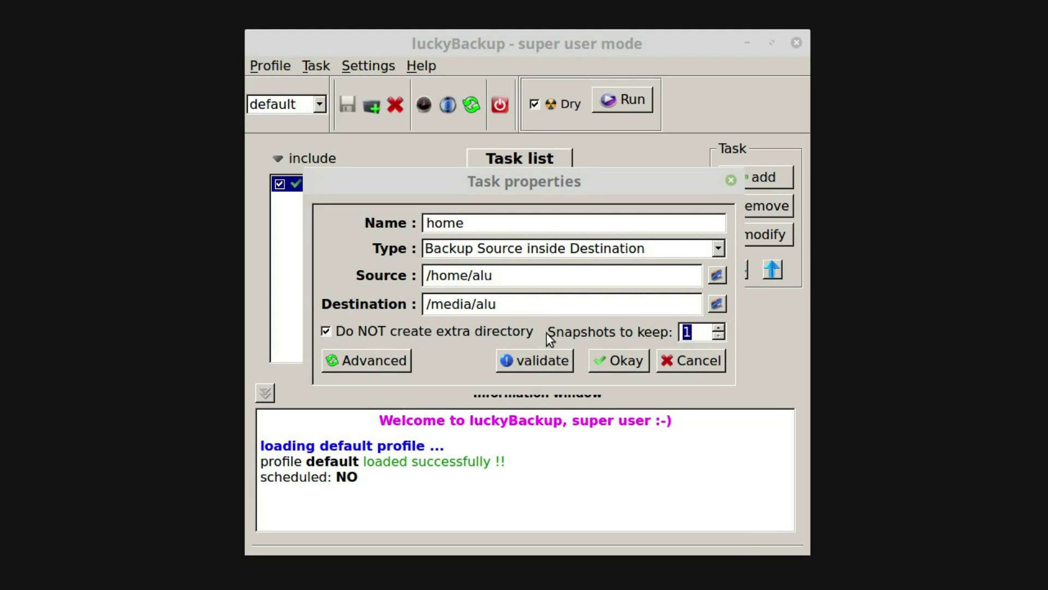
pyautogui.click(366, 360)
pyautogui.moveTo(496, 185); pyautogui.dragTo(432, 45)
pyautogui.moveTo(669, 506); pyautogui.dragTo(867, 587)
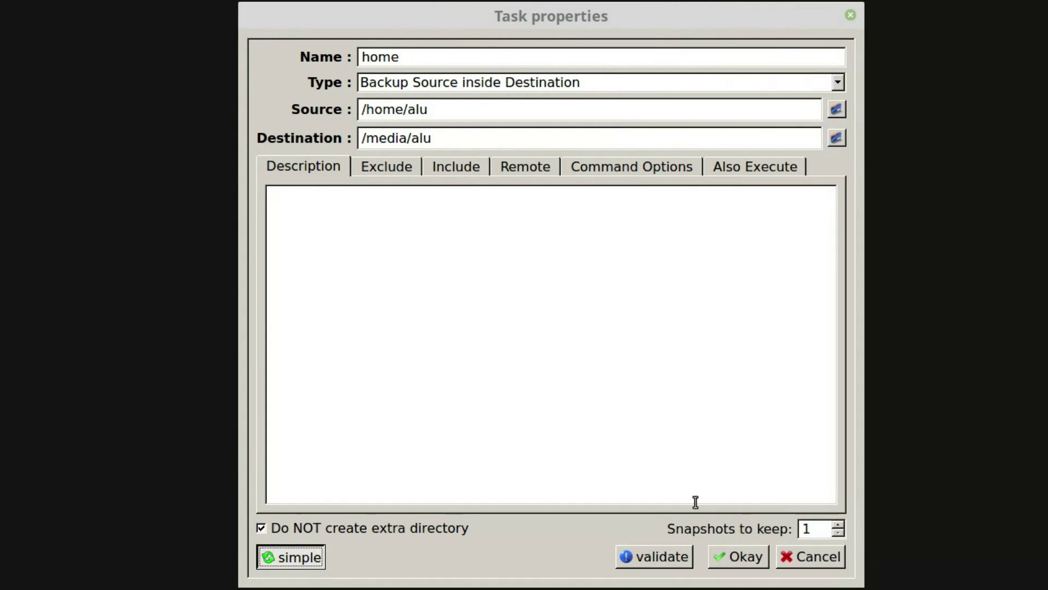
# Step: On the Exclude tab, exclude temporary folders, backup files, cache folders and the trash
pyautogui.click(380, 169)
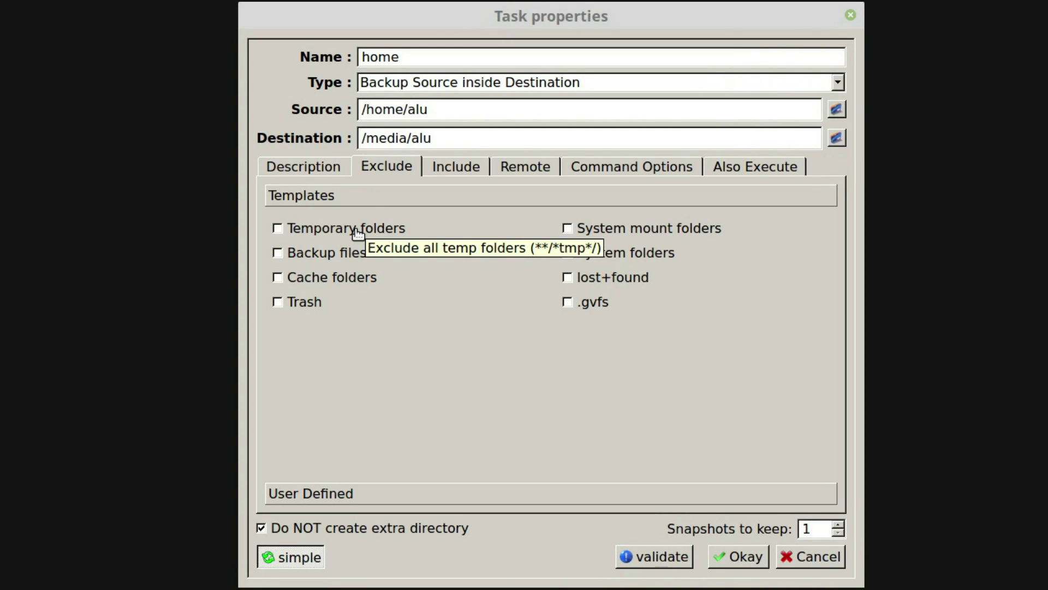
pyautogui.click(277, 229)
pyautogui.click(277, 253)
pyautogui.click(278, 278)
pyautogui.click(278, 302)
# Step: Exclude system mount folders, system folders, lost+found and .gvfs, and expand User Defined
pyautogui.click(567, 228)
pyautogui.click(568, 253)
pyautogui.click(567, 277)
pyautogui.click(568, 302)
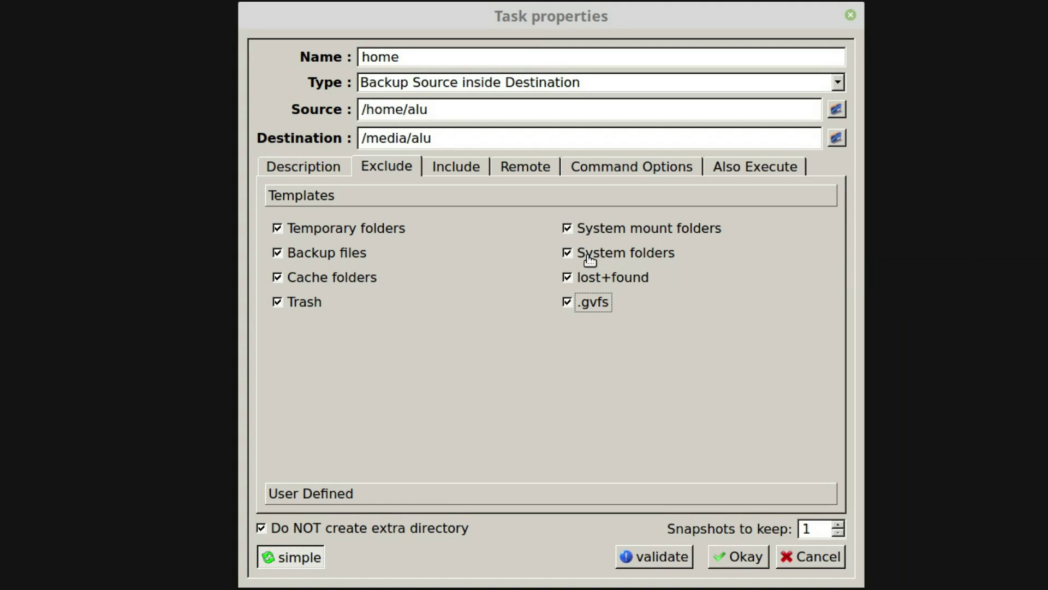
pyautogui.click(499, 498)
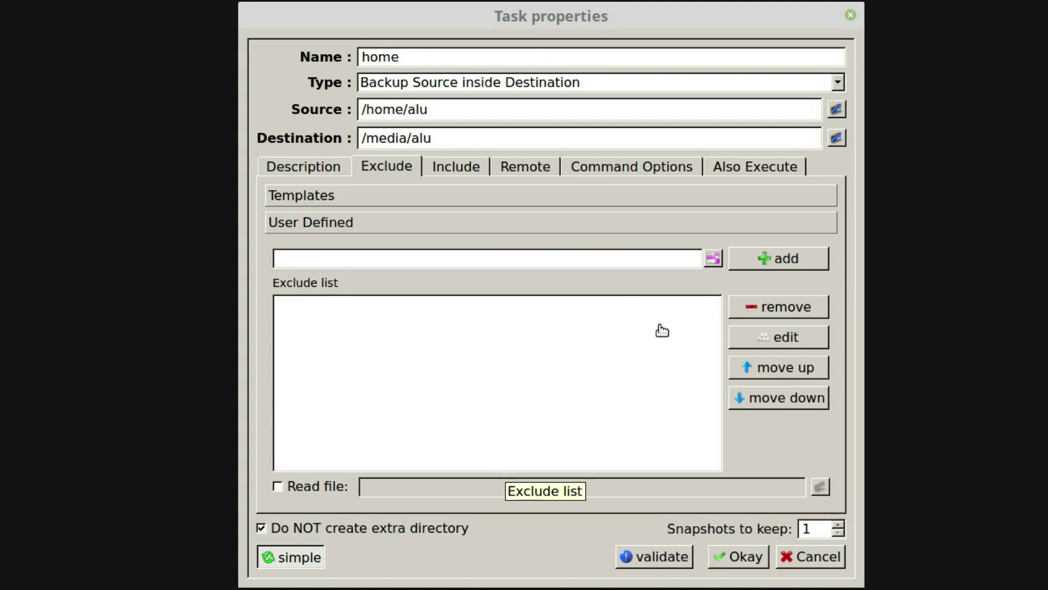
# Step: Build a Specific directory pattern for /home/alu/Downloads and add /Downloads/ to the exclude list
pyautogui.click(712, 259)
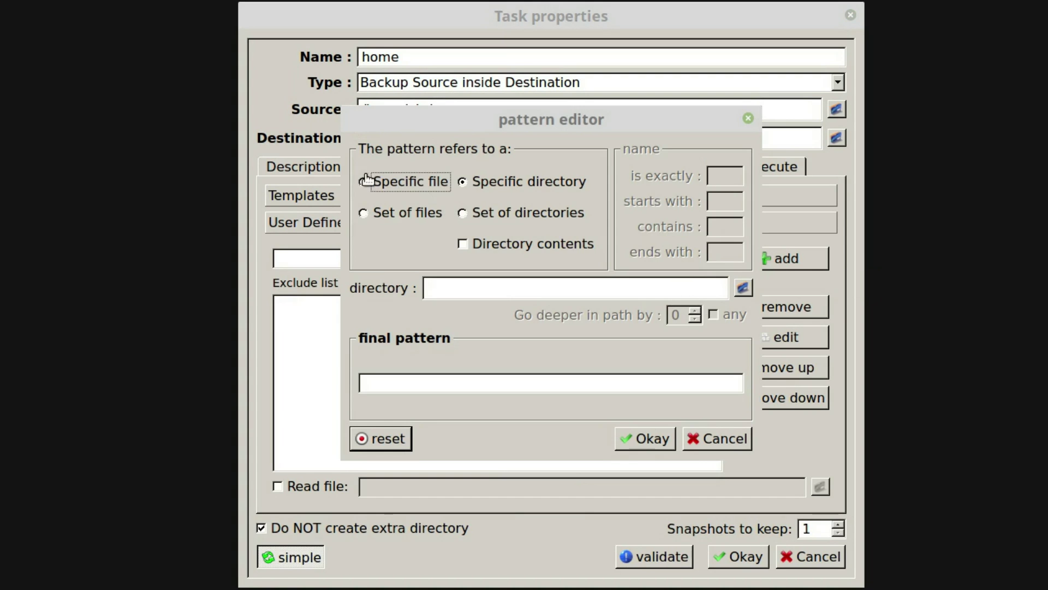
pyautogui.click(363, 182)
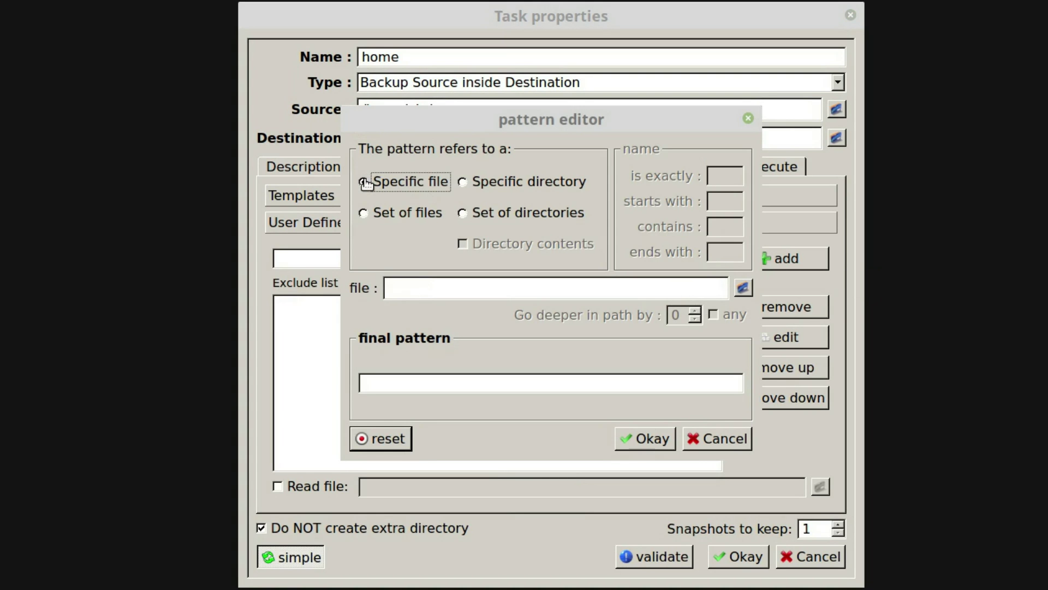
pyautogui.click(364, 213)
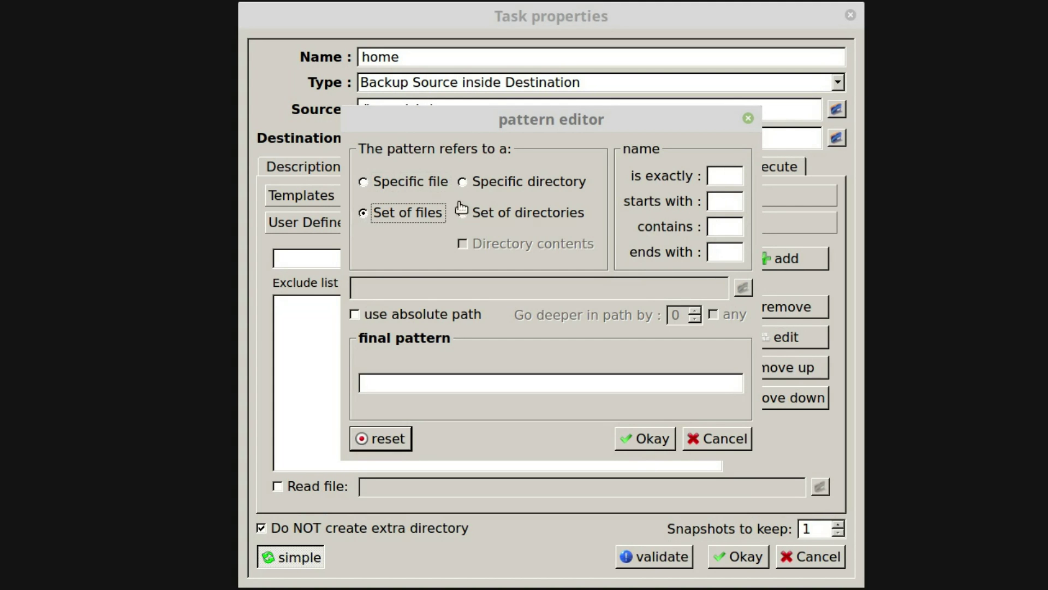
pyautogui.click(469, 187)
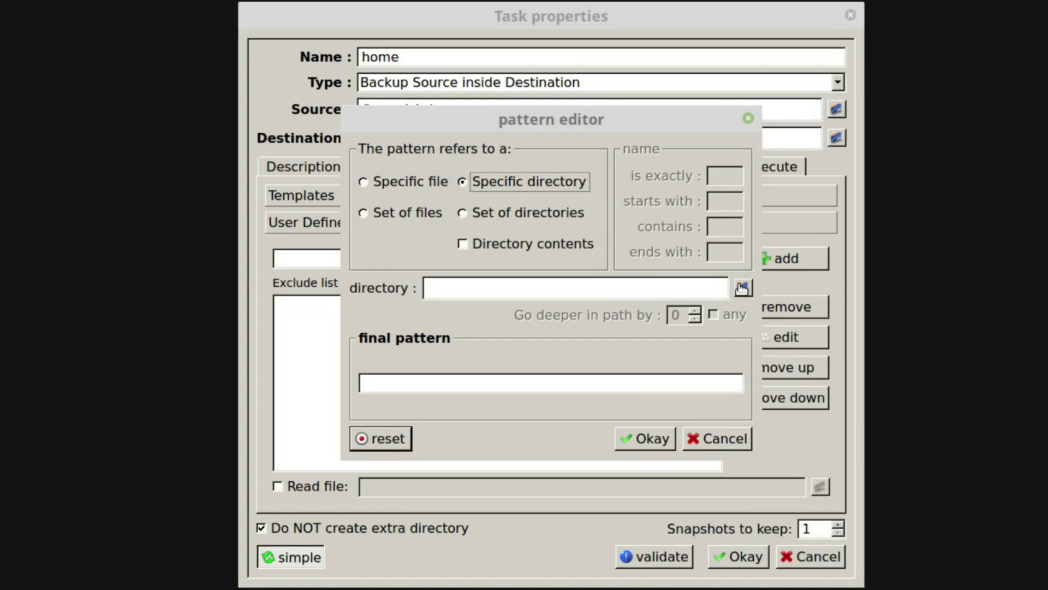
pyautogui.click(743, 287)
pyautogui.doubleClick(454, 232)
pyautogui.click(774, 453)
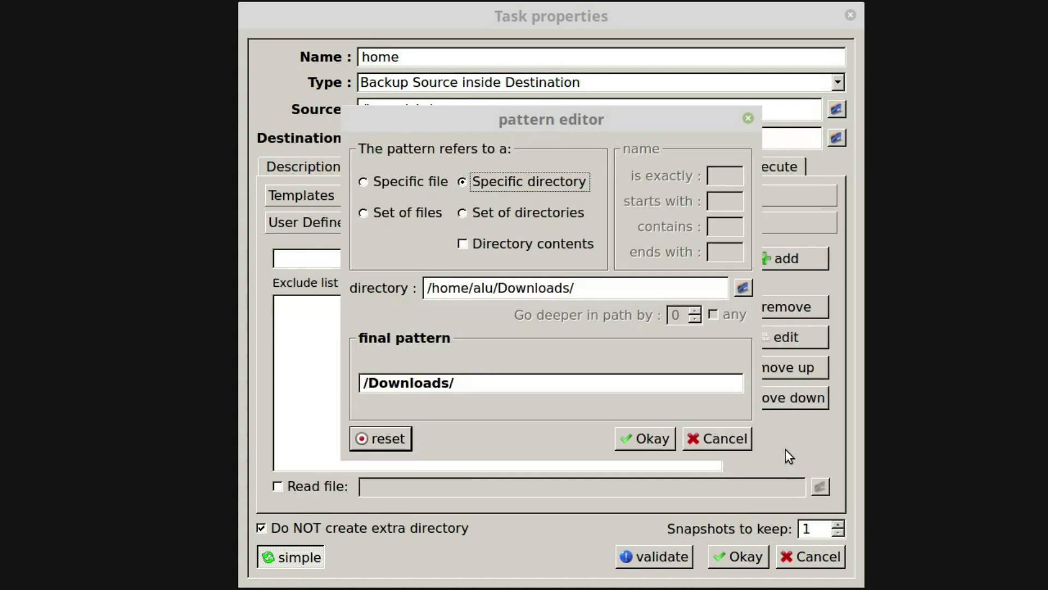
pyautogui.click(673, 445)
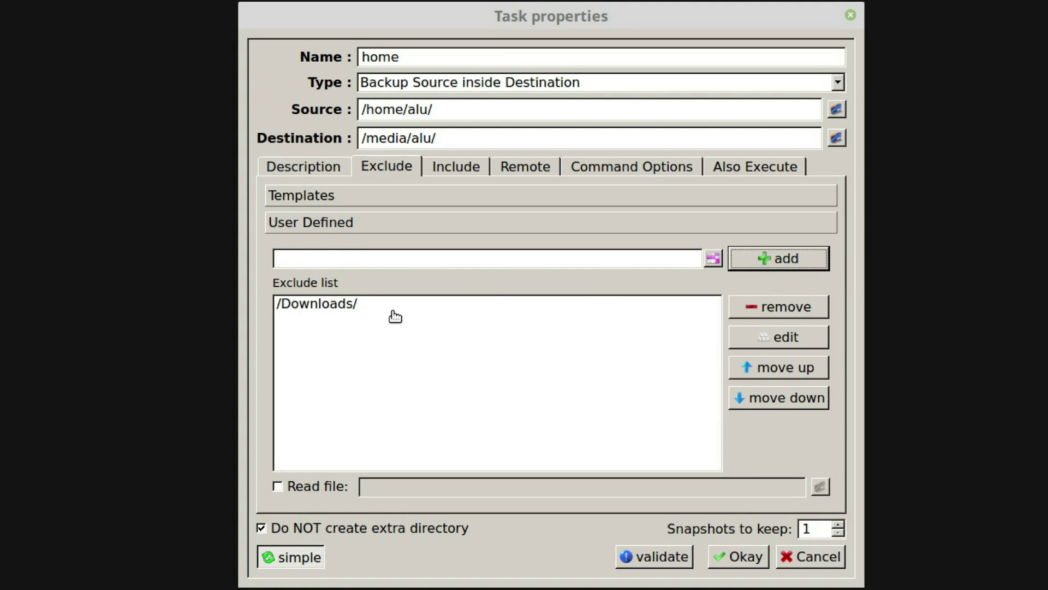
# Step: Check the empty Normal Include list, then show the Remote settings
pyautogui.click(460, 172)
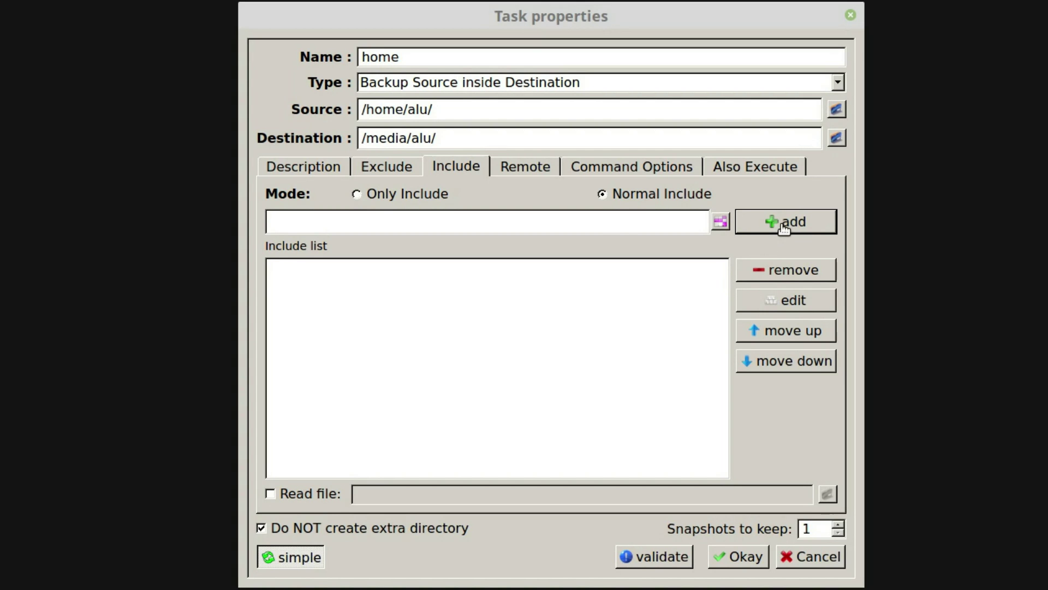
pyautogui.click(516, 169)
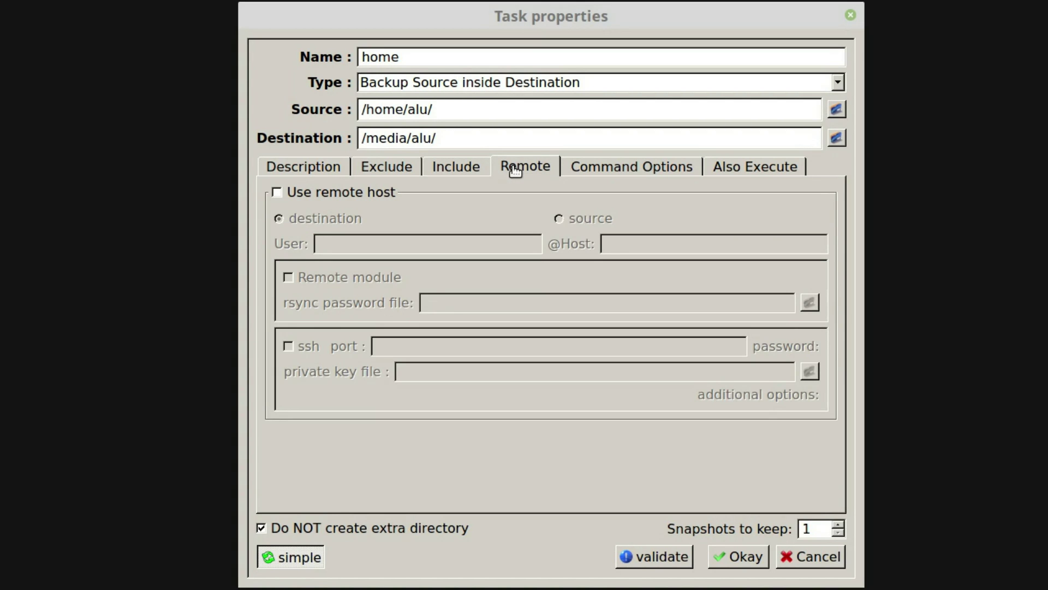
# Step: Try the Use remote host and Destination is FAT/NTFS options, leaving both off
pyautogui.click(277, 194)
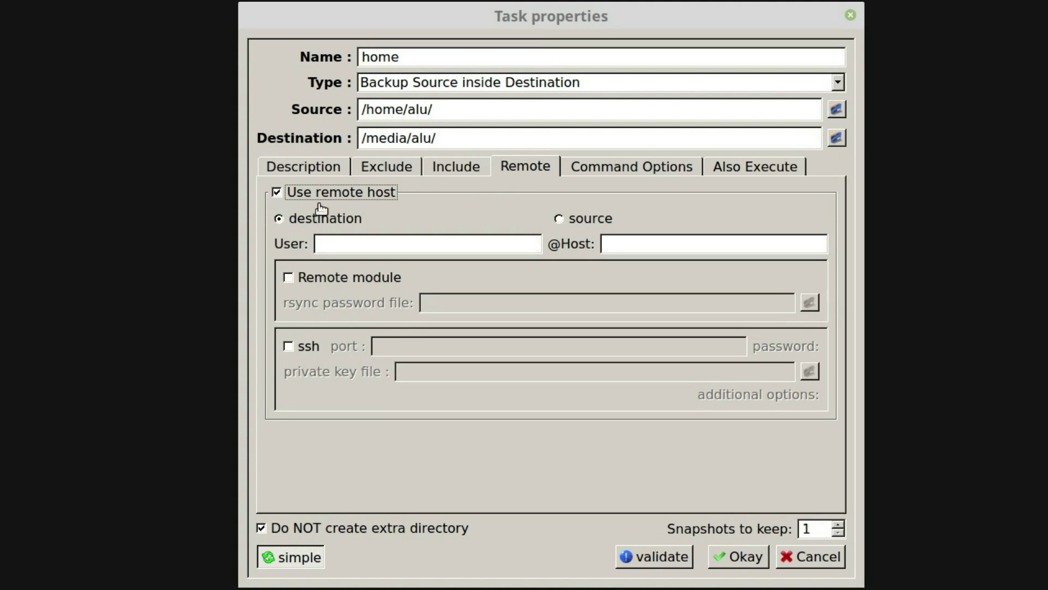
pyautogui.click(277, 192)
pyautogui.click(617, 171)
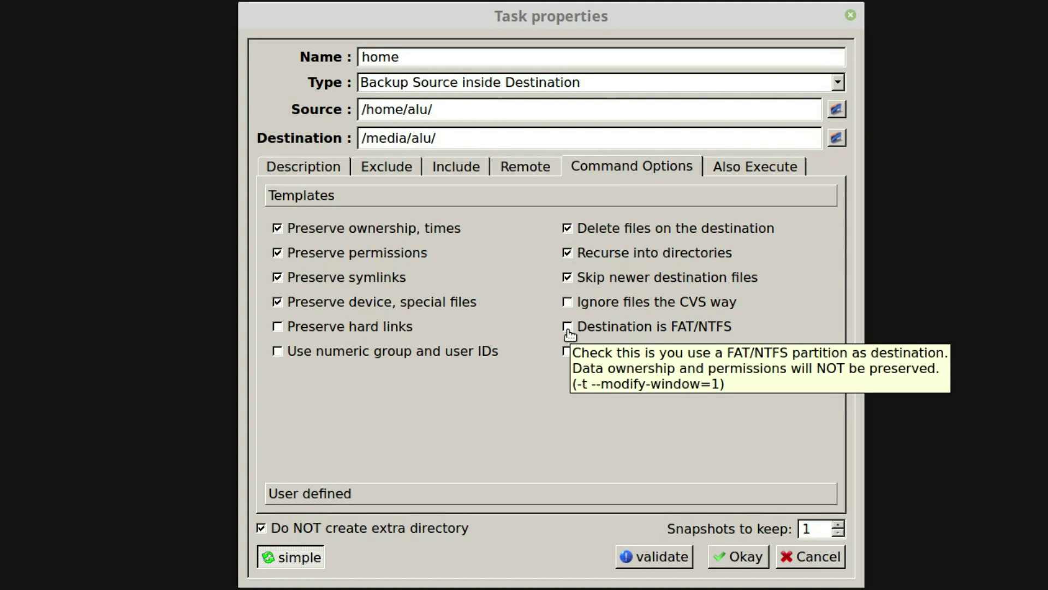
pyautogui.click(568, 331)
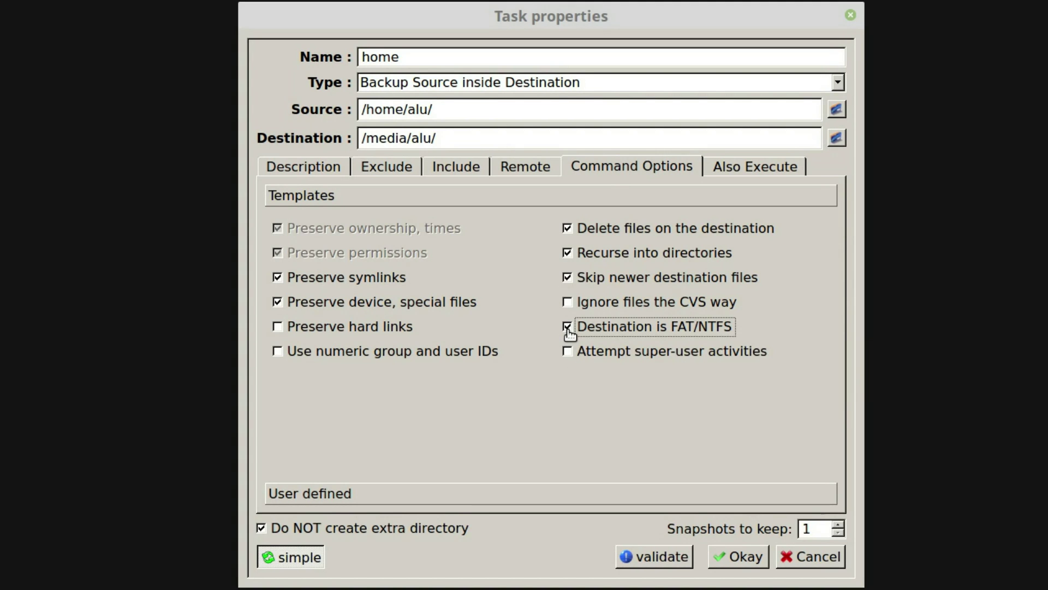
pyautogui.click(569, 331)
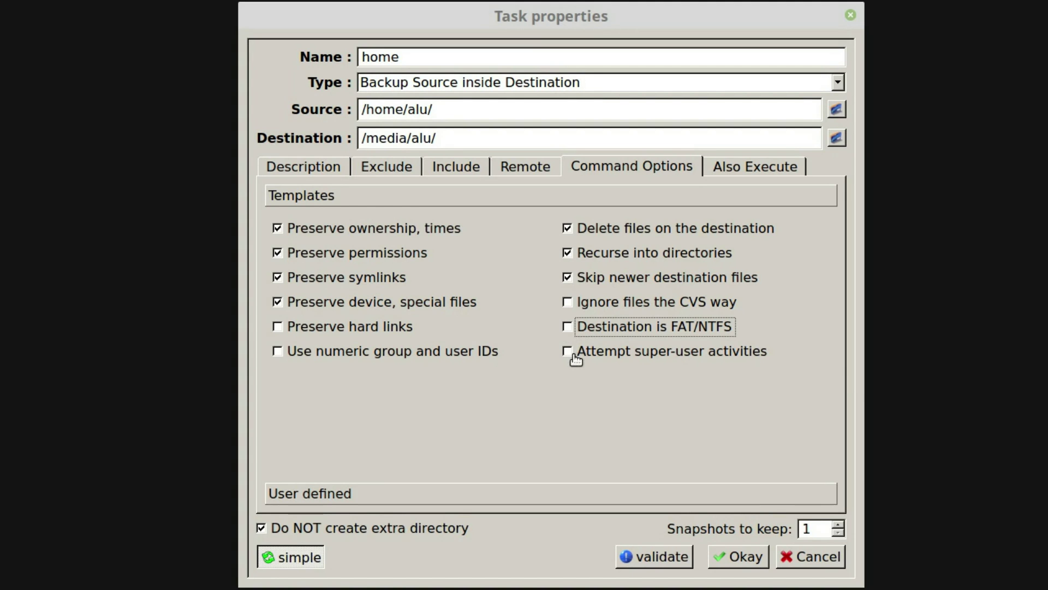
# Step: Review Also Execute, save the home task, and accept the delete-on-destination warning
pyautogui.moveTo(574, 358)
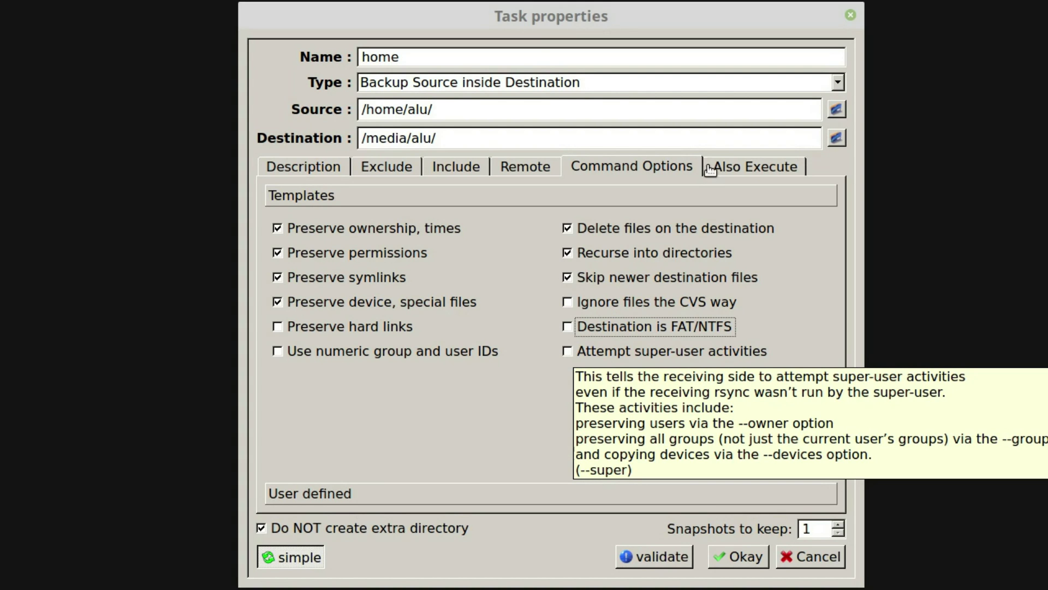
pyautogui.click(743, 171)
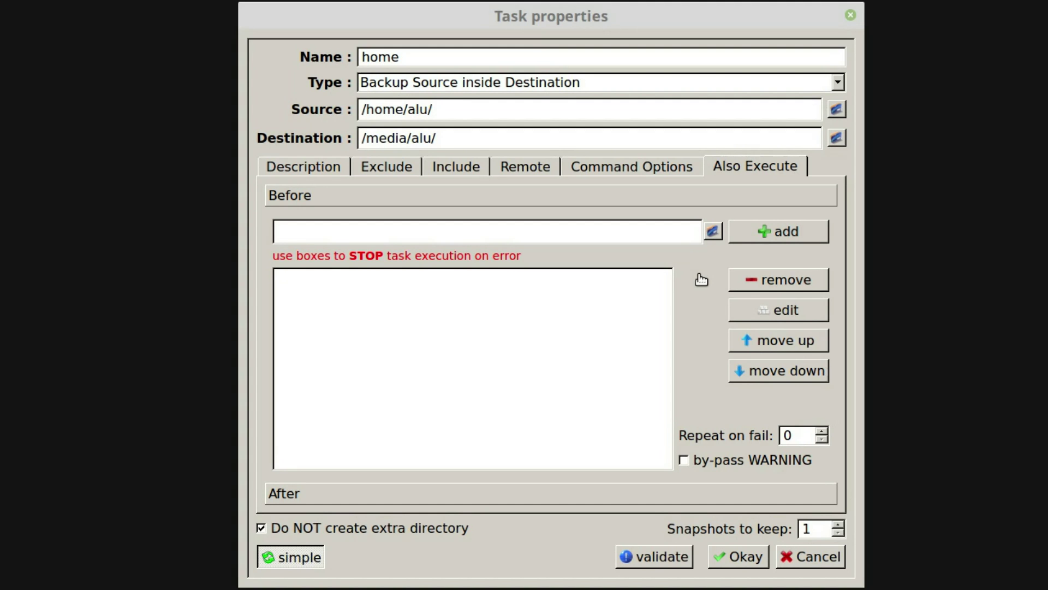
pyautogui.click(746, 565)
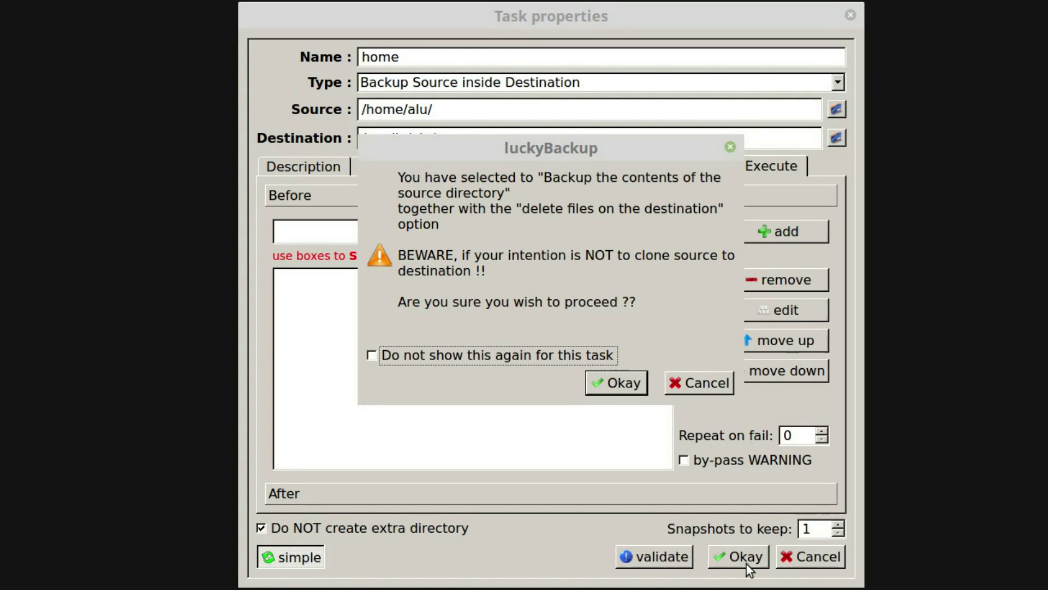
pyautogui.click(621, 381)
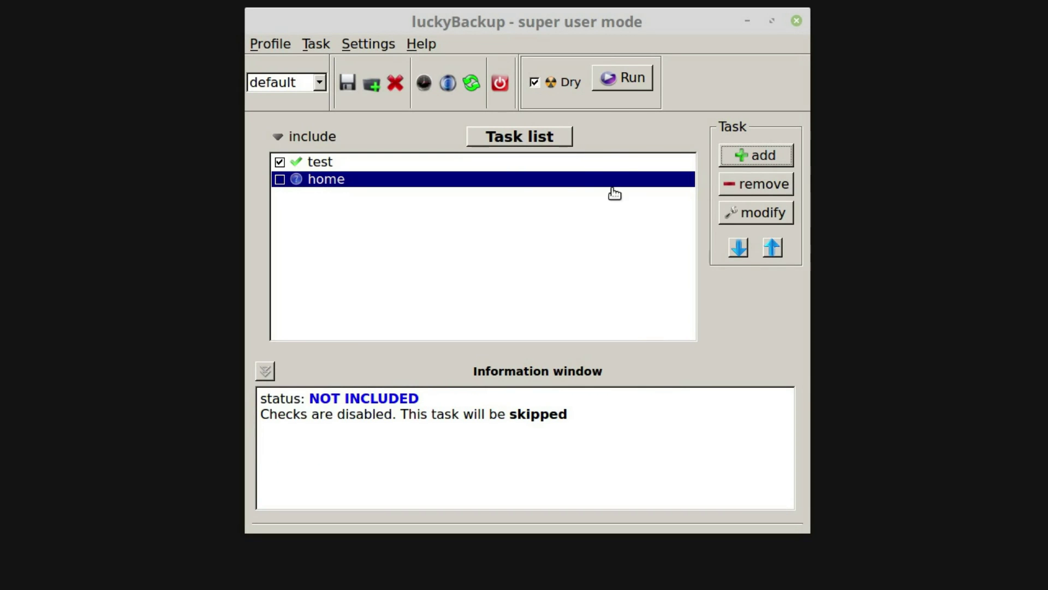
# Step: Validate the test task's settings, then cancel it and discard a new test2 task
pyautogui.click(619, 164)
pyautogui.click(765, 214)
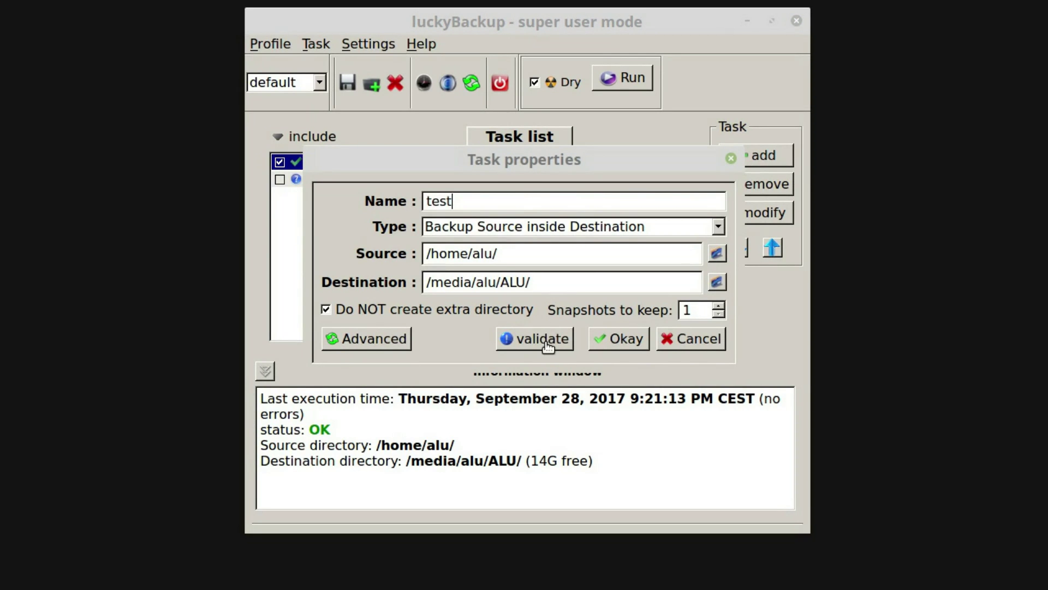
pyautogui.click(546, 343)
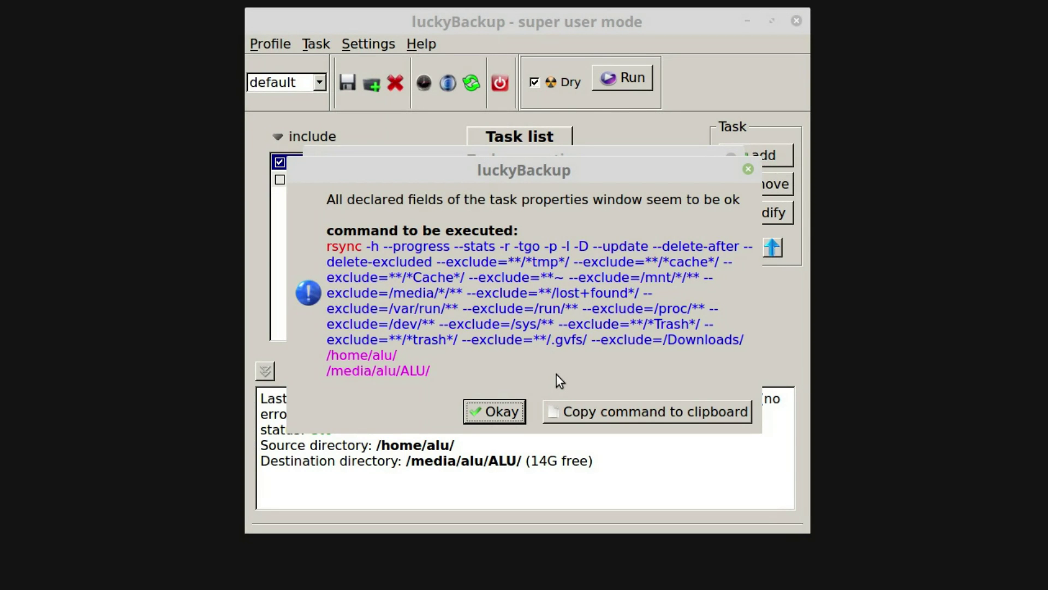
pyautogui.click(492, 414)
pyautogui.click(696, 336)
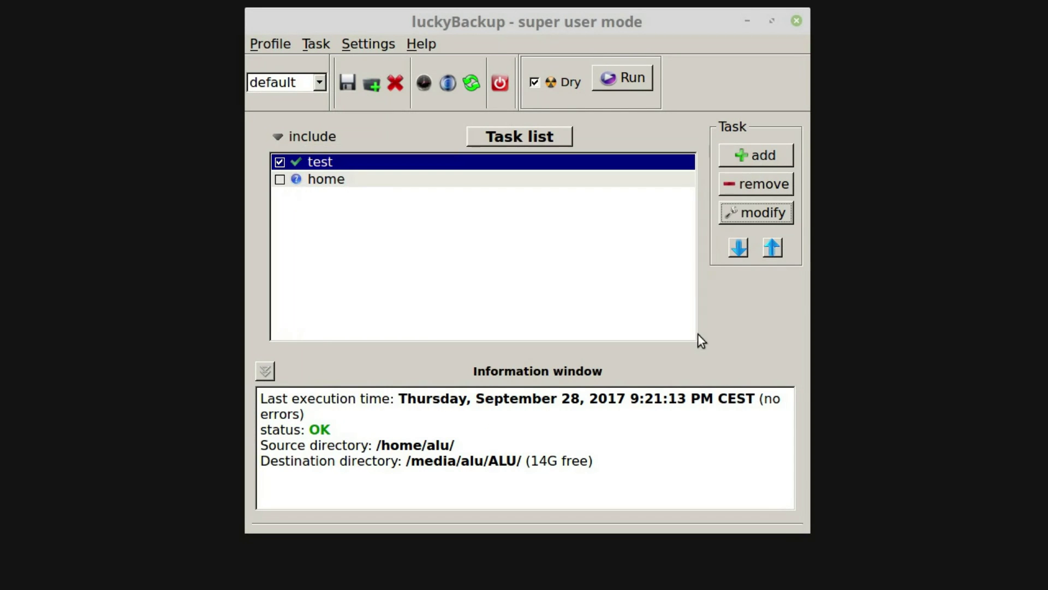
pyautogui.click(737, 158)
pyautogui.write('test2')
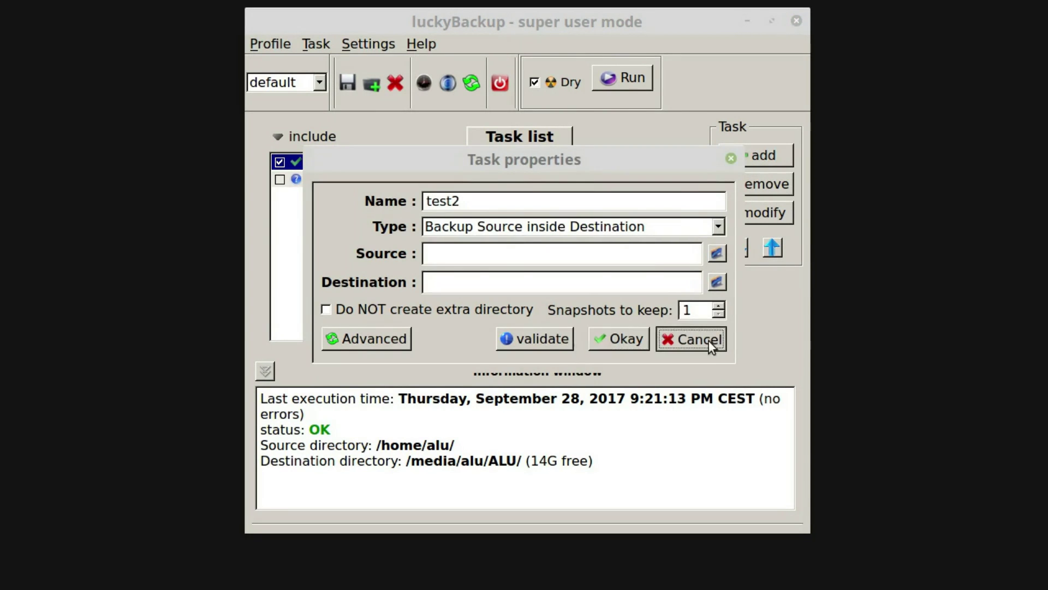
pyautogui.click(705, 340)
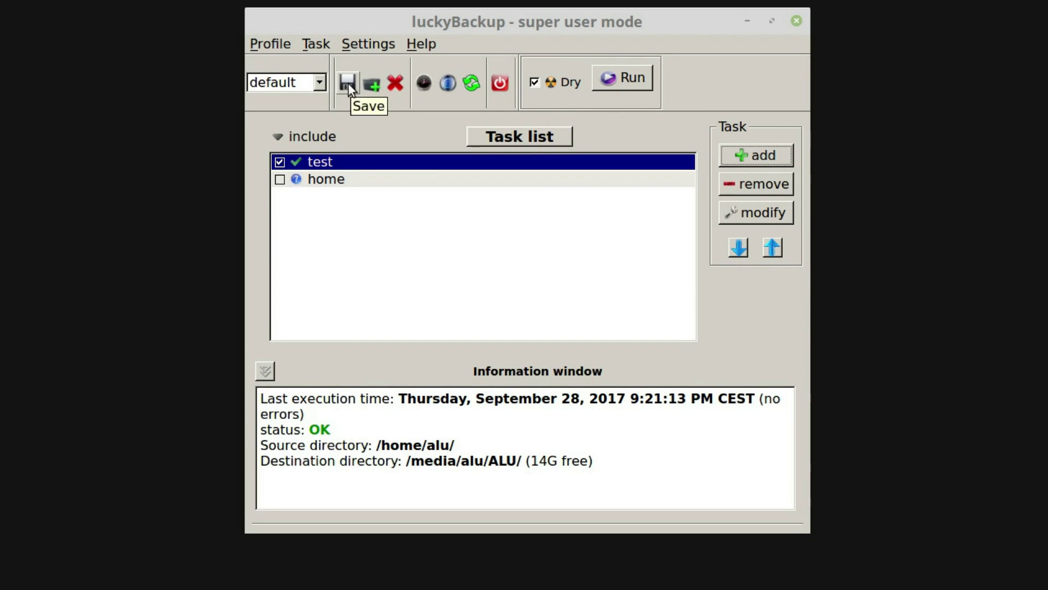
# Step: Save the default profile, include home, and uncheck test in the task list
pyautogui.click(349, 84)
pyautogui.click(317, 162)
pyautogui.click(280, 179)
pyautogui.click(280, 162)
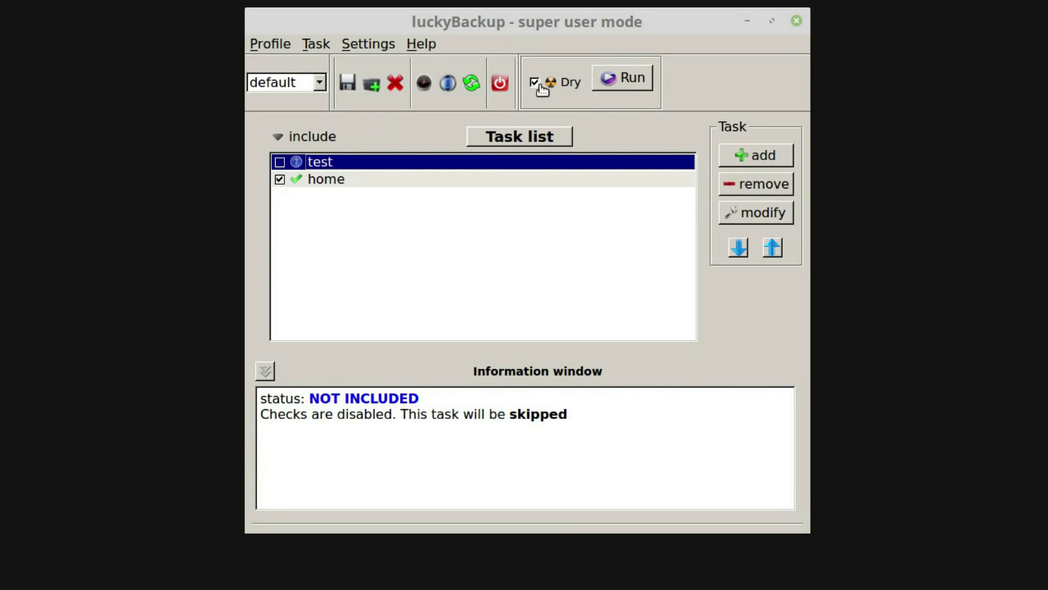
# Step: Complete an error-free simulated run of home, then toggle Dry off and back on
pyautogui.click(623, 81)
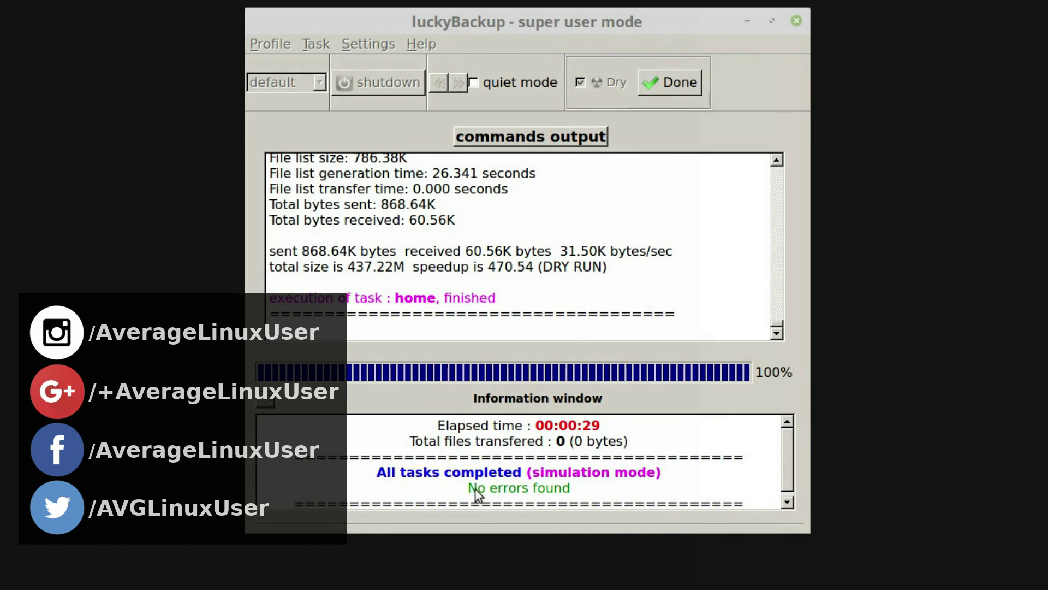
pyautogui.click(679, 89)
pyautogui.click(550, 88)
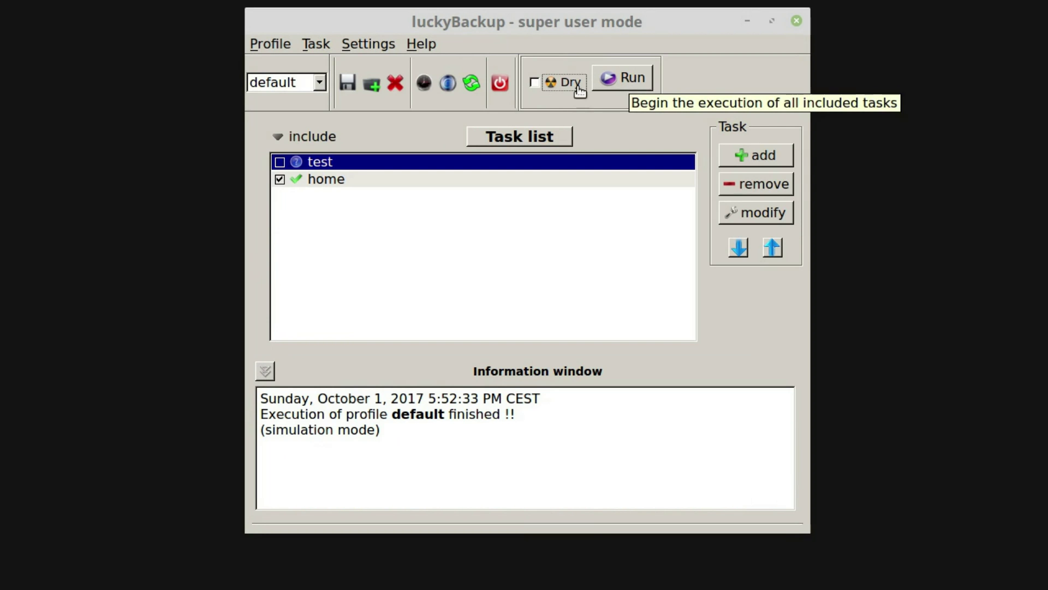
pyautogui.click(536, 85)
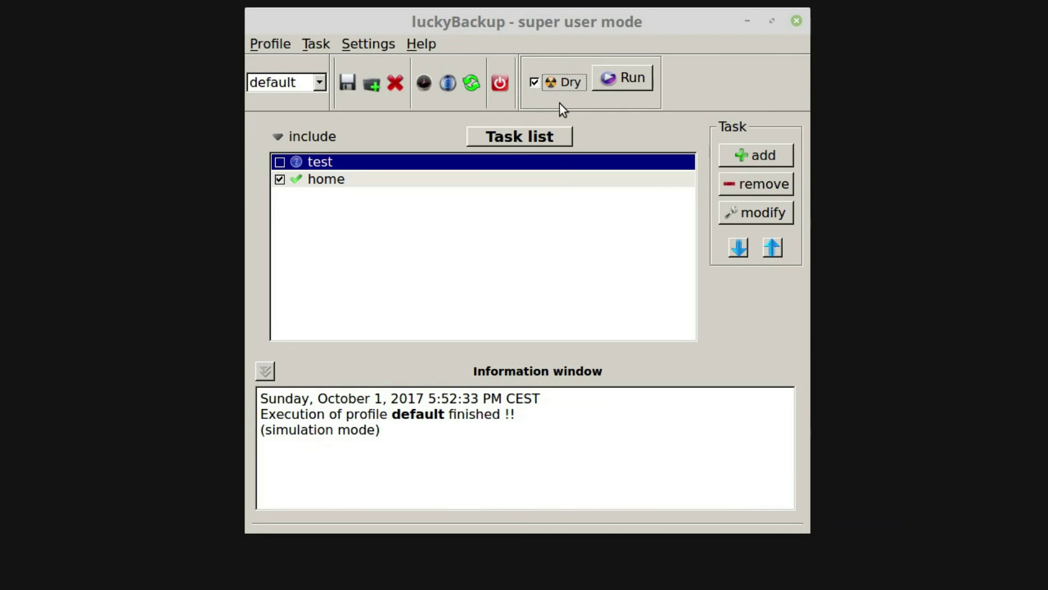
# Step: Add a weekly Sunday 00:00 schedule, write it to the crontab, and check the crontab
pyautogui.click(426, 83)
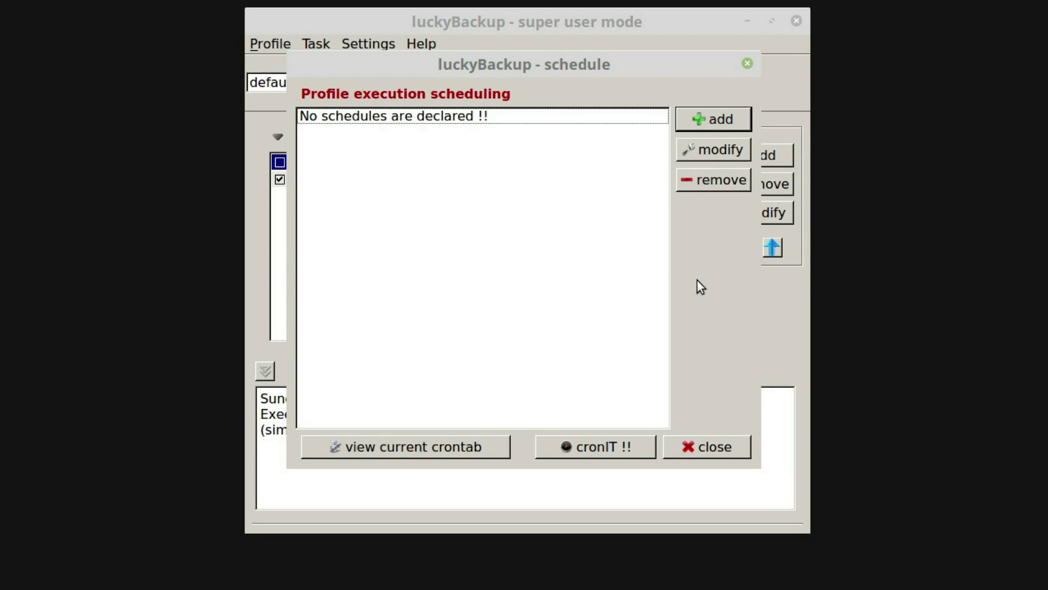
pyautogui.click(731, 123)
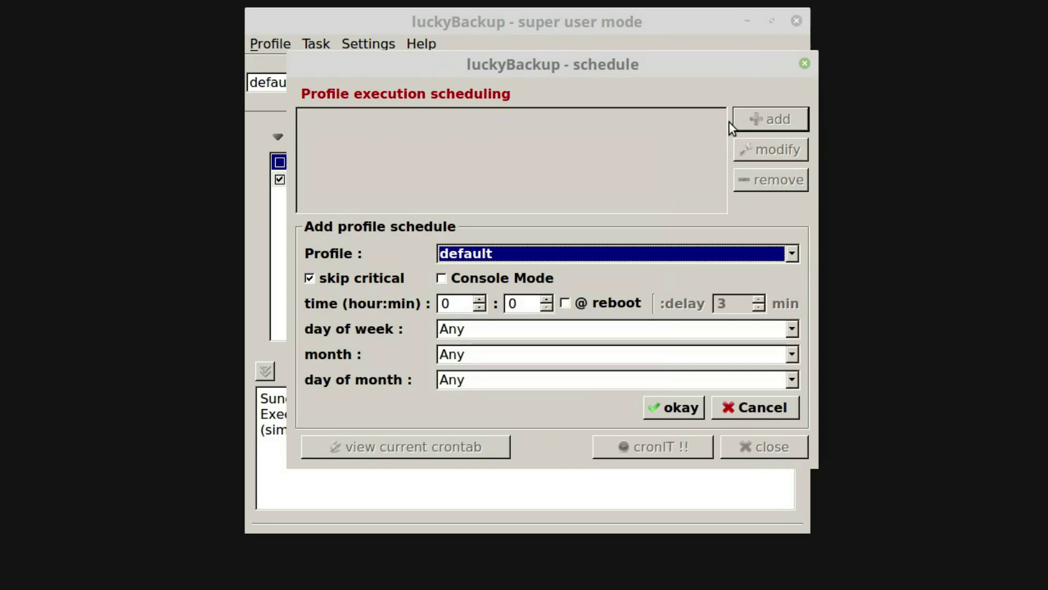
pyautogui.click(479, 331)
pyautogui.click(475, 363)
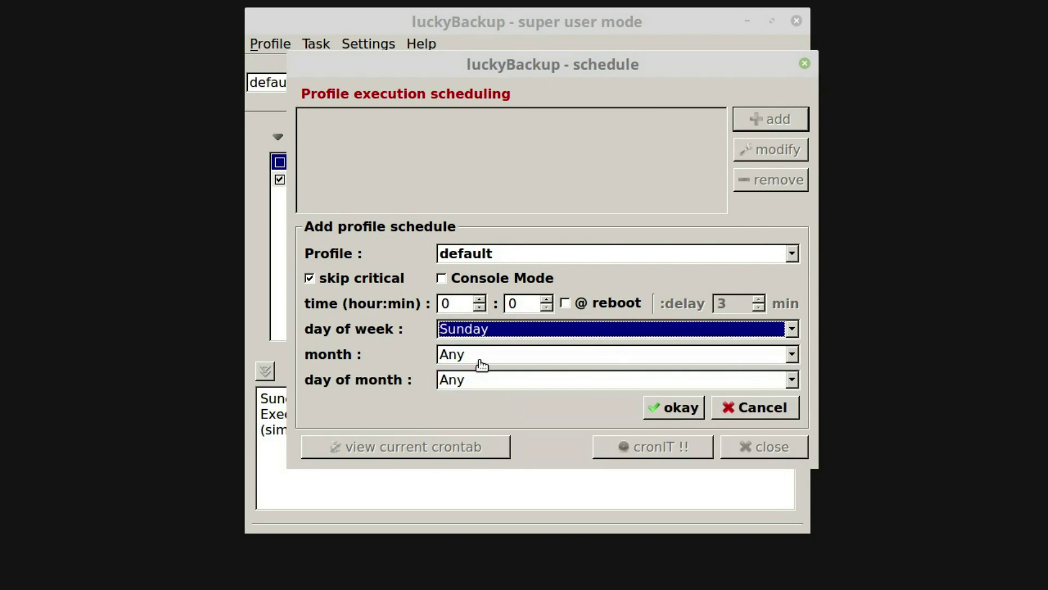
pyautogui.click(674, 410)
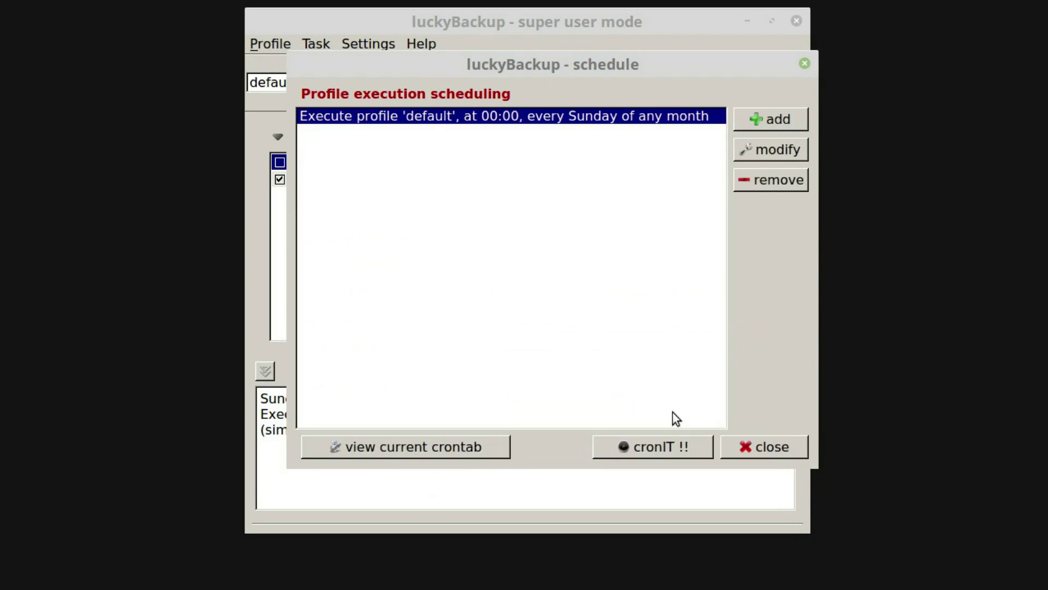
pyautogui.click(669, 448)
pyautogui.click(616, 287)
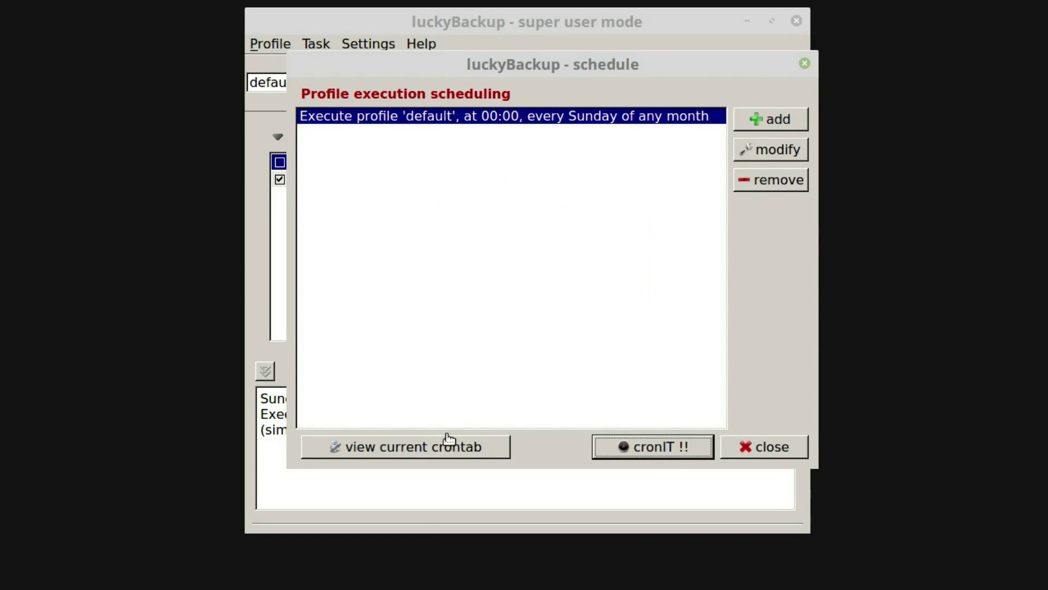
pyautogui.click(443, 446)
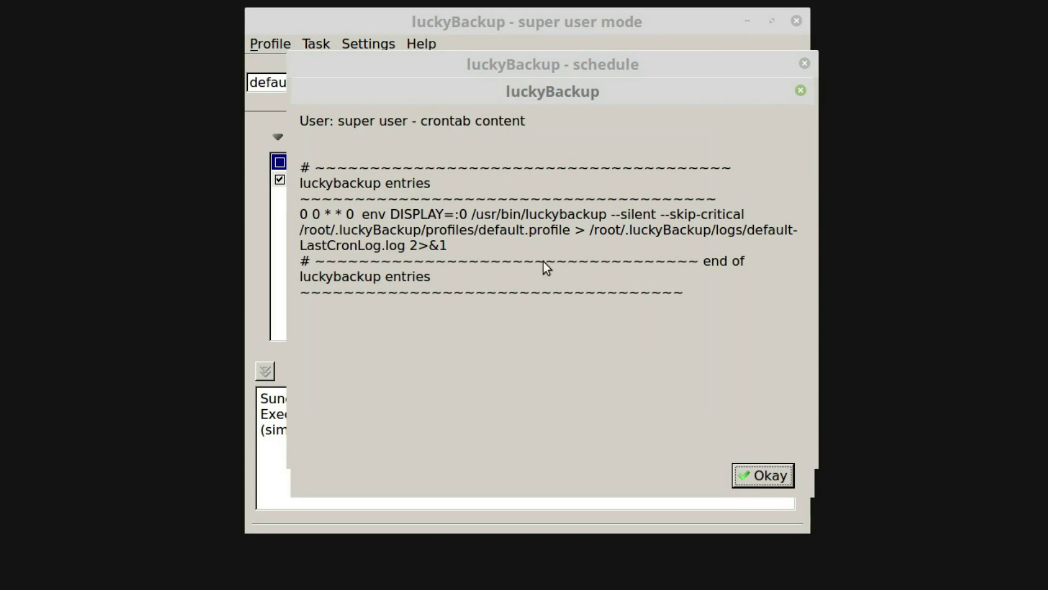
pyautogui.click(761, 477)
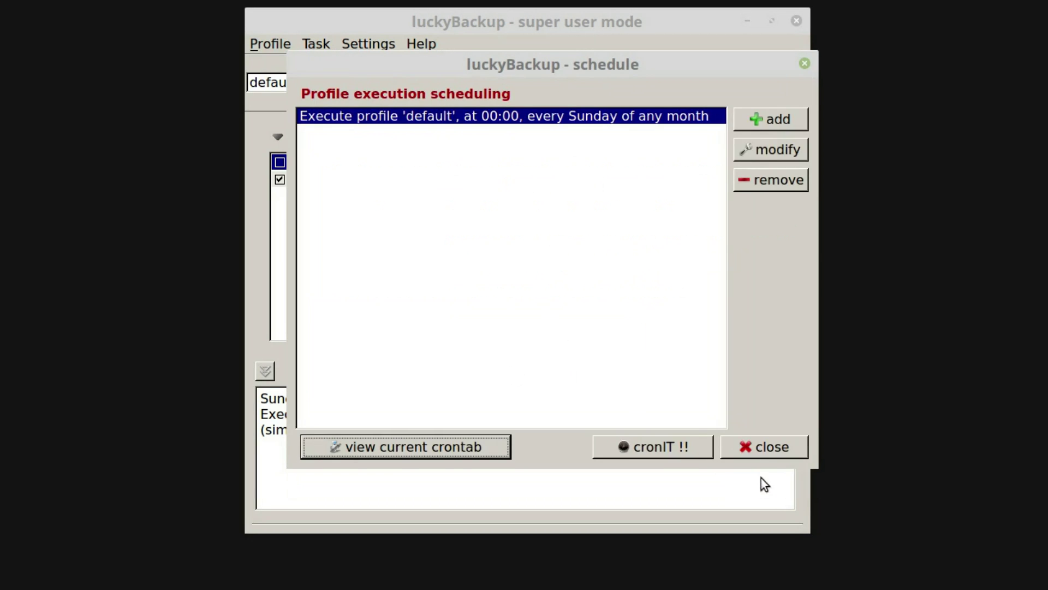
# Step: Remove the Sunday schedule, update the crontab, confirm it is empty, and close scheduling
pyautogui.click(778, 191)
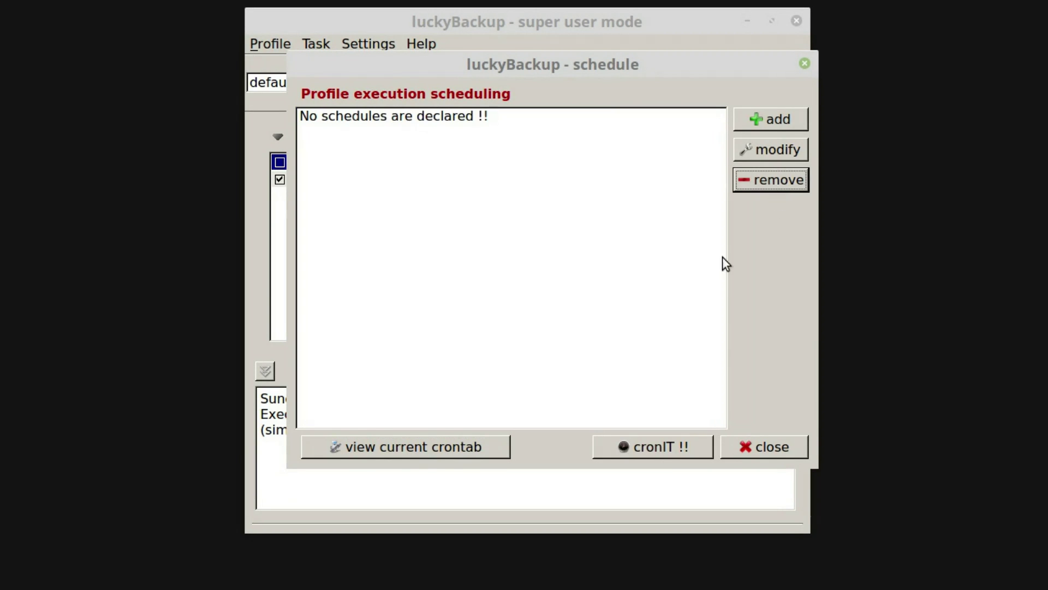
pyautogui.click(650, 452)
pyautogui.click(610, 289)
pyautogui.click(457, 449)
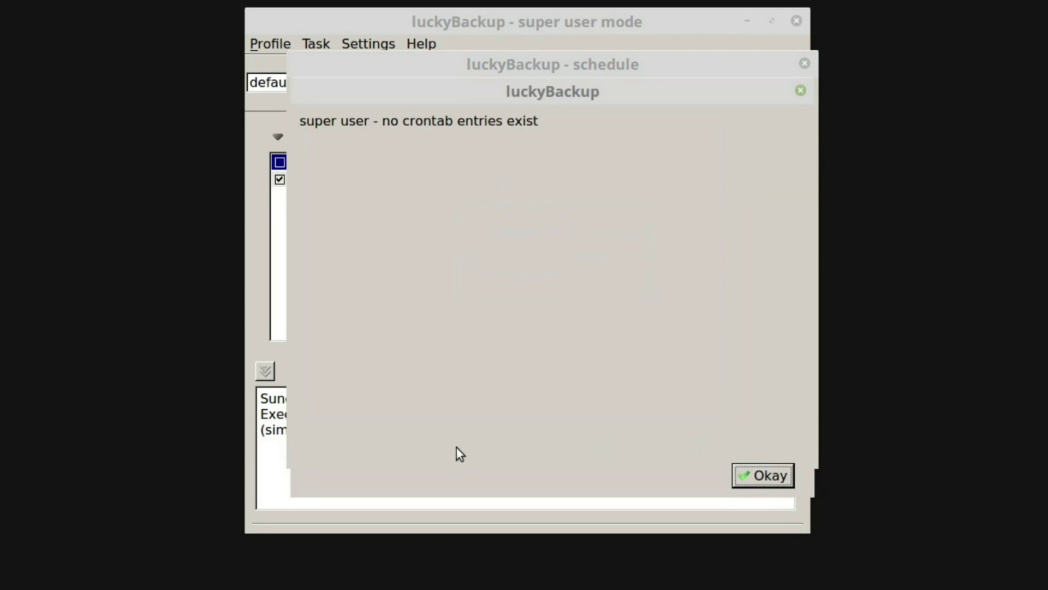
pyautogui.click(772, 476)
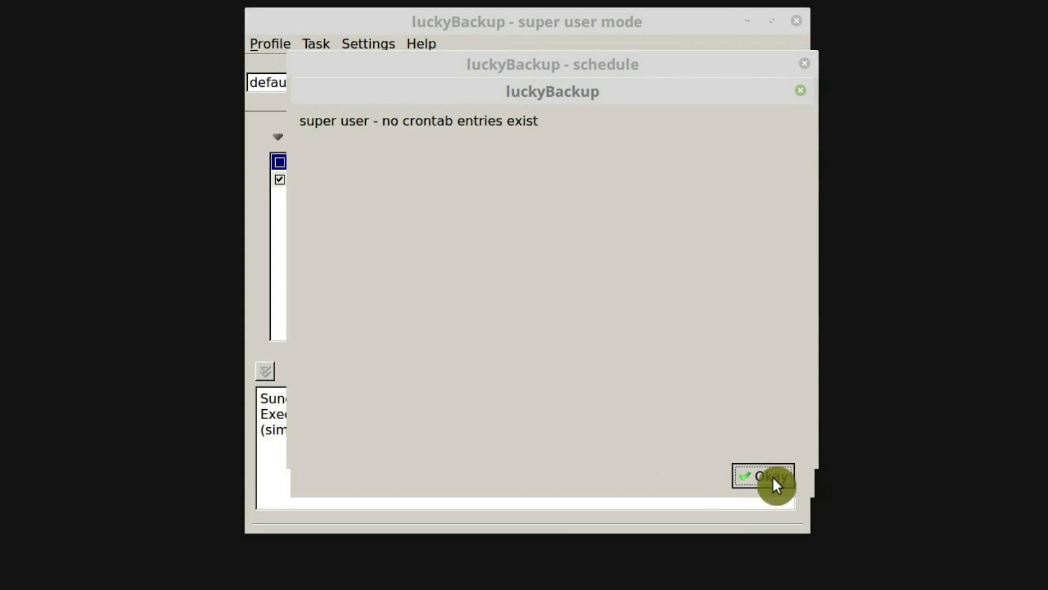
pyautogui.click(777, 453)
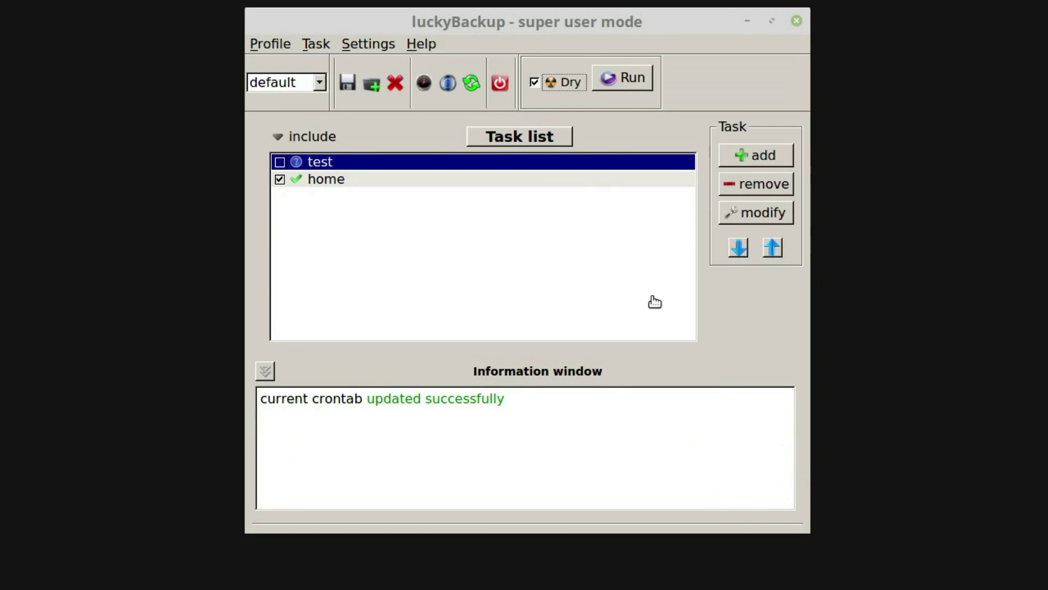
# Step: Leave email reports at Never, then quit luckyBackup saving the modified default profile
pyautogui.click(452, 88)
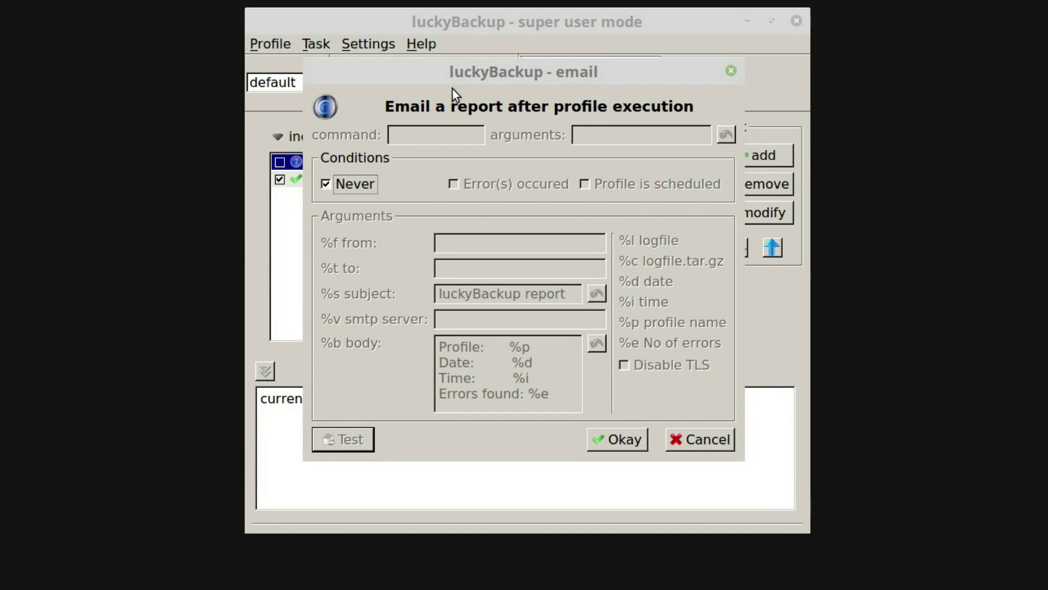
pyautogui.click(693, 439)
pyautogui.click(796, 21)
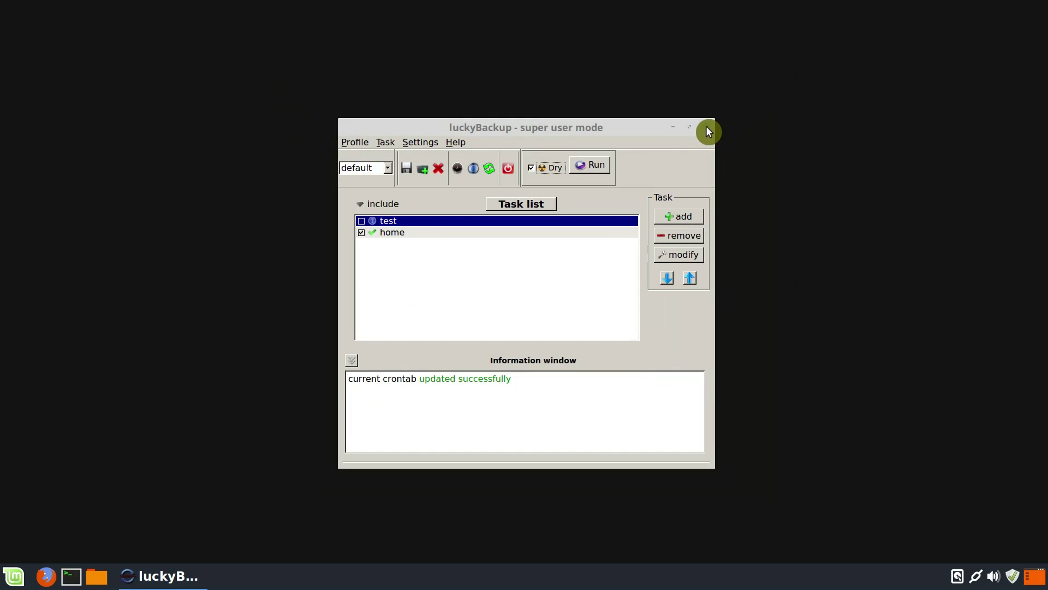
pyautogui.click(537, 299)
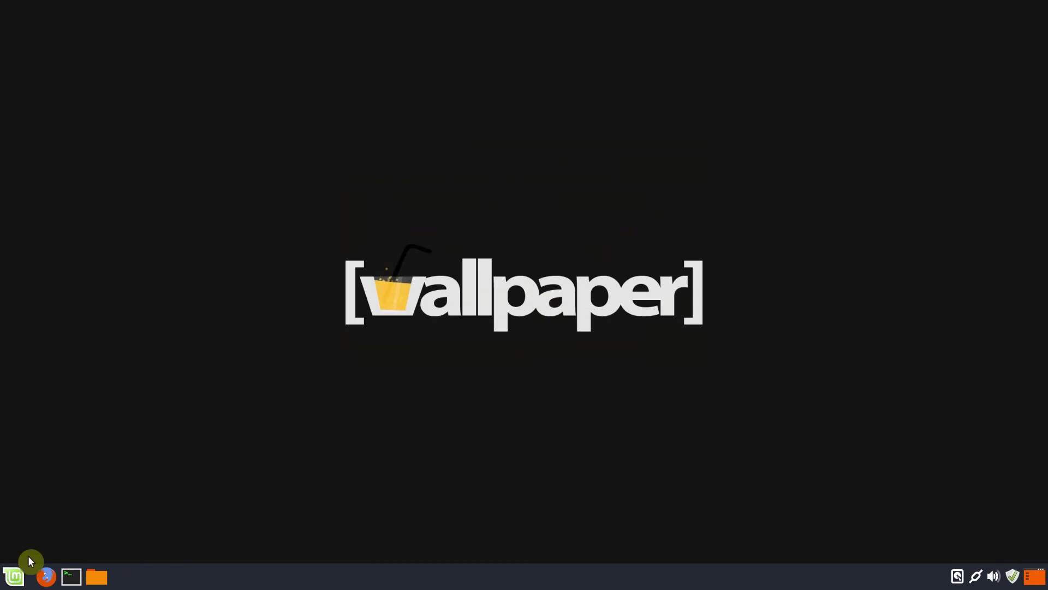
# Step: Launch Synaptic with the admin password, confirm grsync and luckybackup show as installed, then close it
pyautogui.click(16, 577)
pyautogui.write('install')
pyautogui.press('Down')
pyautogui.press('Return')
pyautogui.write('****')
pyautogui.press('Return')
pyautogui.write('grsync')
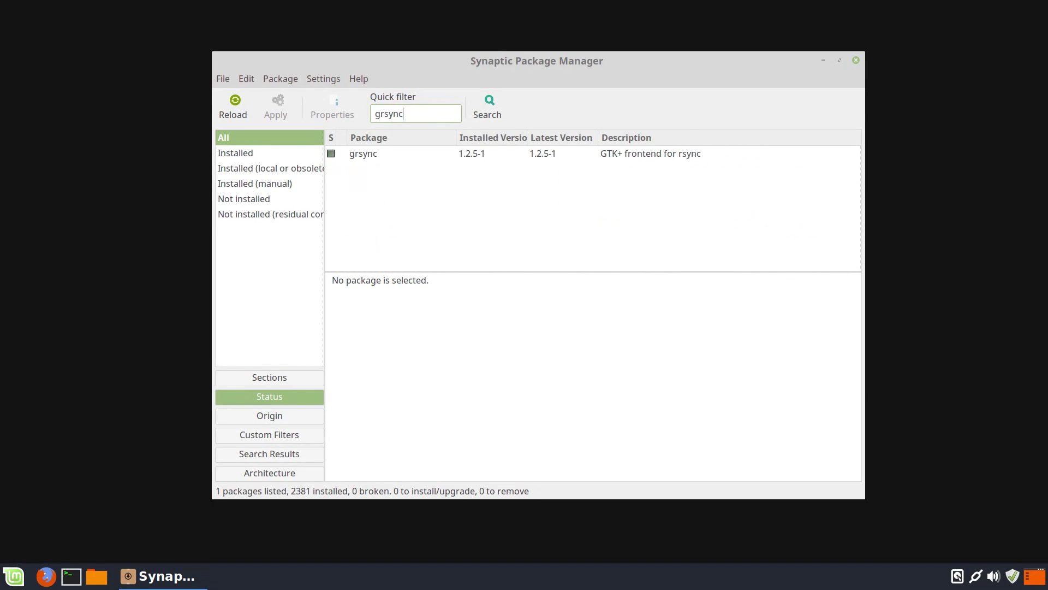
pyautogui.write('luckybackup')
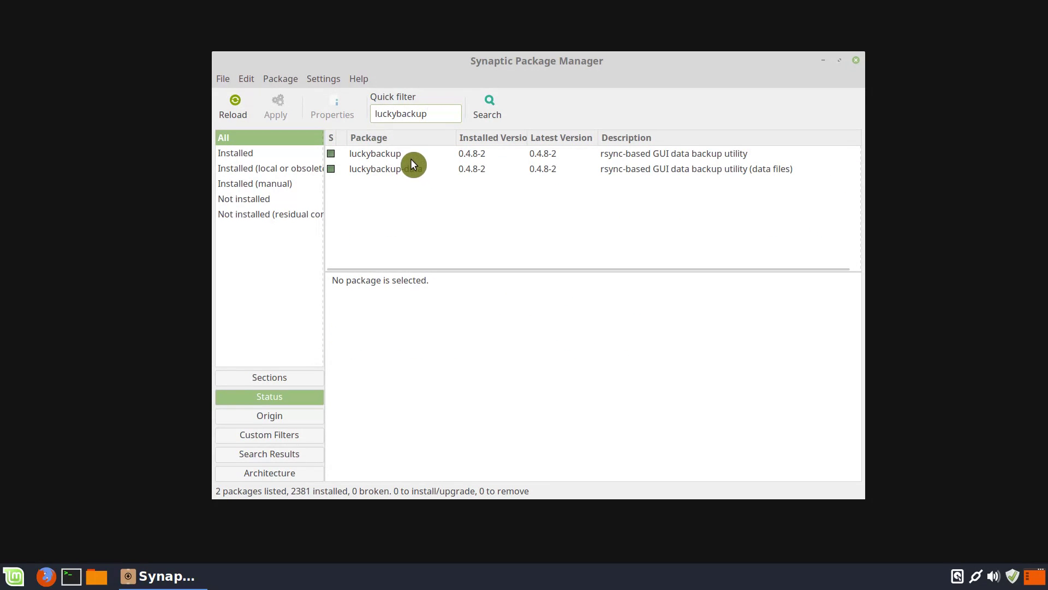
pyautogui.click(857, 61)
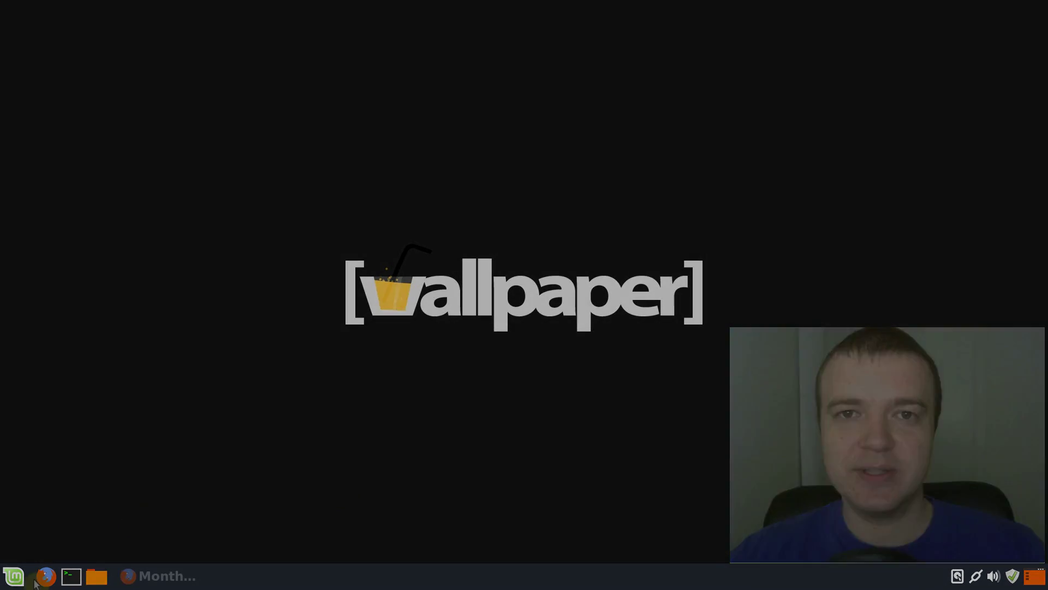
# Step: Launch Mint's Backup Tool with the admin password, close it, and return to the Firefox news page
pyautogui.click(16, 582)
pyautogui.write('backu')
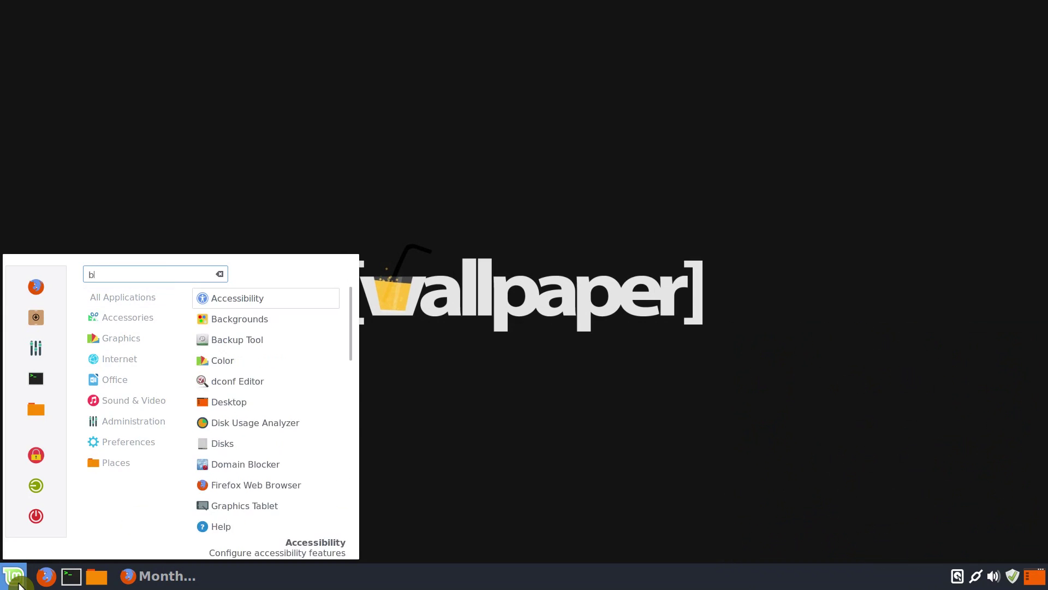
pyautogui.click(285, 304)
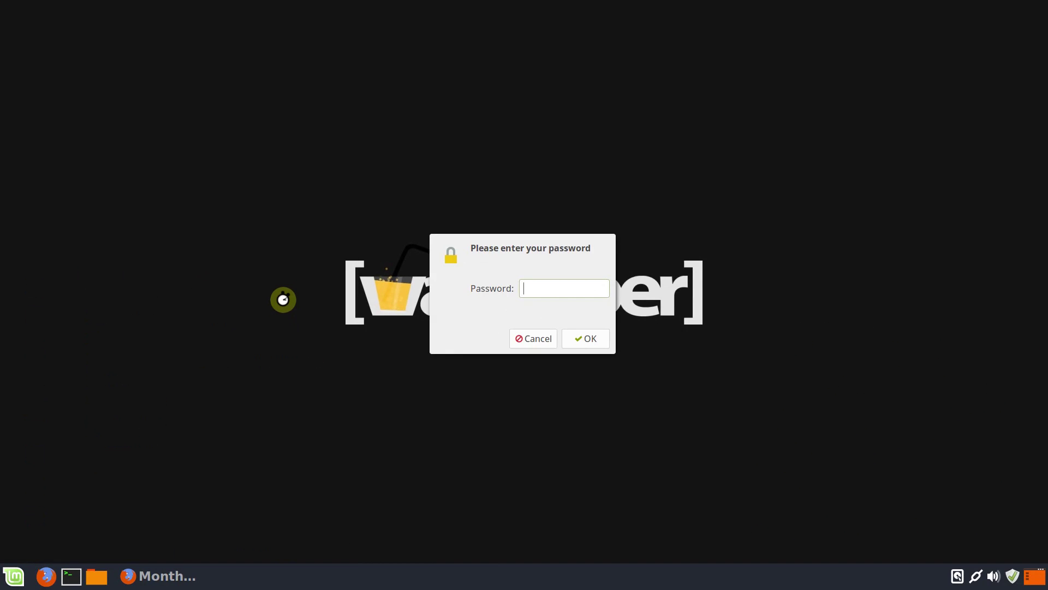
pyautogui.press('Return')
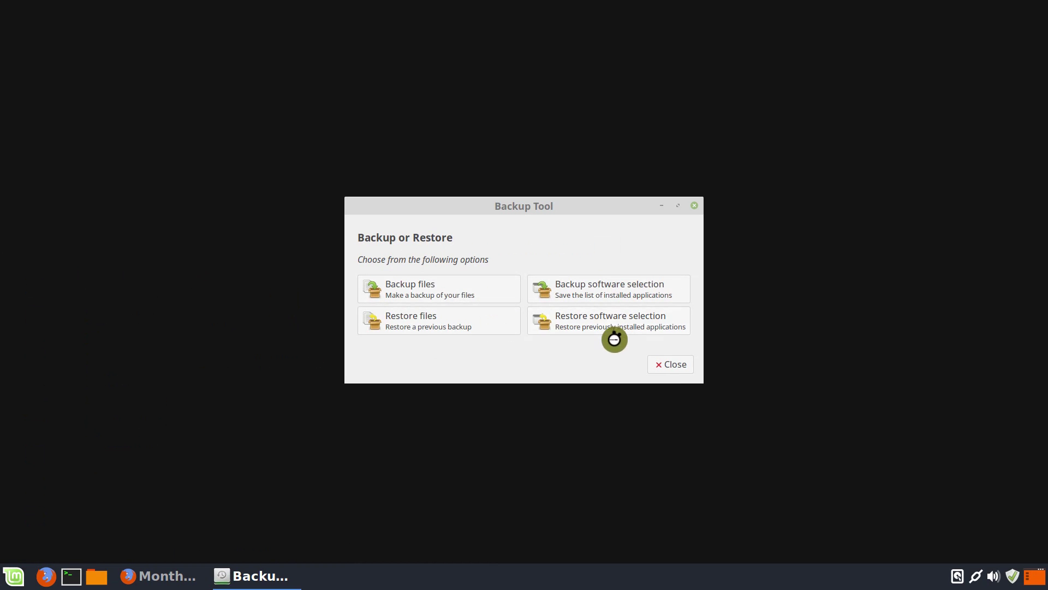
pyautogui.click(681, 370)
pyautogui.click(141, 572)
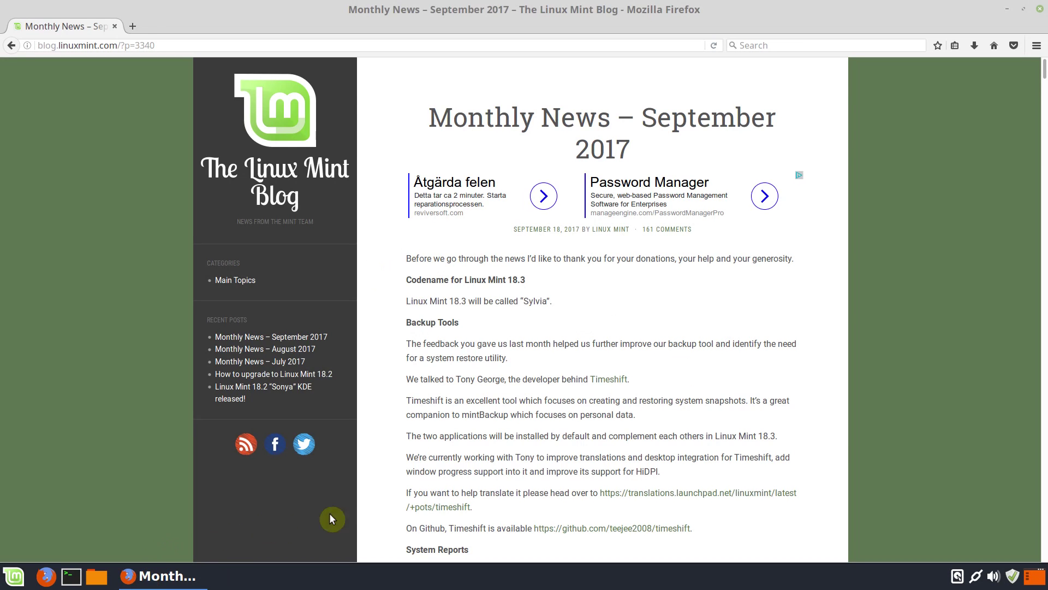
# Step: Scroll through the September 2017 news post's Backup Tools section, then close Firefox
pyautogui.scroll(-2, 421, 462)
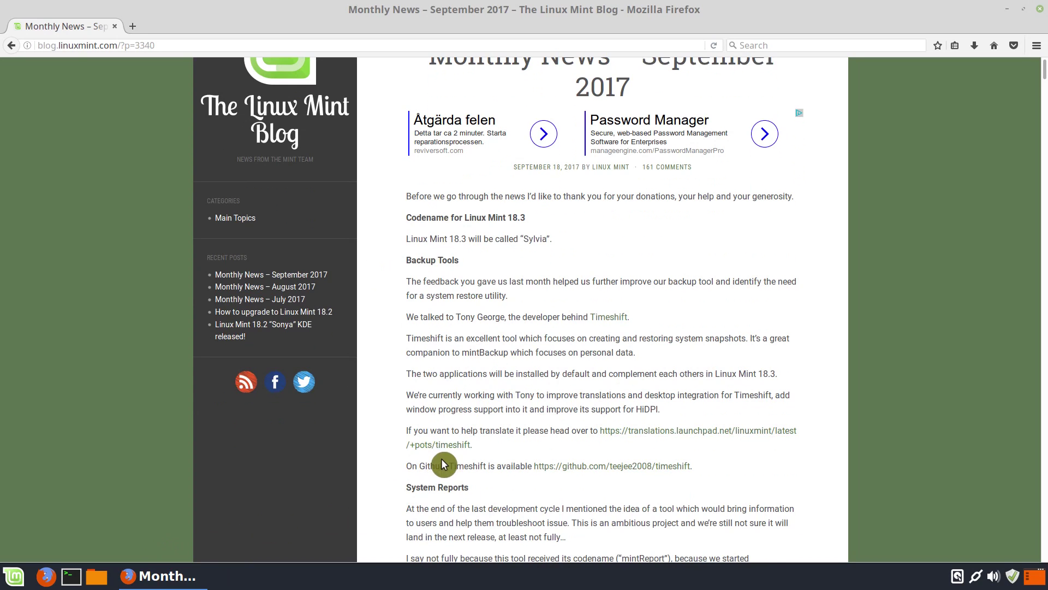
pyautogui.click(506, 479)
pyautogui.click(1040, 15)
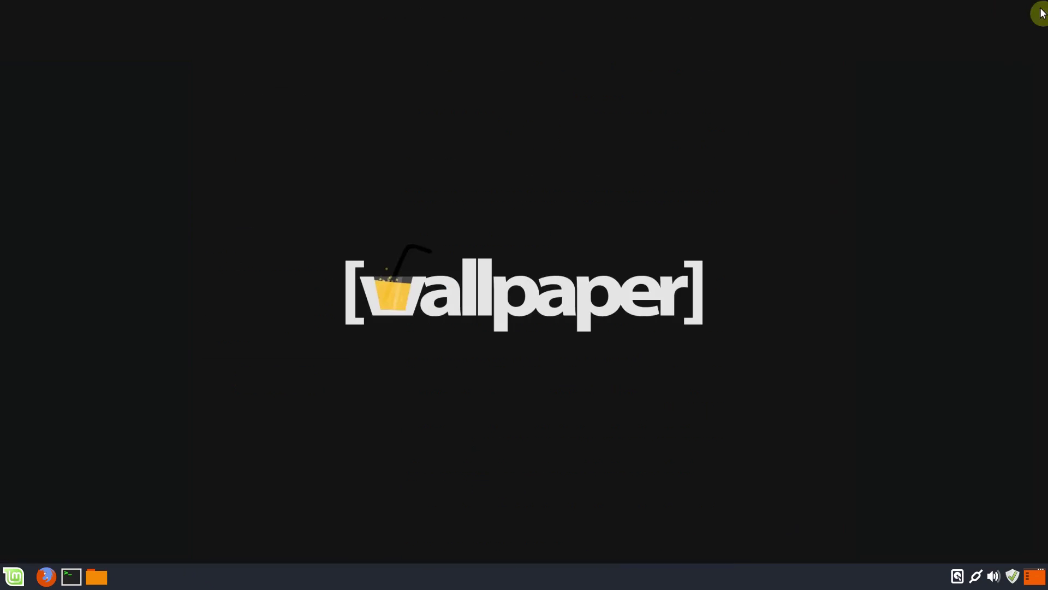